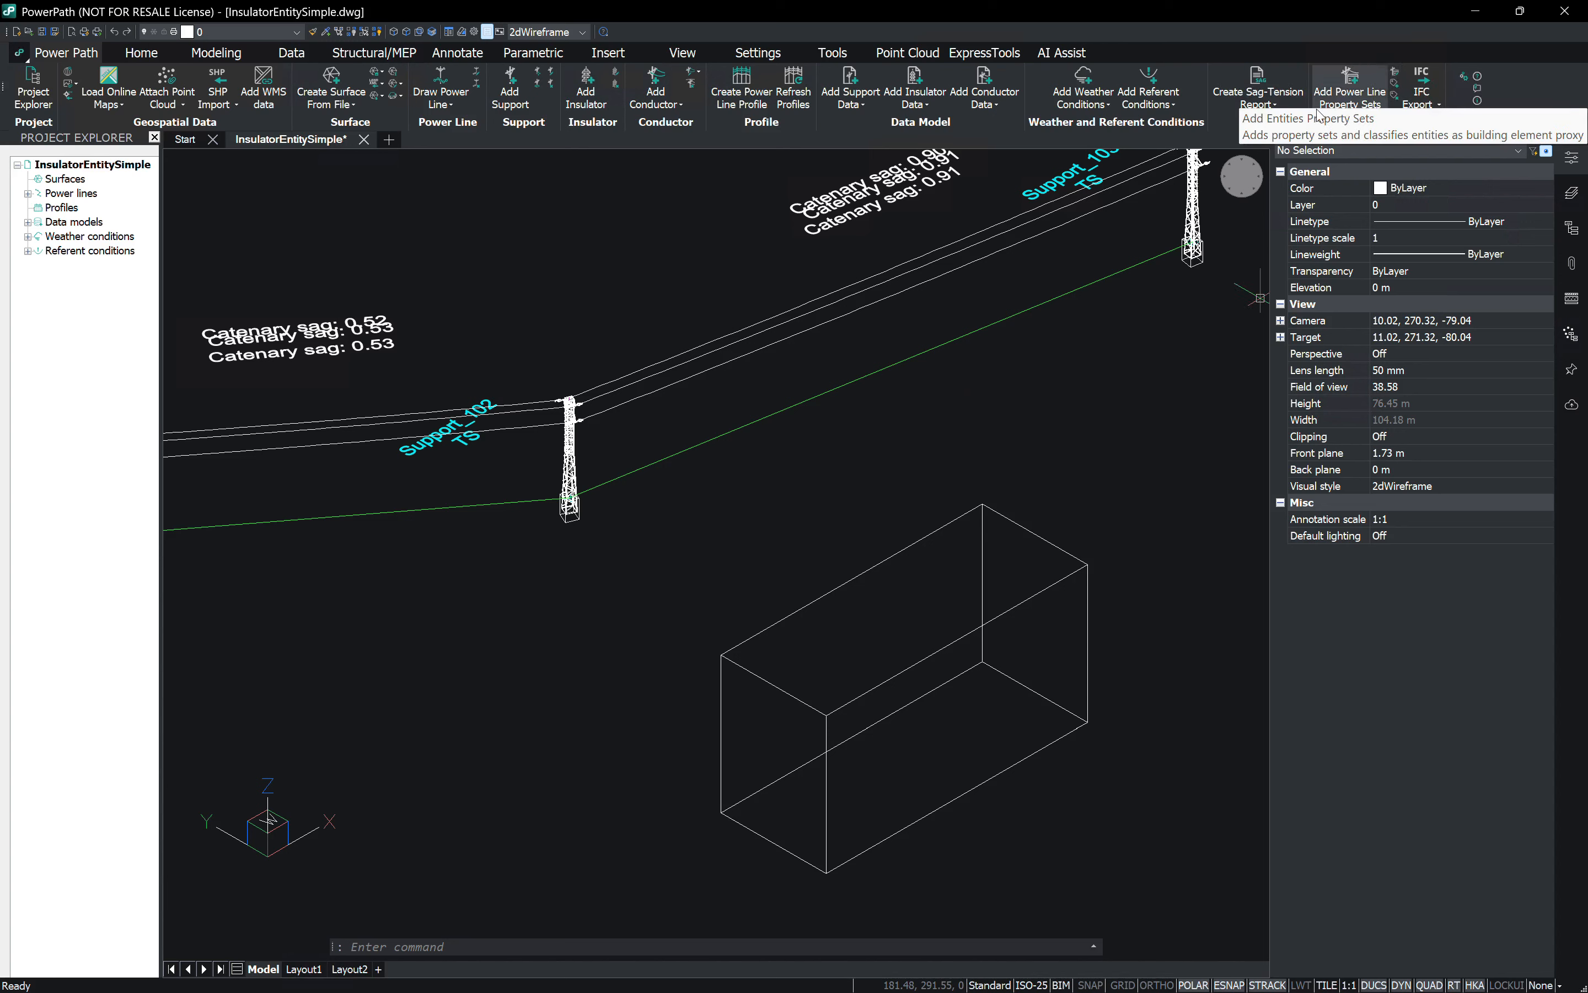
# Step: Add the power line property sets to the entities and inspect the BIM properties of Support_102
pyautogui.click(1352, 89)
pyautogui.click(569, 448)
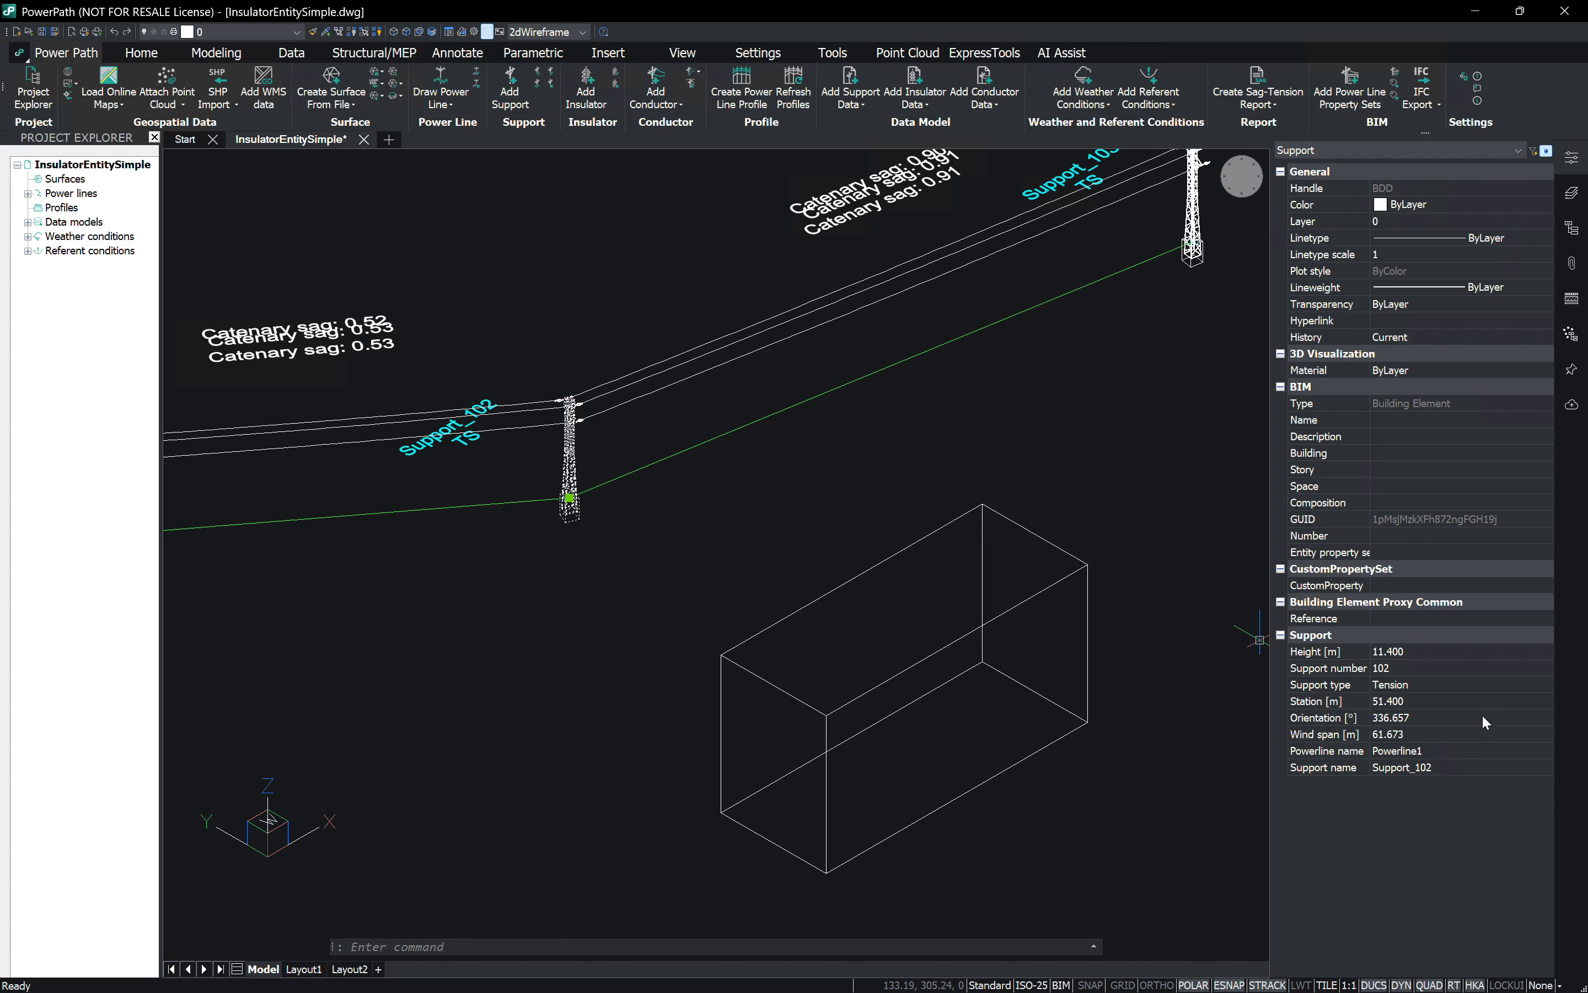
pyautogui.press('Escape')
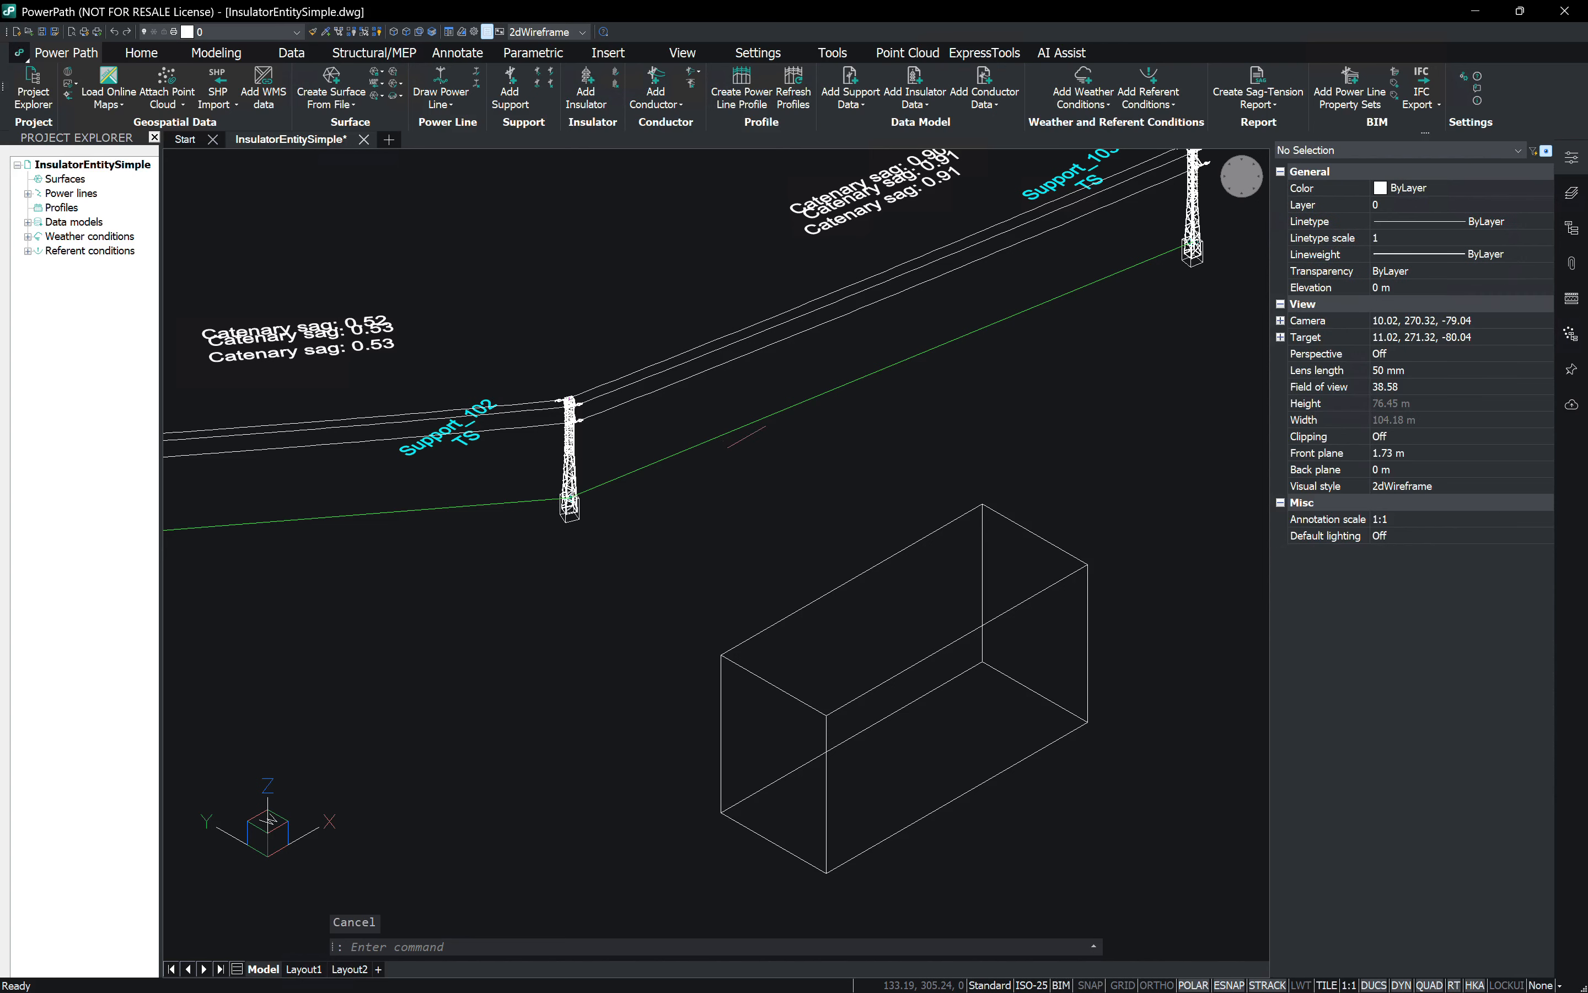
# Step: Inspect the property sets attached to the green power line alignment and to a conductor catenary beside Support_102
pyautogui.click(712, 440)
pyautogui.press('Escape')
pyautogui.click(704, 441)
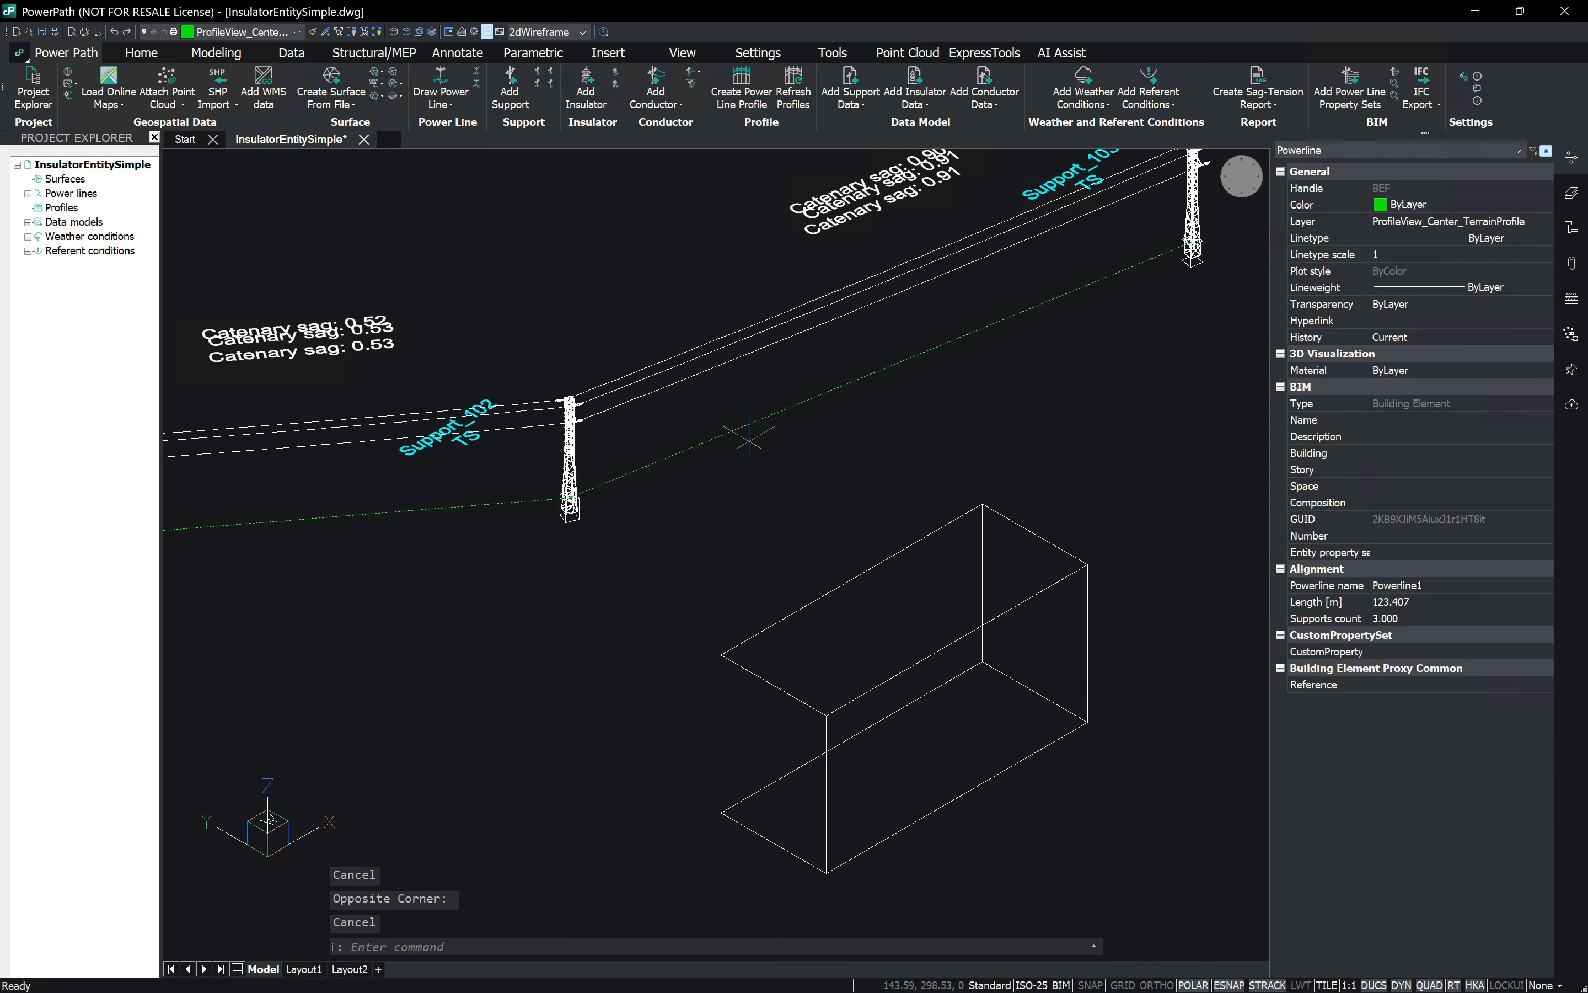
pyautogui.press('Escape')
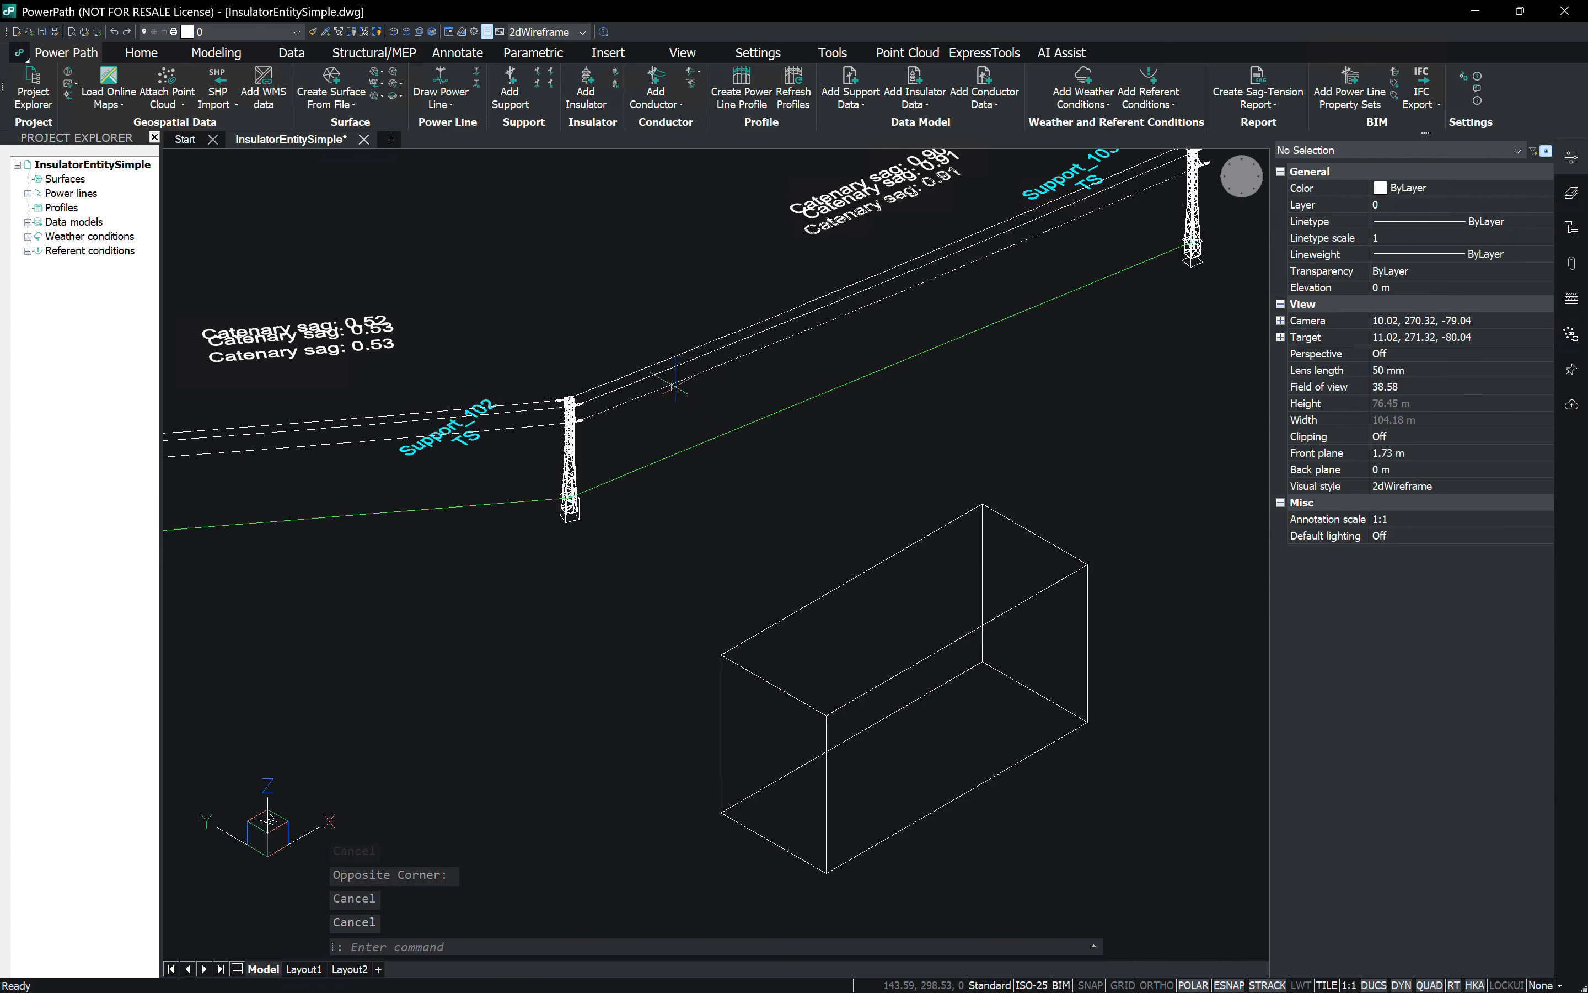
pyautogui.click(689, 376)
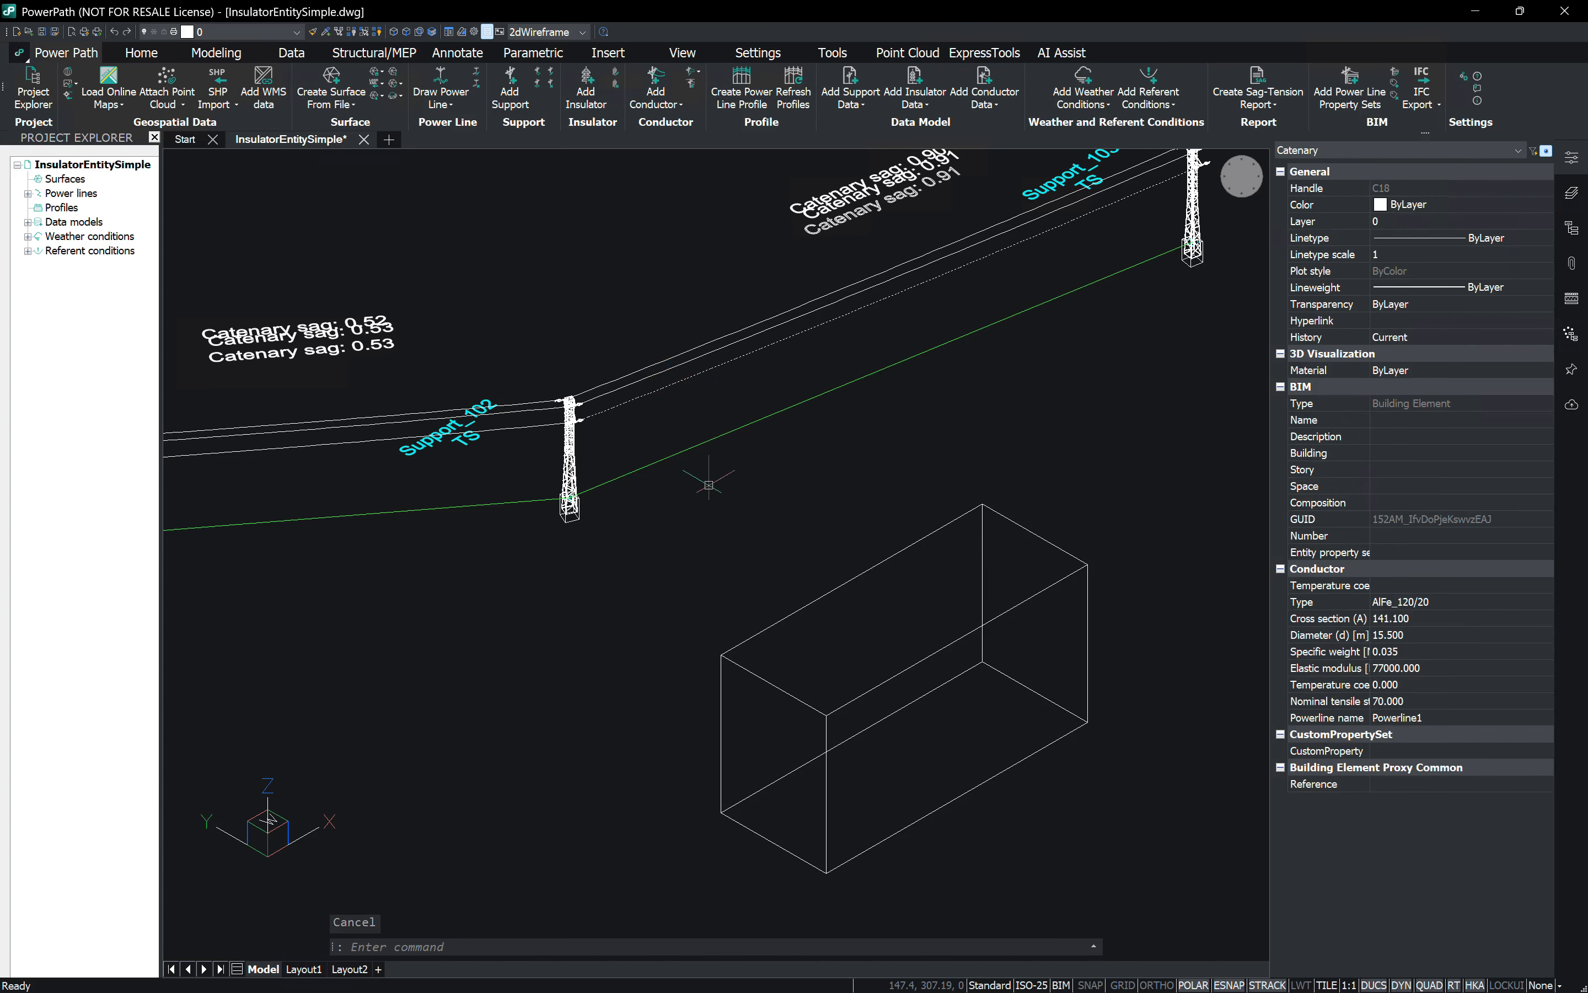
pyautogui.press('Escape')
# Step: Examine the Insulator property set of an insulator near the top of Support_102, then clear the selection
pyautogui.scroll(8, 526, 429)
pyautogui.click(870, 378)
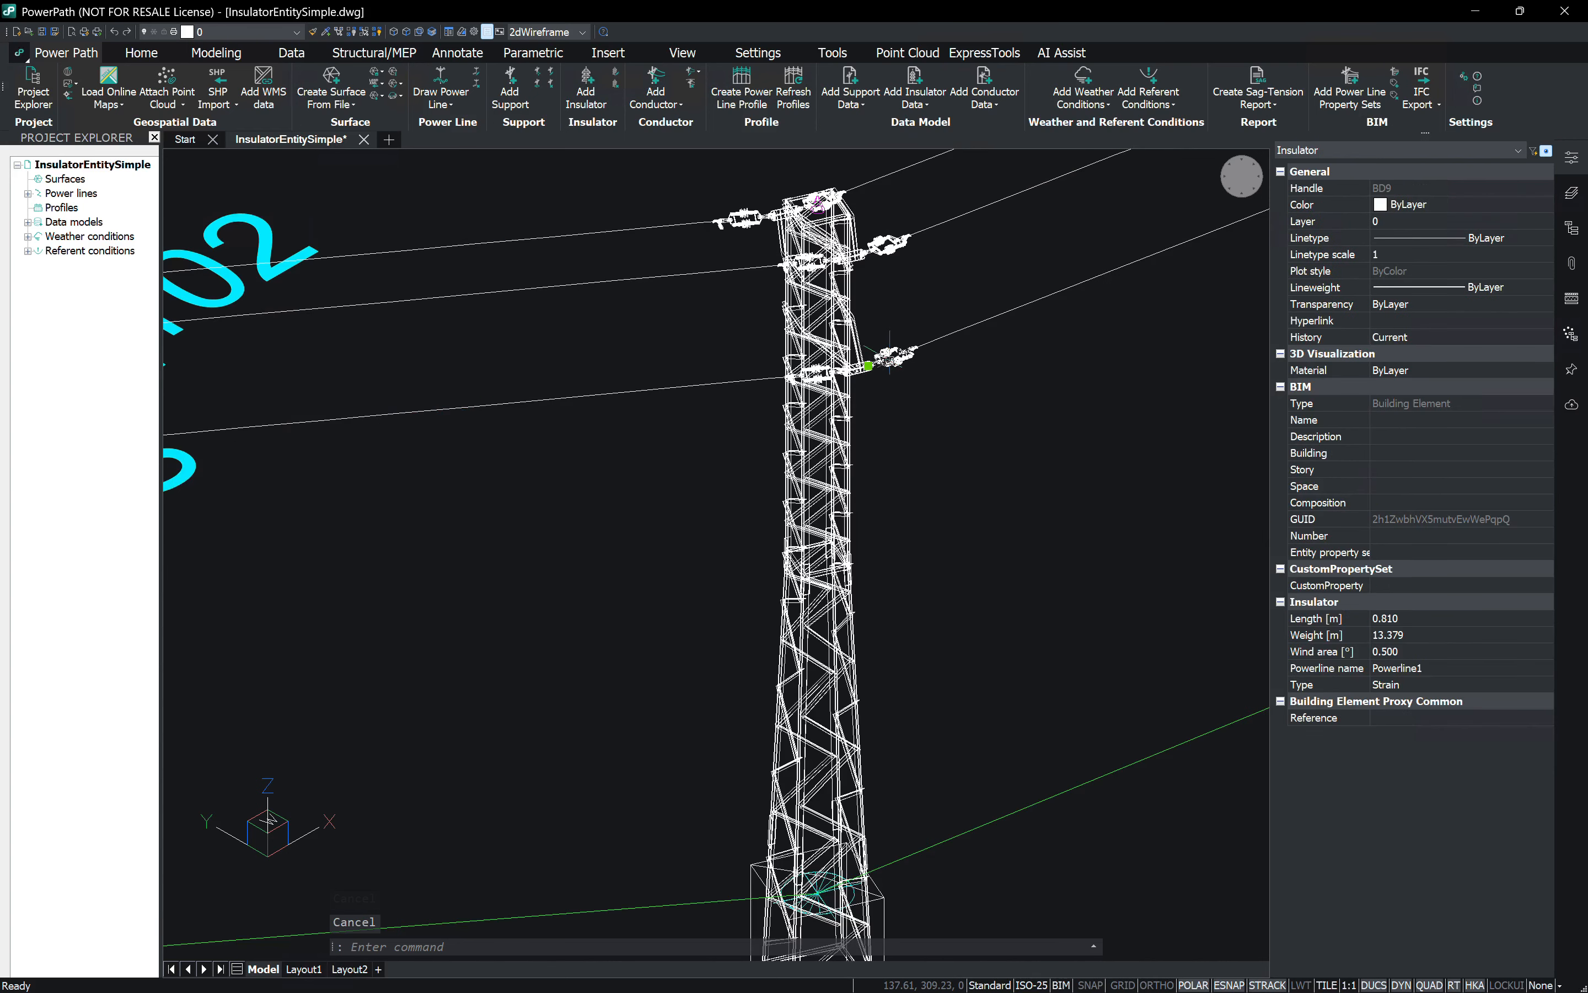
pyautogui.scroll(-8, 919, 547)
pyautogui.moveTo(919, 547); pyautogui.dragTo(671, 494, button='middle')
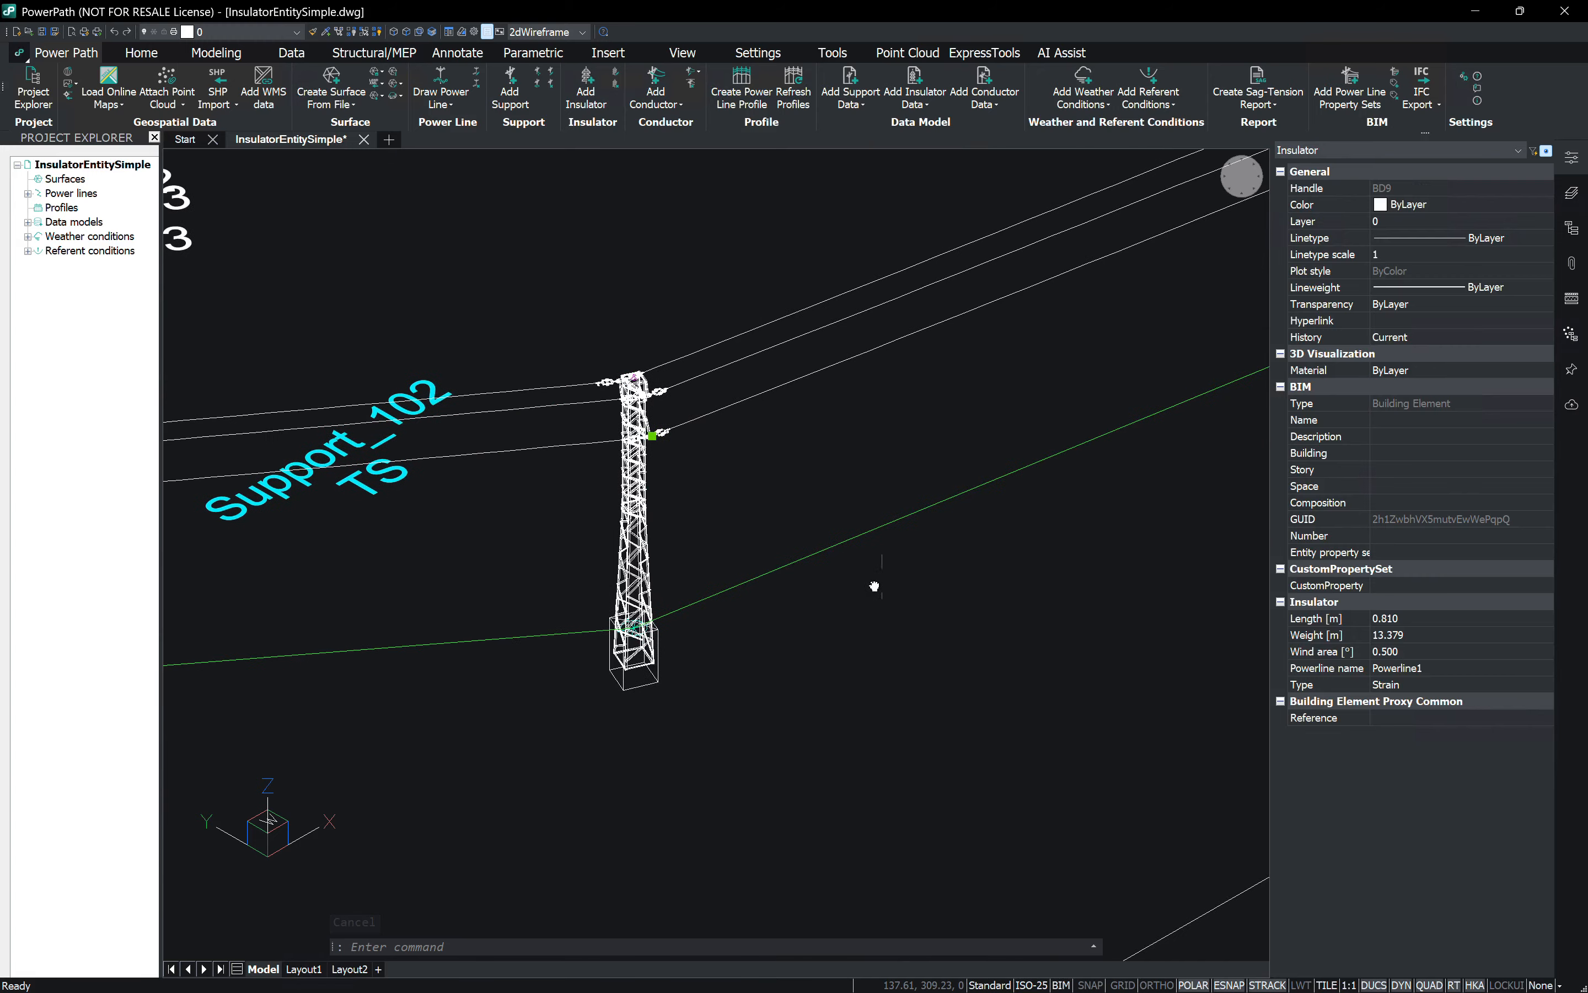
pyautogui.scroll(-3, 883, 575)
pyautogui.moveTo(883, 576); pyautogui.dragTo(730, 503, button='middle')
pyautogui.moveTo(934, 416); pyautogui.dragTo(794, 363, button='middle')
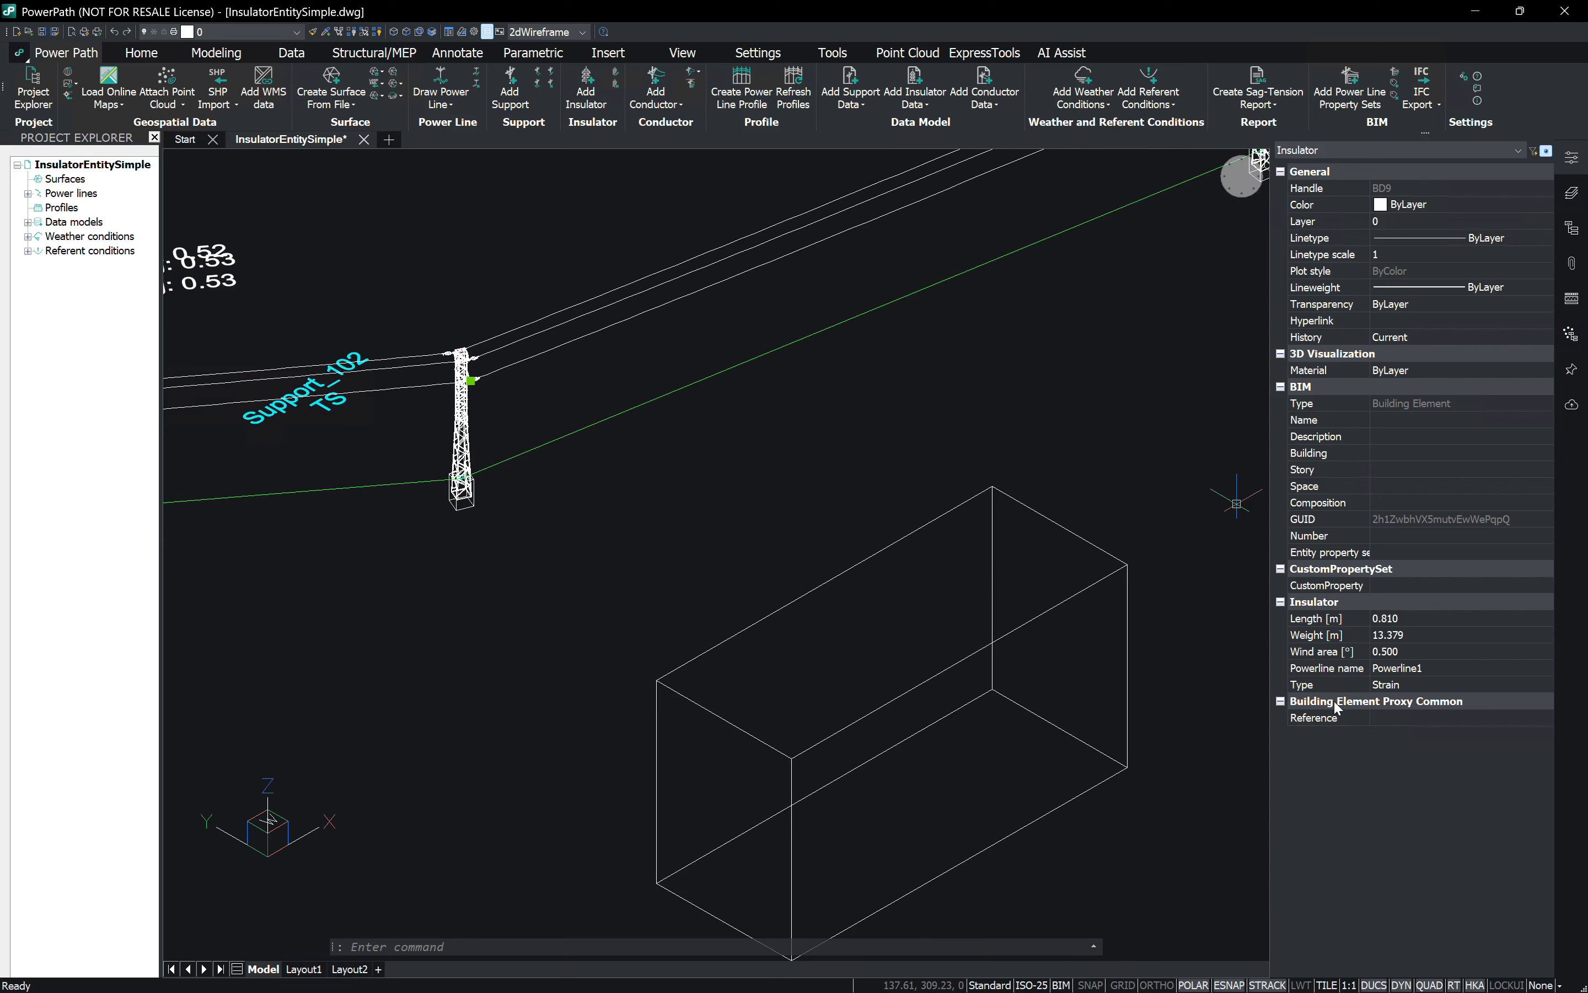
pyautogui.click(930, 361)
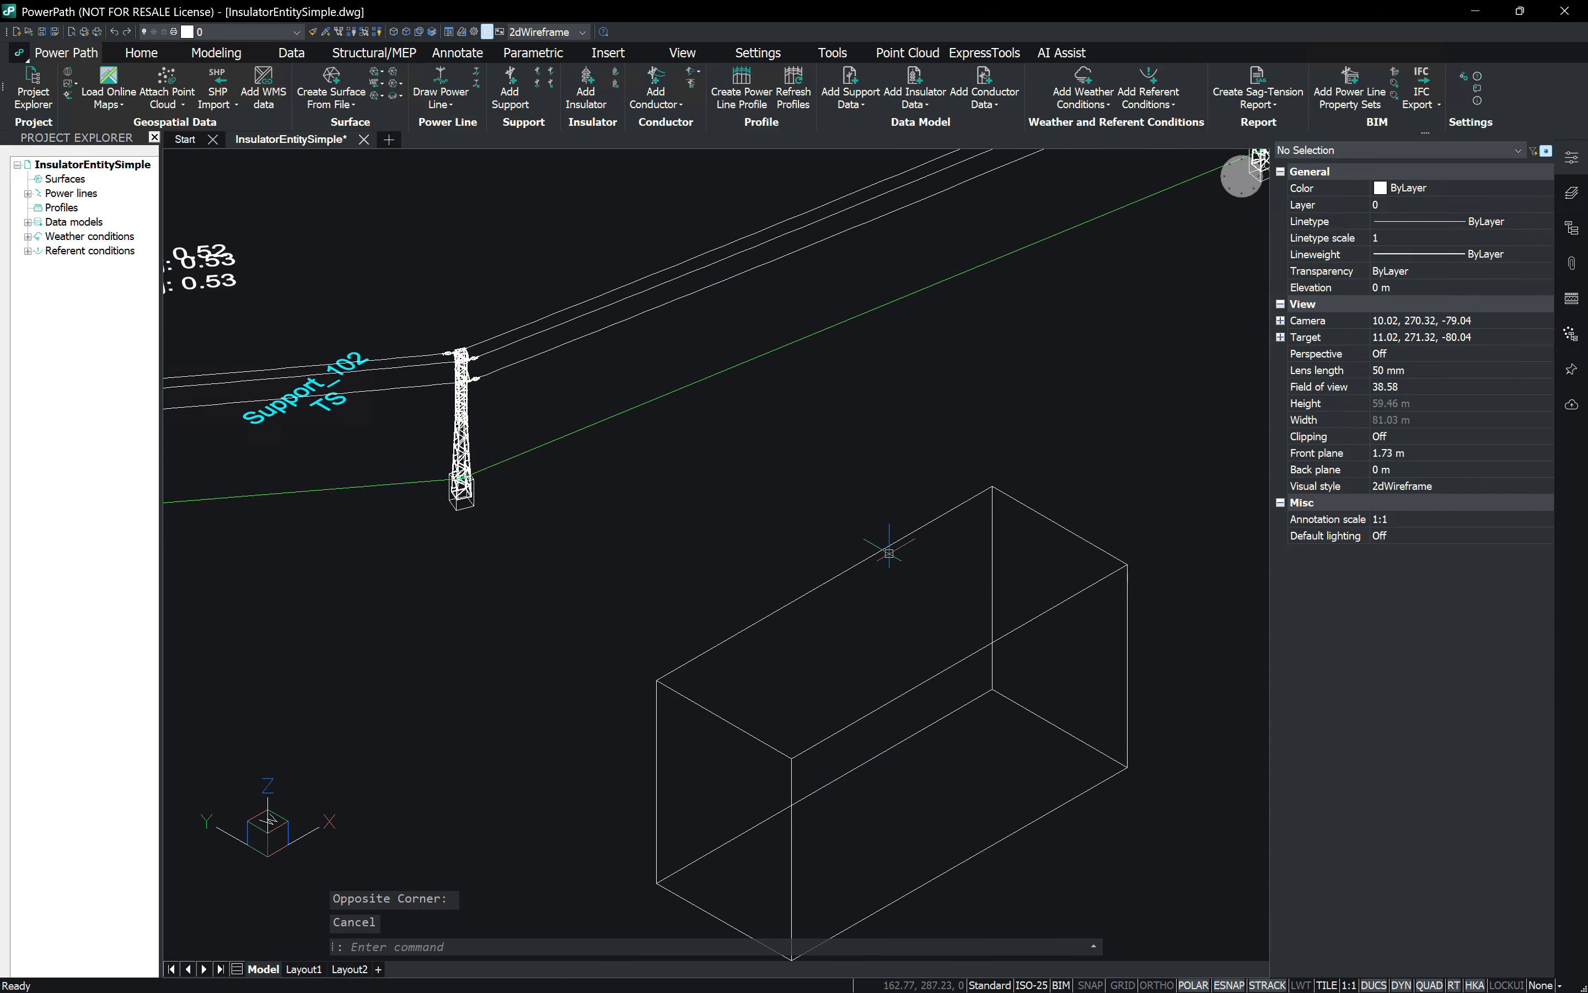
pyautogui.click(860, 539)
pyautogui.scroll(-3, 778, 415)
pyautogui.moveTo(768, 467); pyautogui.dragTo(800, 500, button='middle')
pyautogui.scroll(-1, 1386, 856)
pyautogui.scroll(3, 1040, 616)
pyautogui.moveTo(847, 338); pyautogui.dragTo(1074, 586, button='middle')
pyautogui.click(1037, 544)
pyautogui.press('Escape')
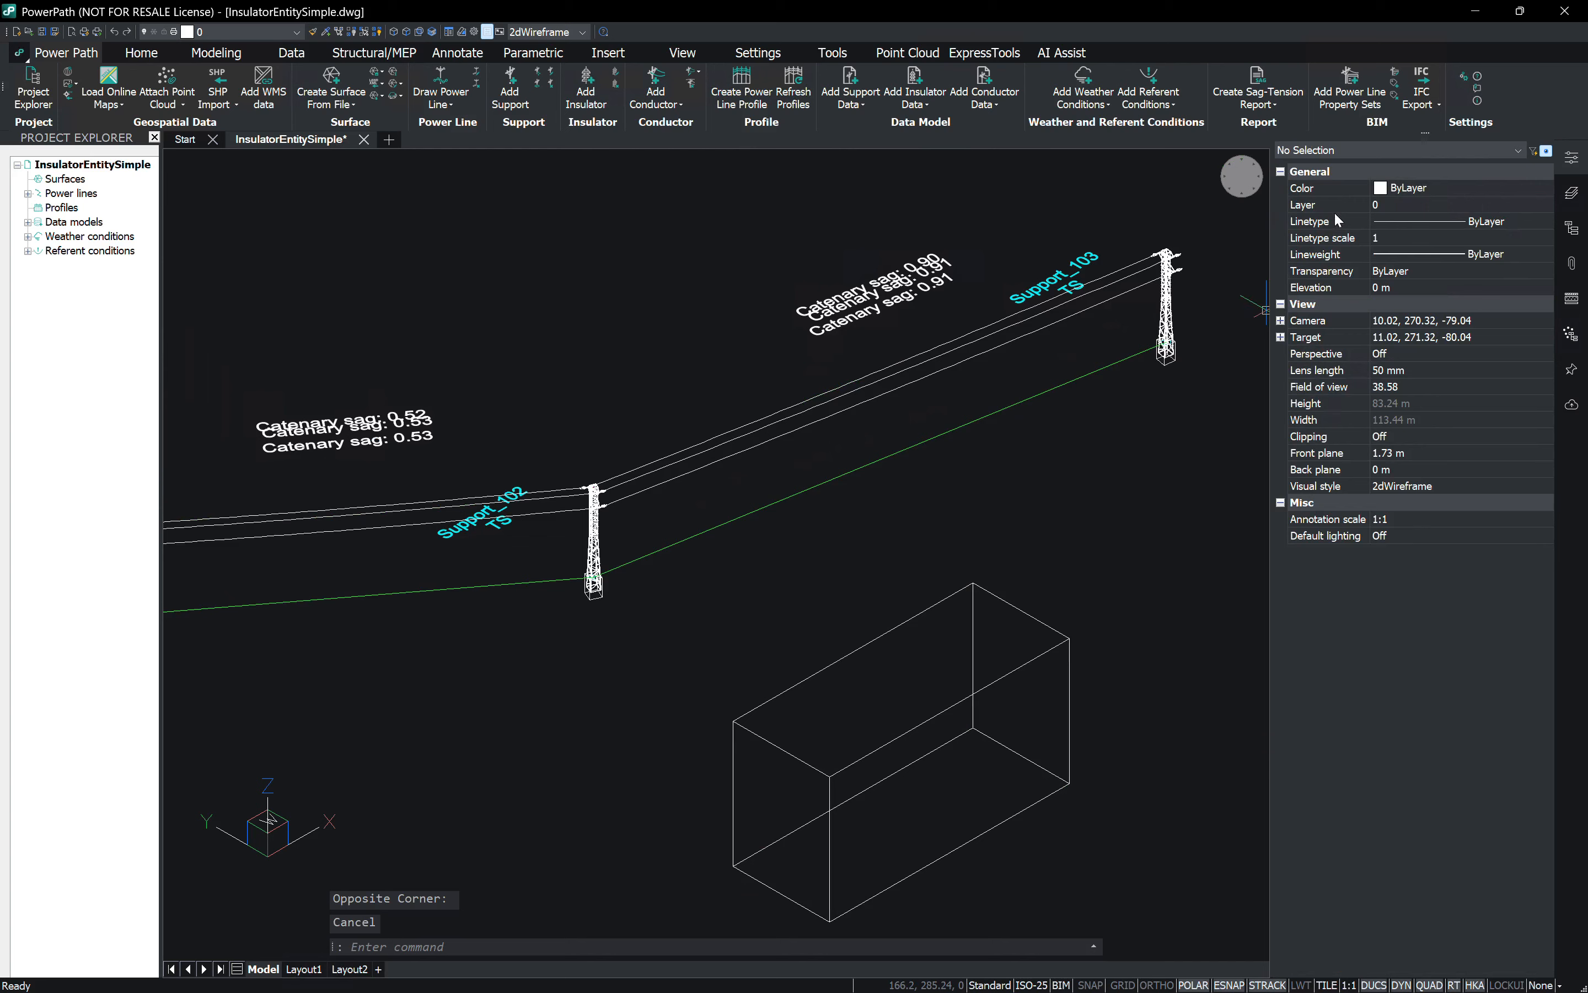
# Step: Open the BIM Properties manager and examine the Air Side System Information definitions in the IFC4 namespace
pyautogui.click(1394, 71)
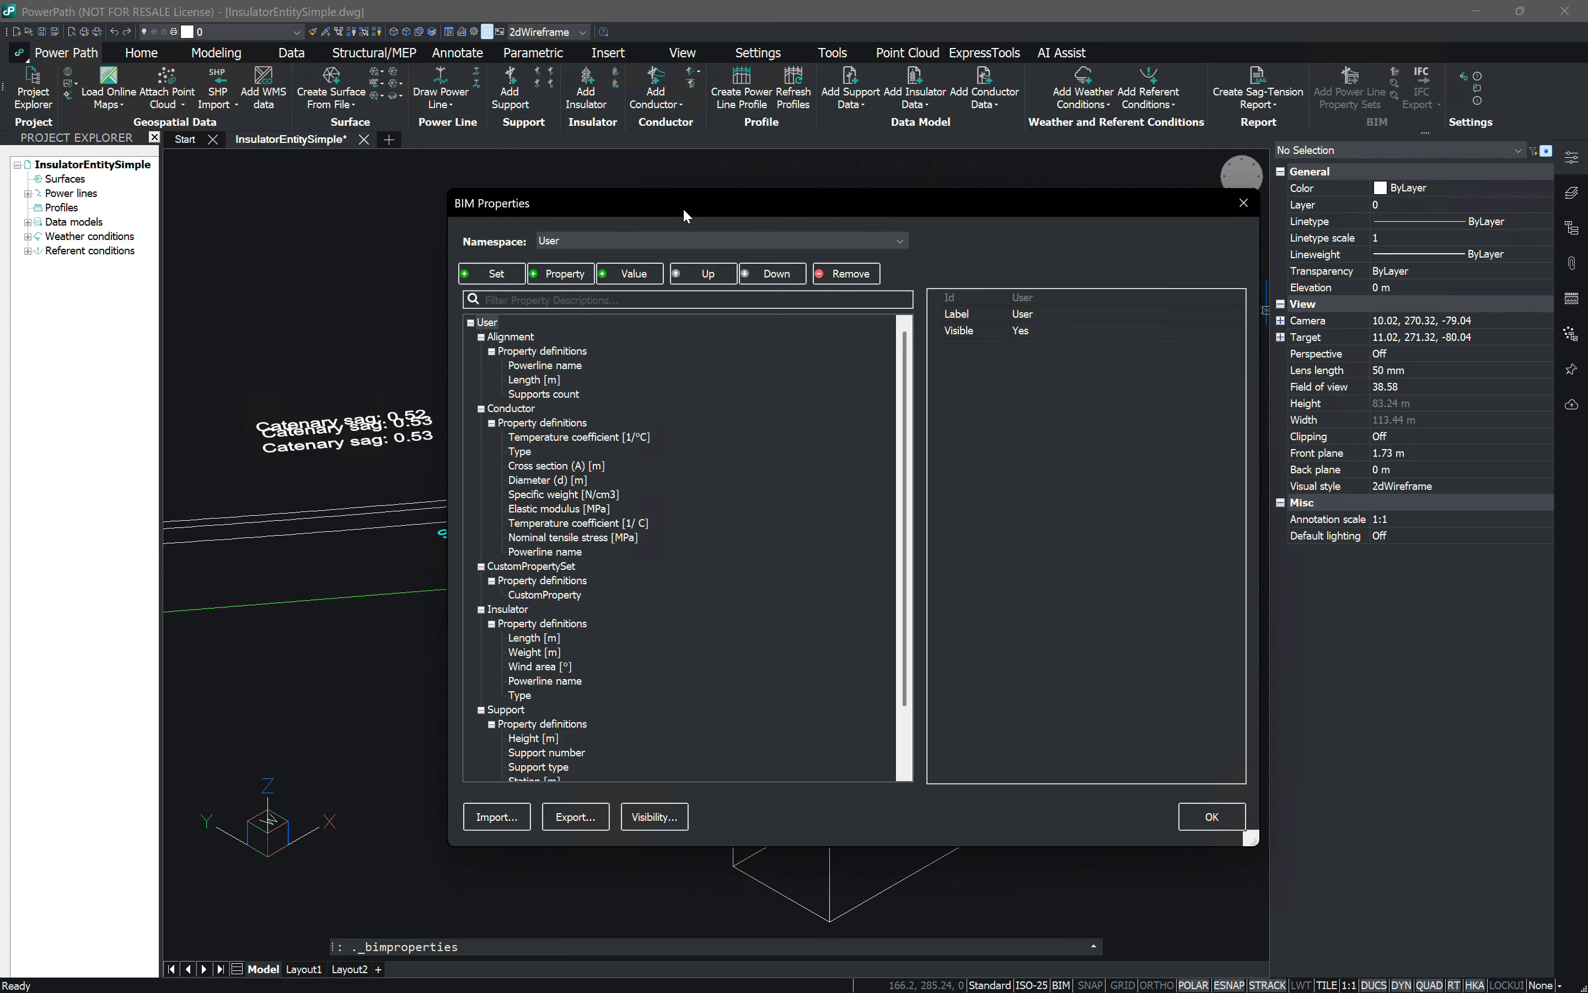
pyautogui.click(607, 241)
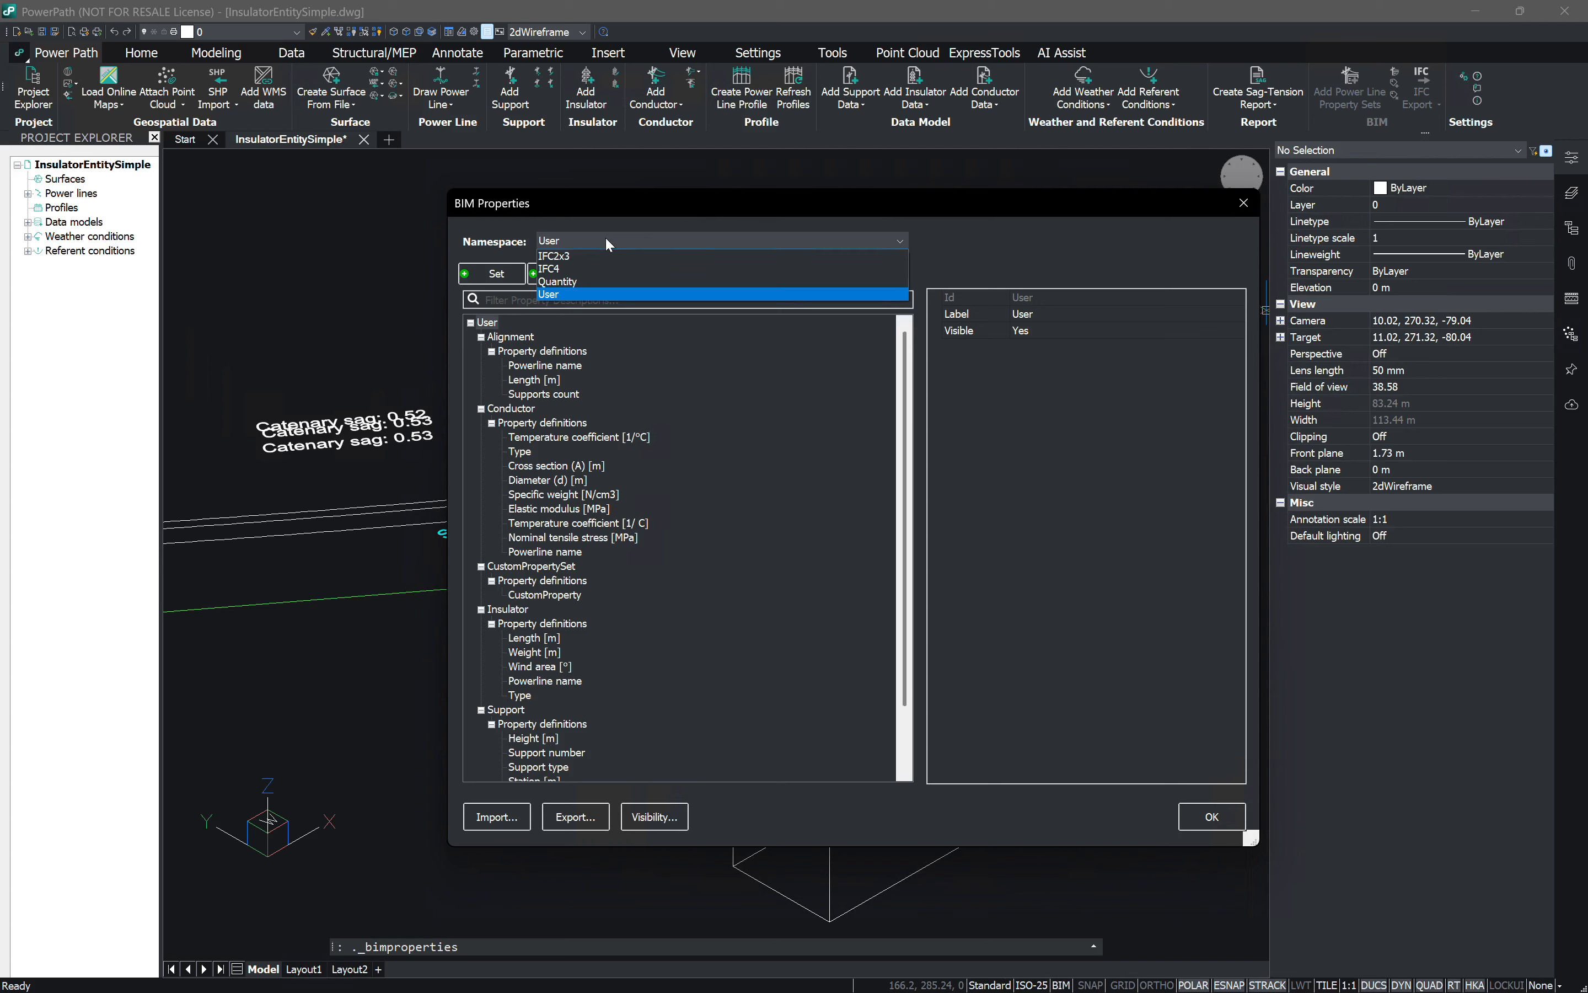
pyautogui.click(571, 268)
pyautogui.click(534, 379)
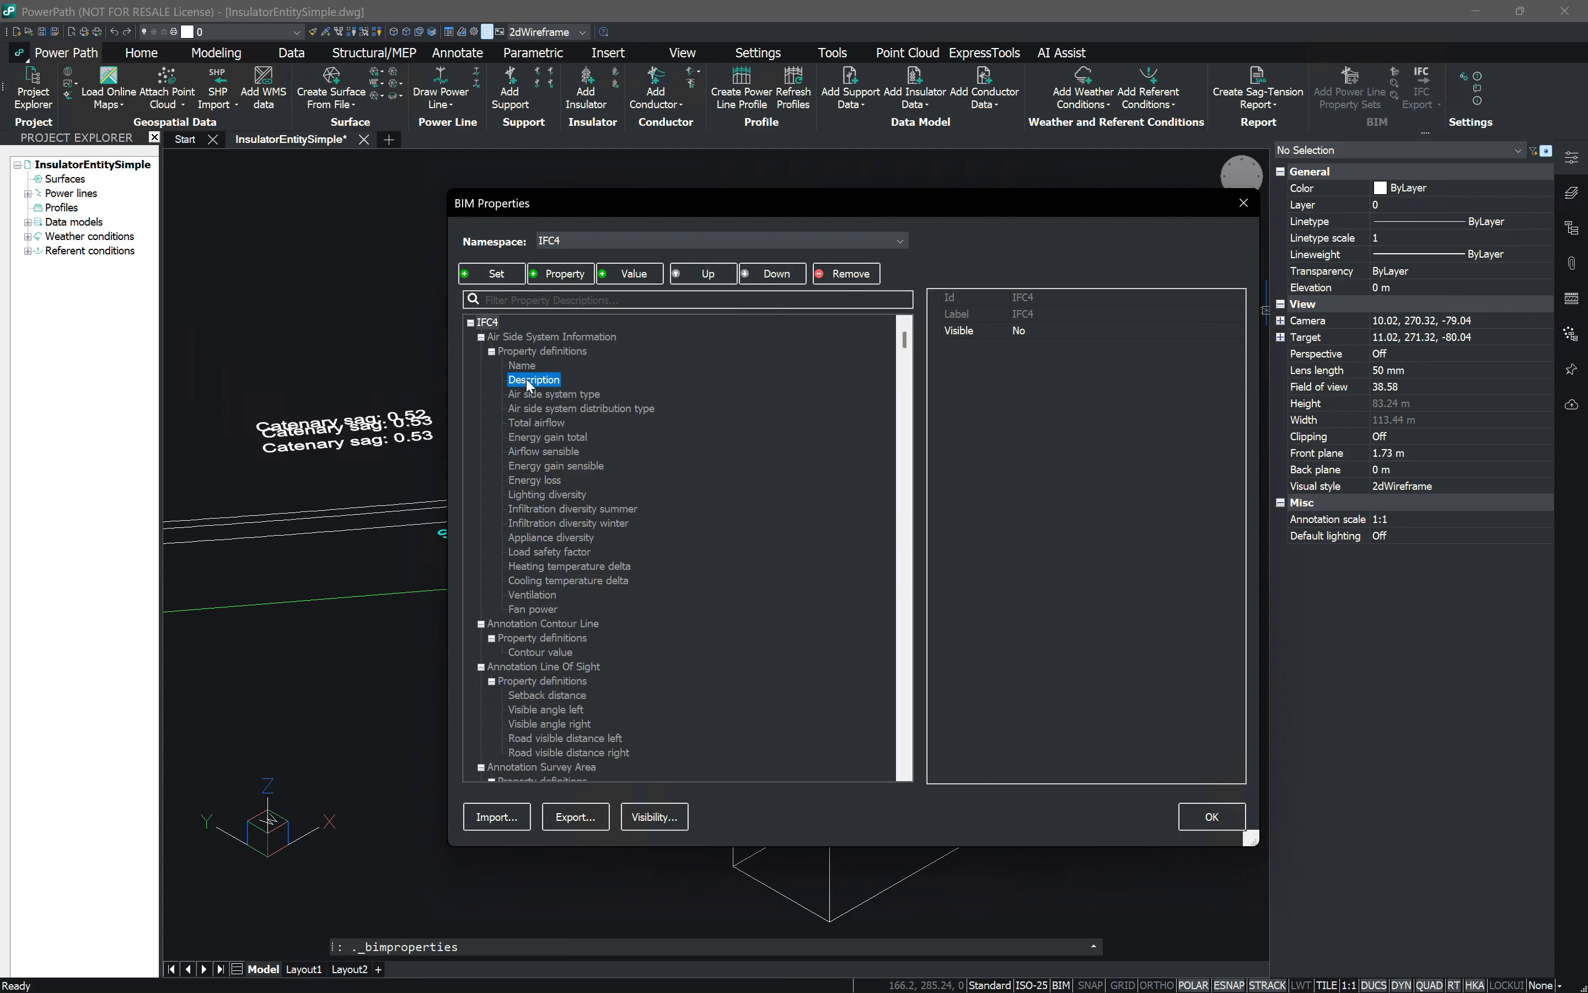
pyautogui.click(556, 496)
pyautogui.click(569, 565)
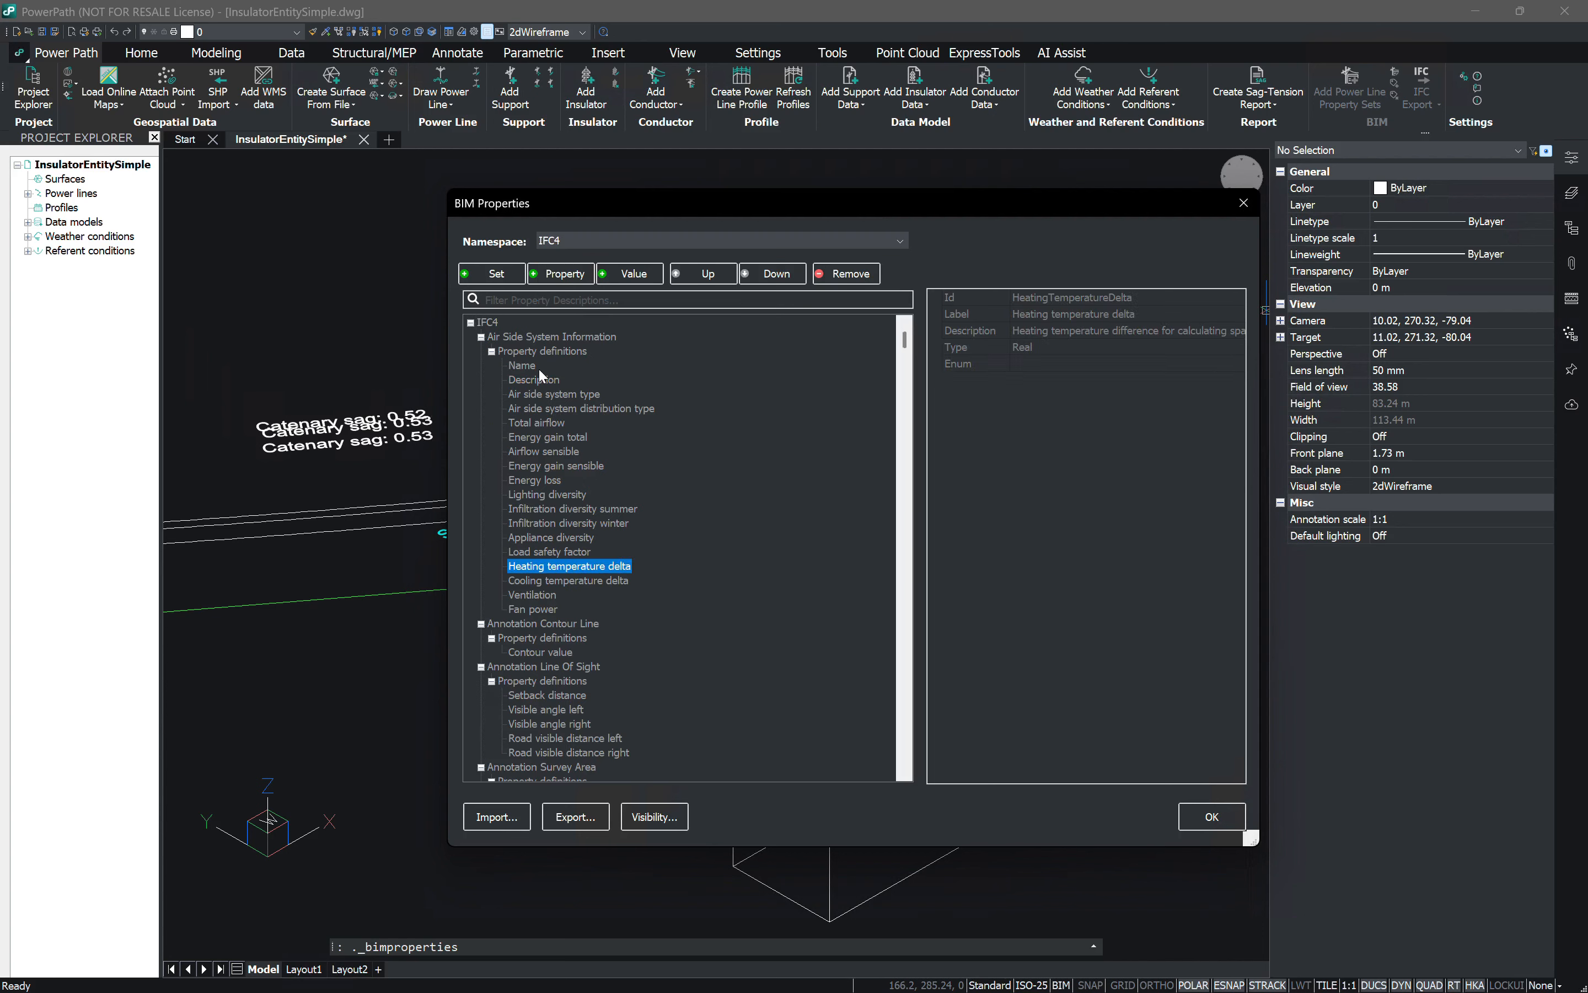
pyautogui.click(535, 337)
pyautogui.click(532, 396)
pyautogui.click(544, 494)
pyautogui.click(549, 555)
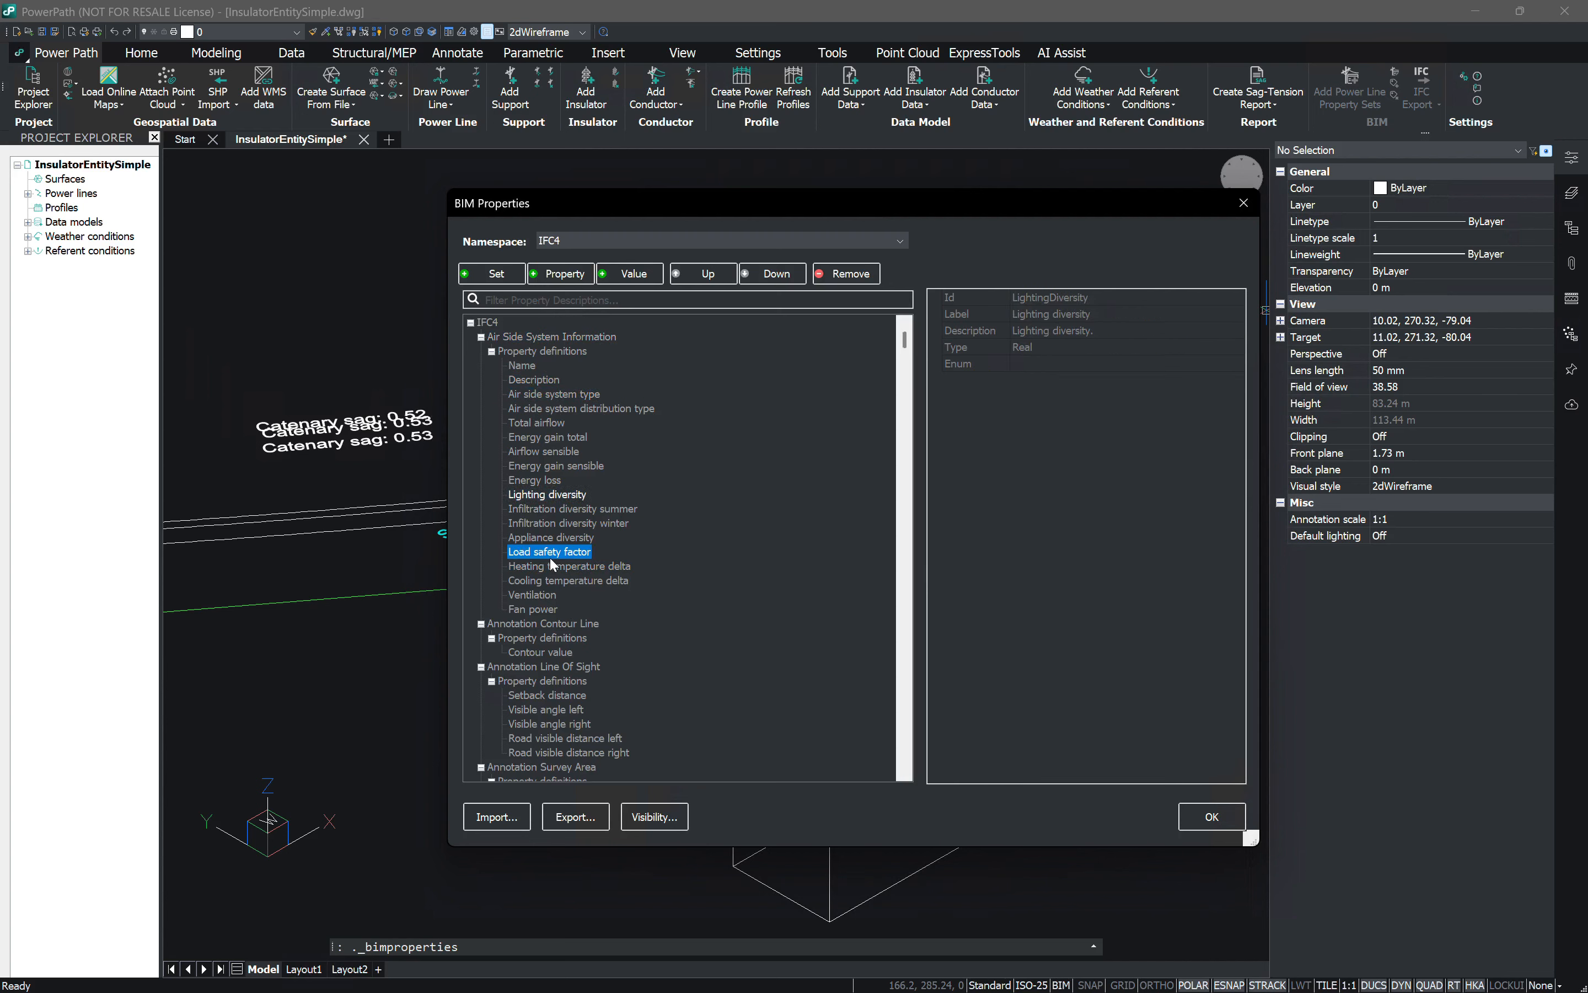
pyautogui.click(537, 424)
pyautogui.click(542, 351)
# Step: Switch the namespace to User and review the Alignment property set and its Length [m] definition
pyautogui.click(578, 243)
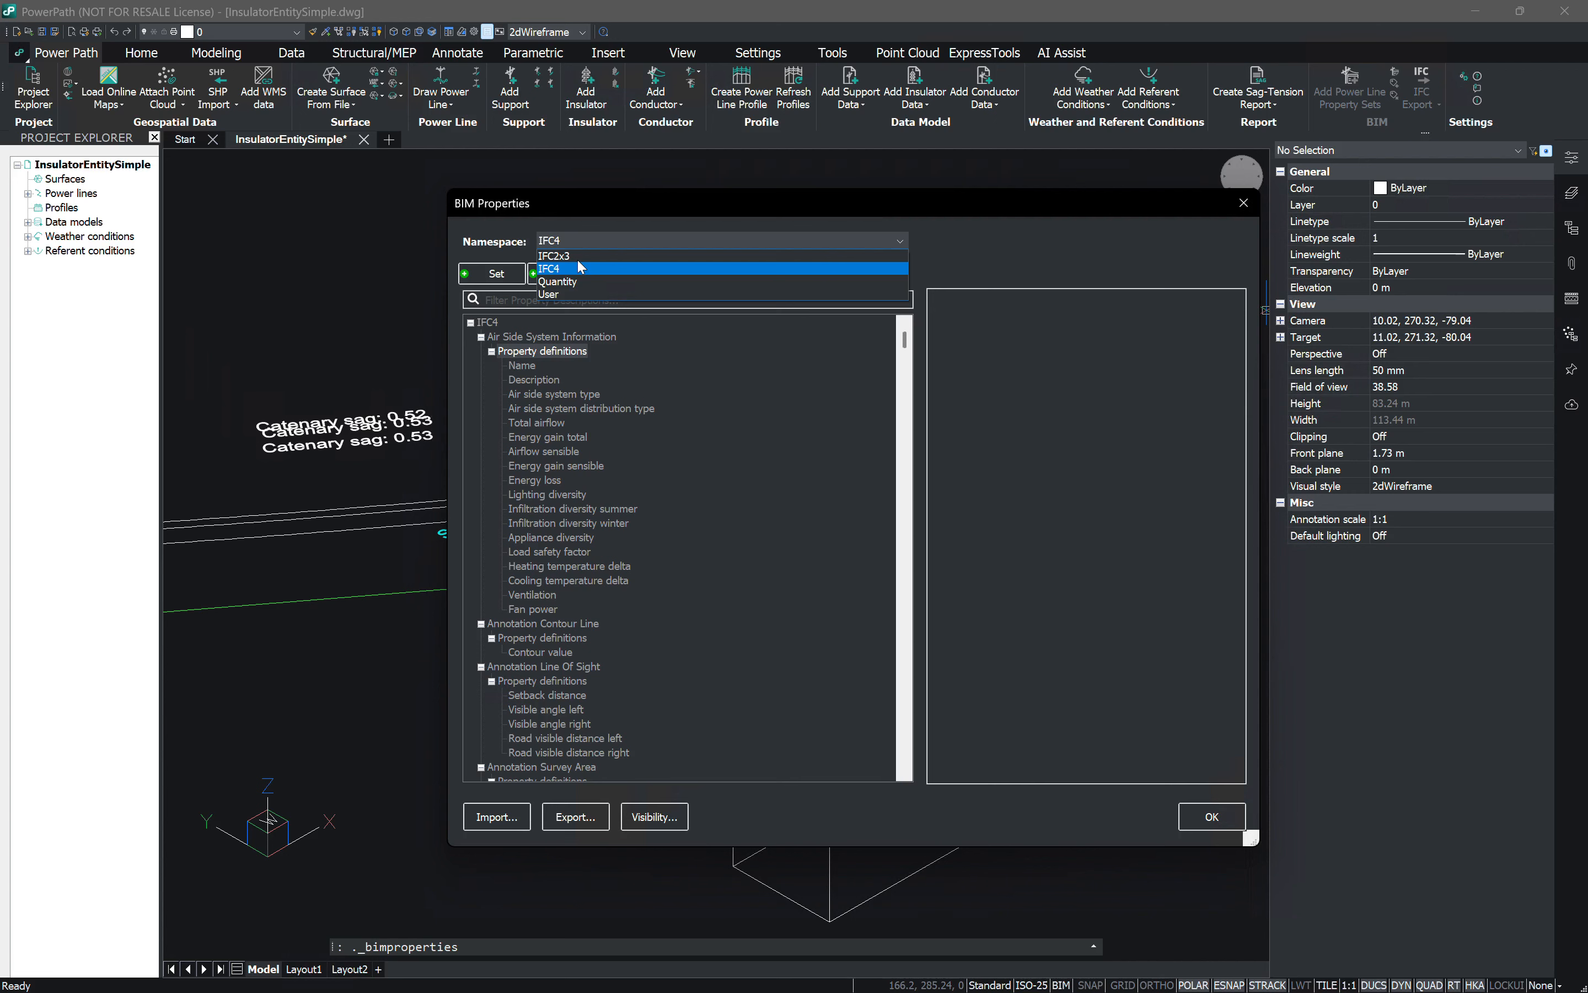
pyautogui.click(568, 294)
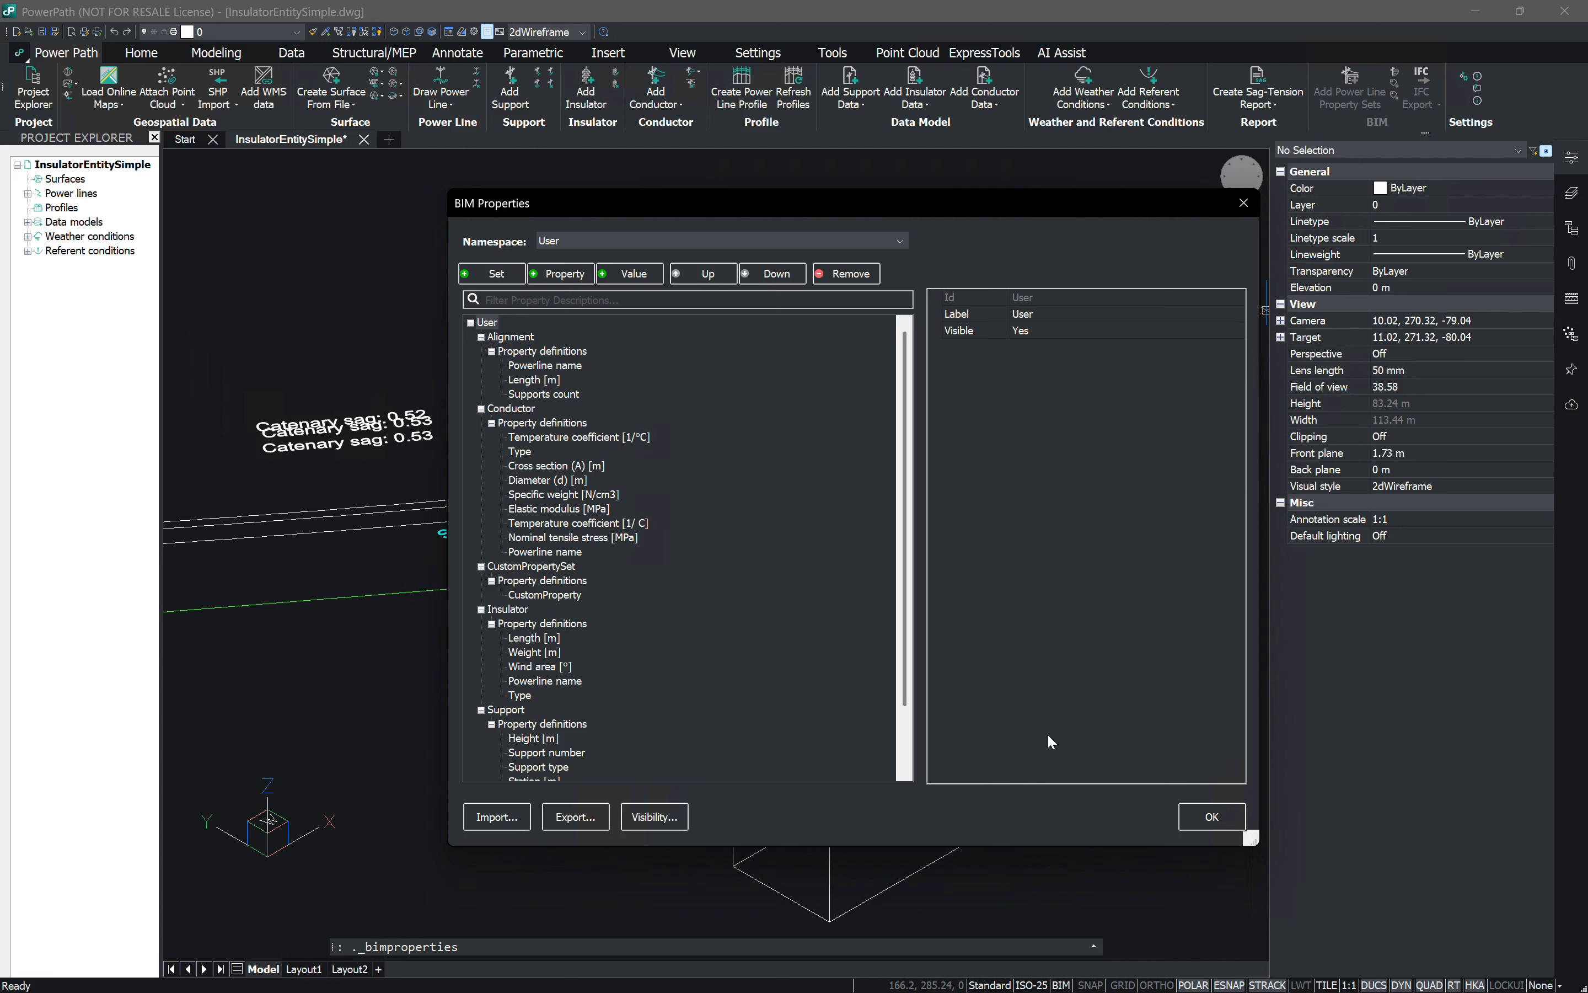
pyautogui.click(511, 337)
pyautogui.scroll(-2, 561, 710)
pyautogui.scroll(2, 561, 711)
pyautogui.click(539, 354)
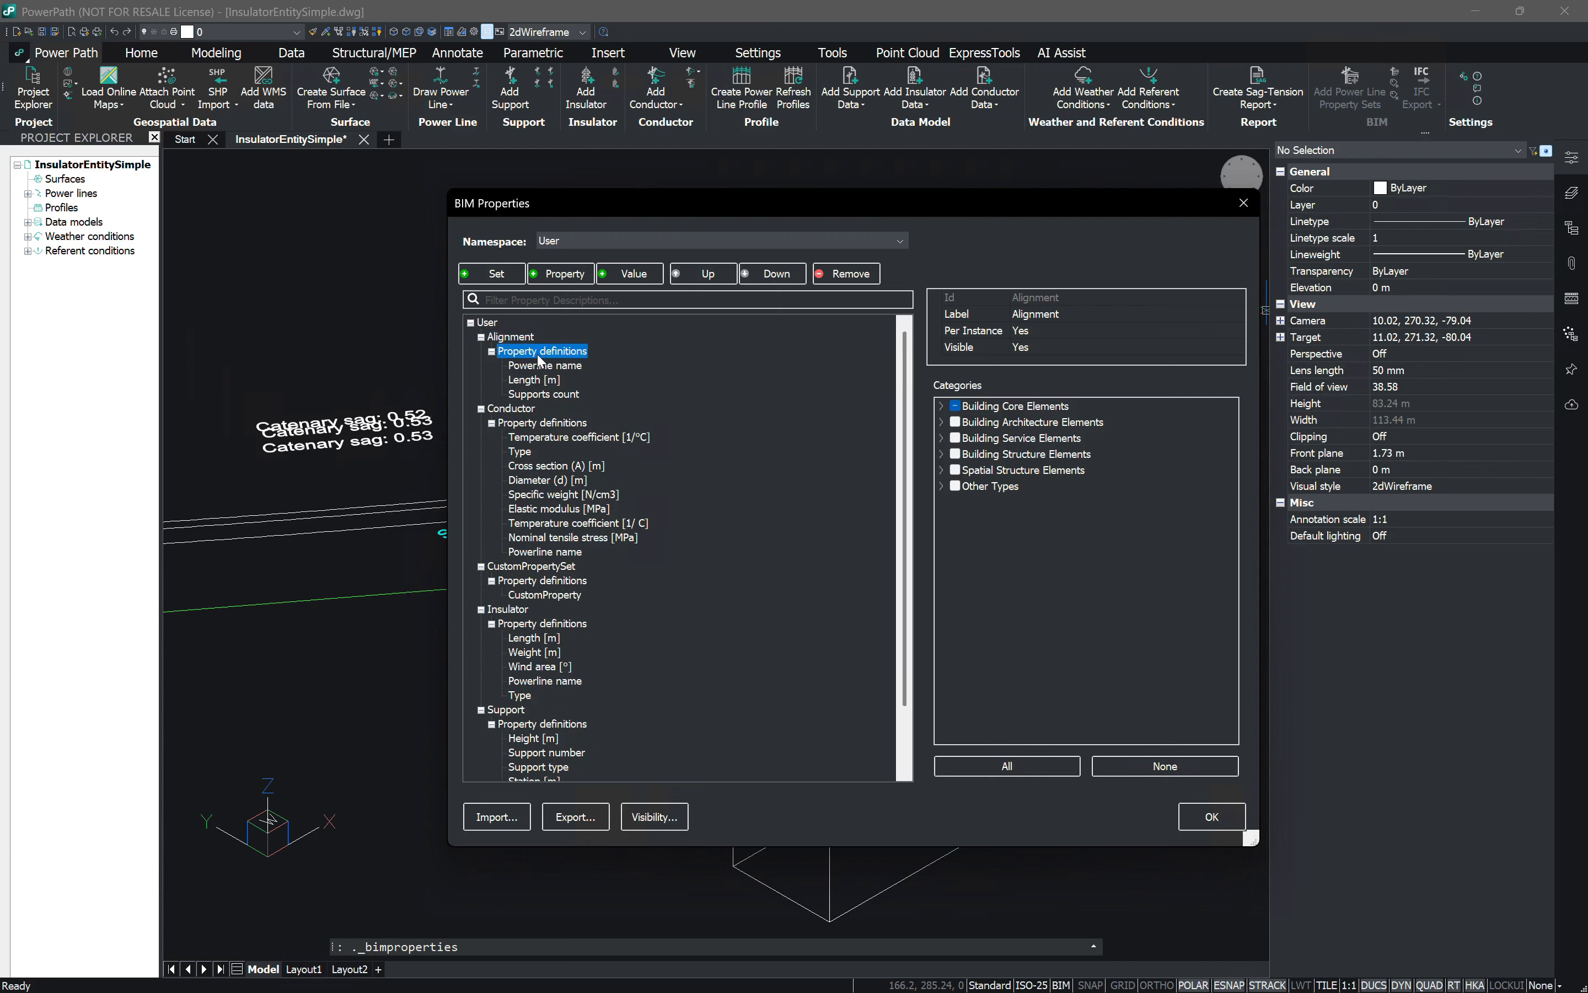
pyautogui.click(534, 380)
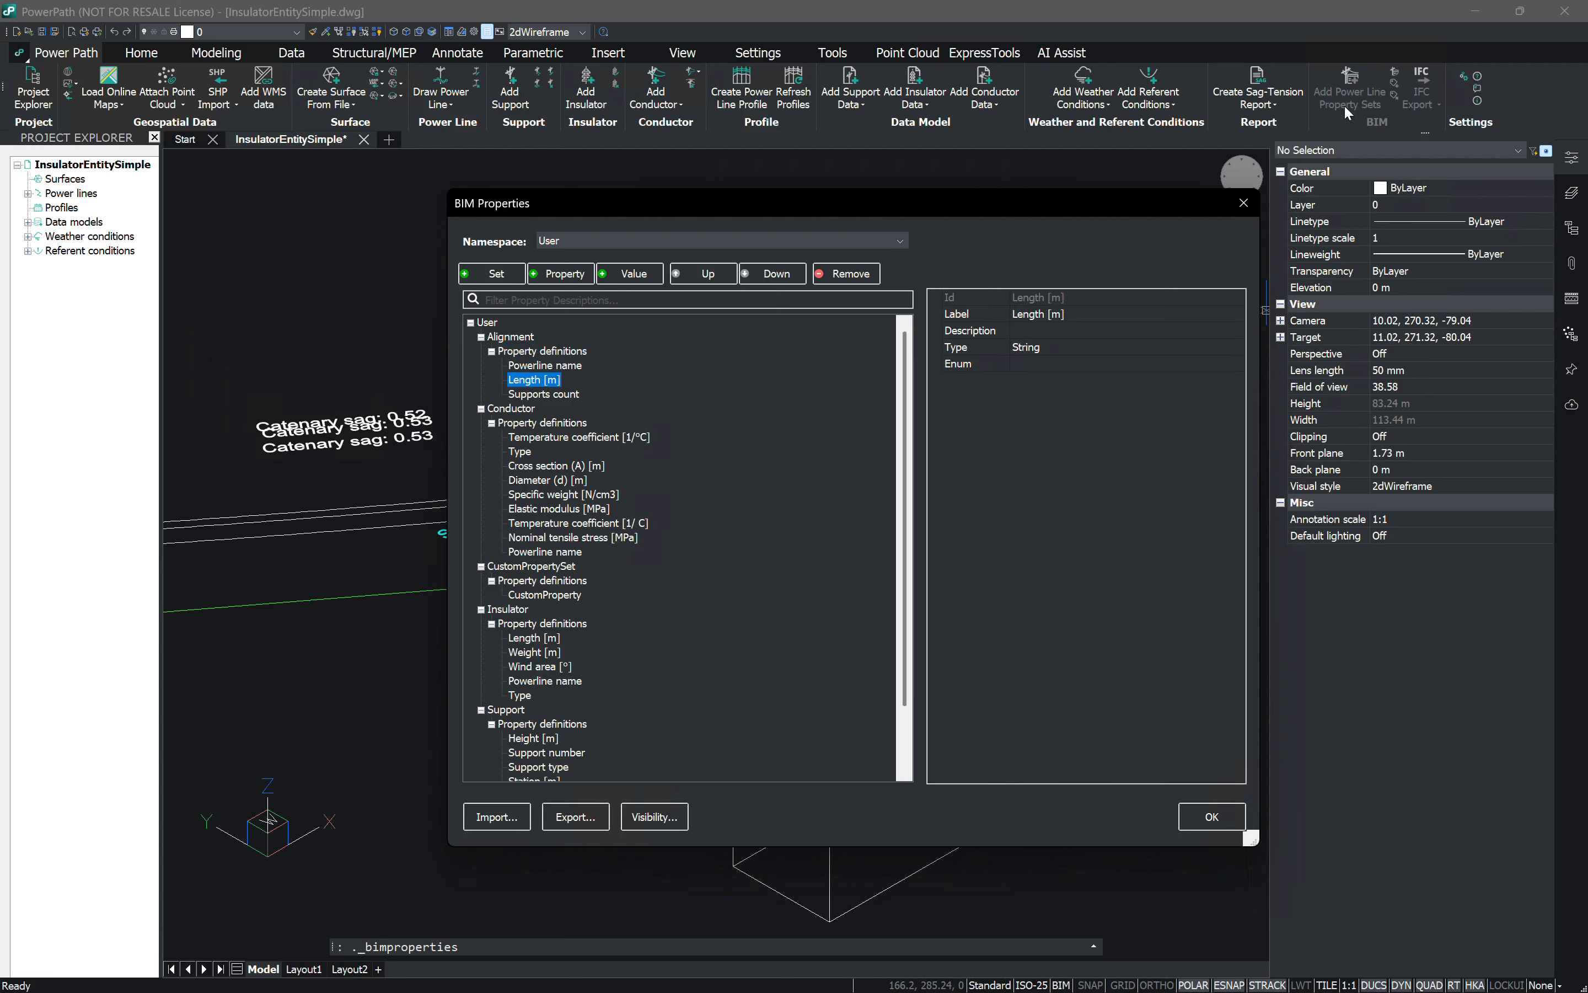
# Step: Examine the CustomPropertySet and its CustomProperty definition in the User namespace
pyautogui.scroll(-2, 562, 471)
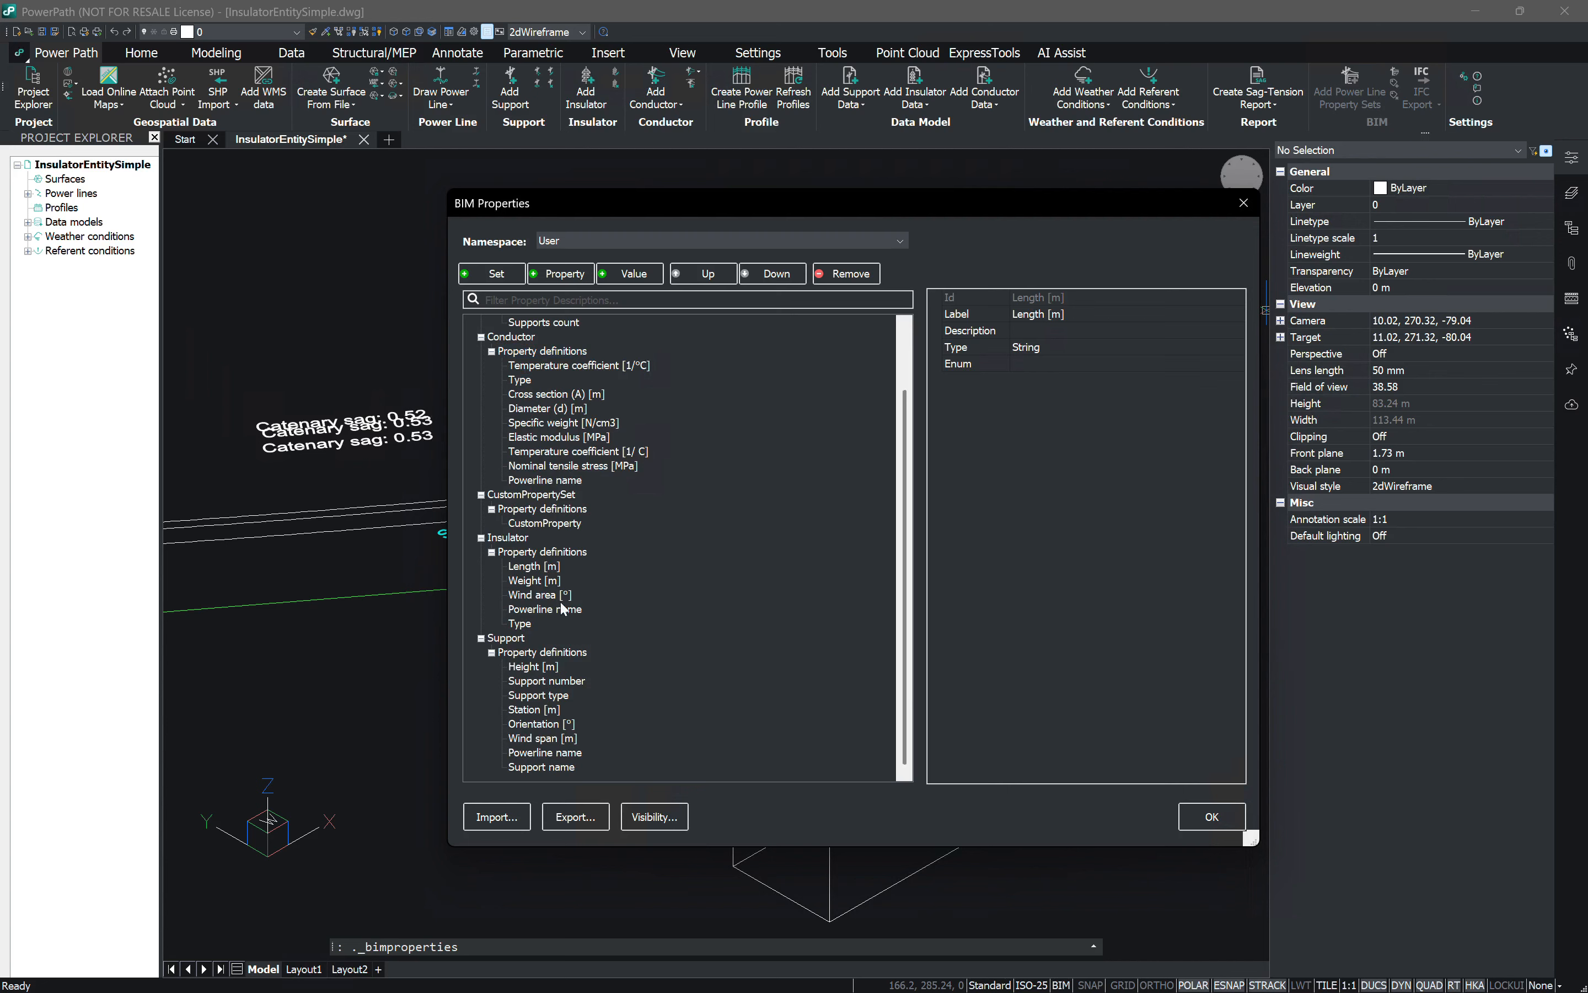
pyautogui.click(544, 497)
pyautogui.click(542, 509)
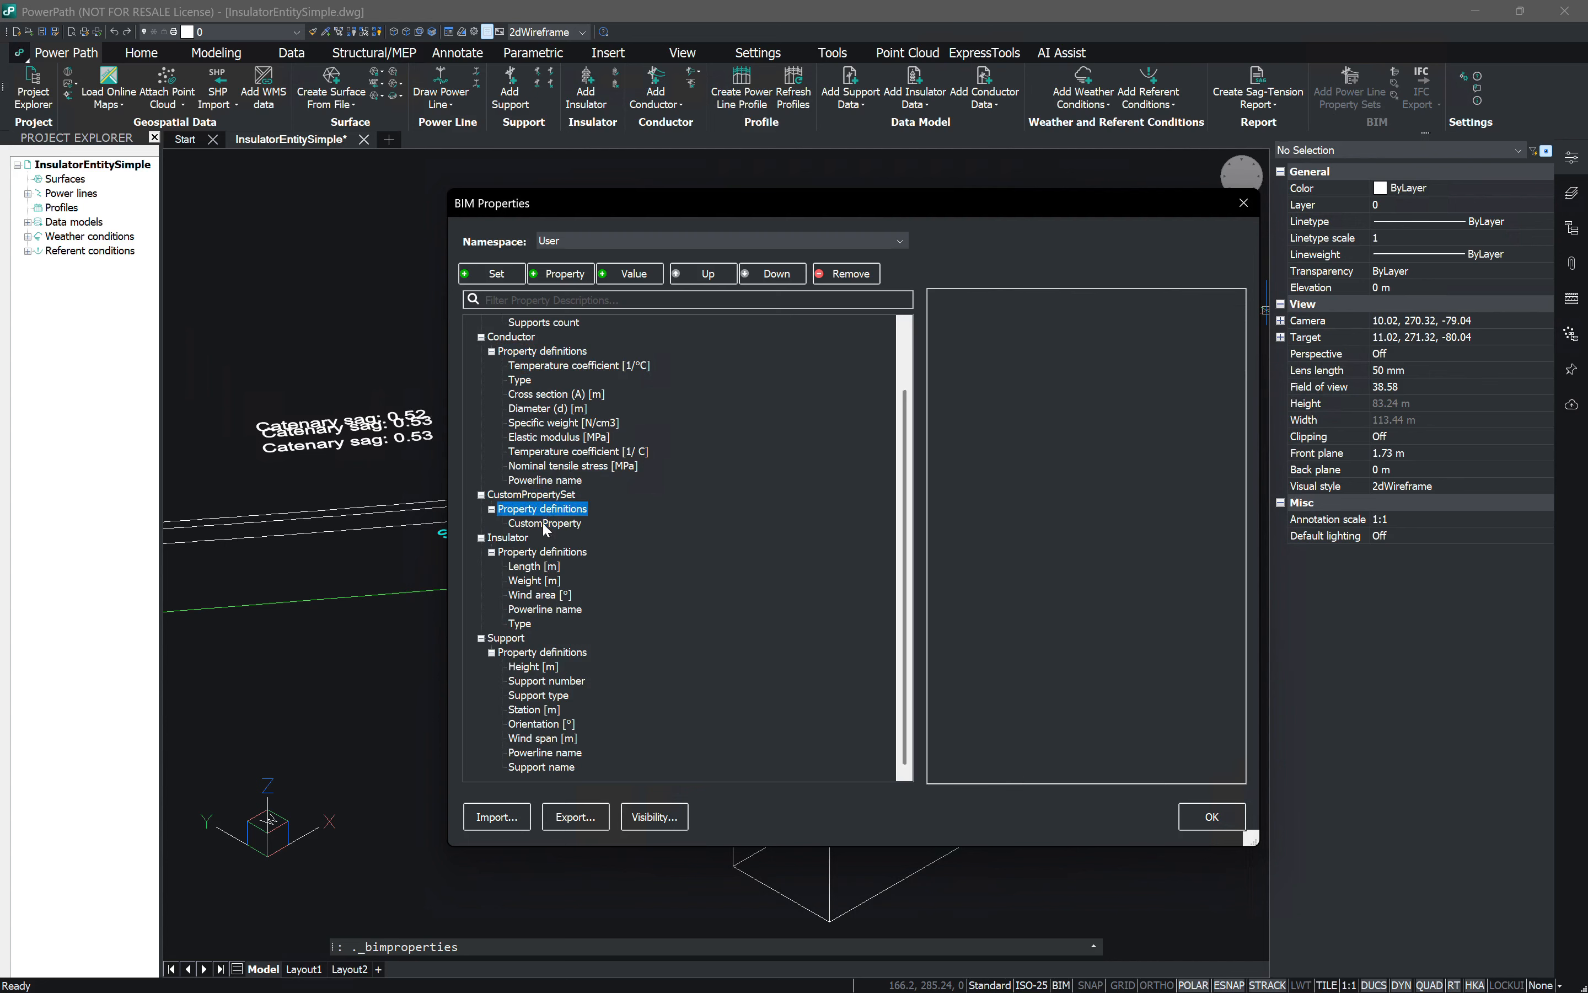
pyautogui.click(542, 523)
# Step: Return to the Alignment property set and check its Length [m] definition and set-level settings
pyautogui.scroll(2, 541, 525)
pyautogui.click(534, 350)
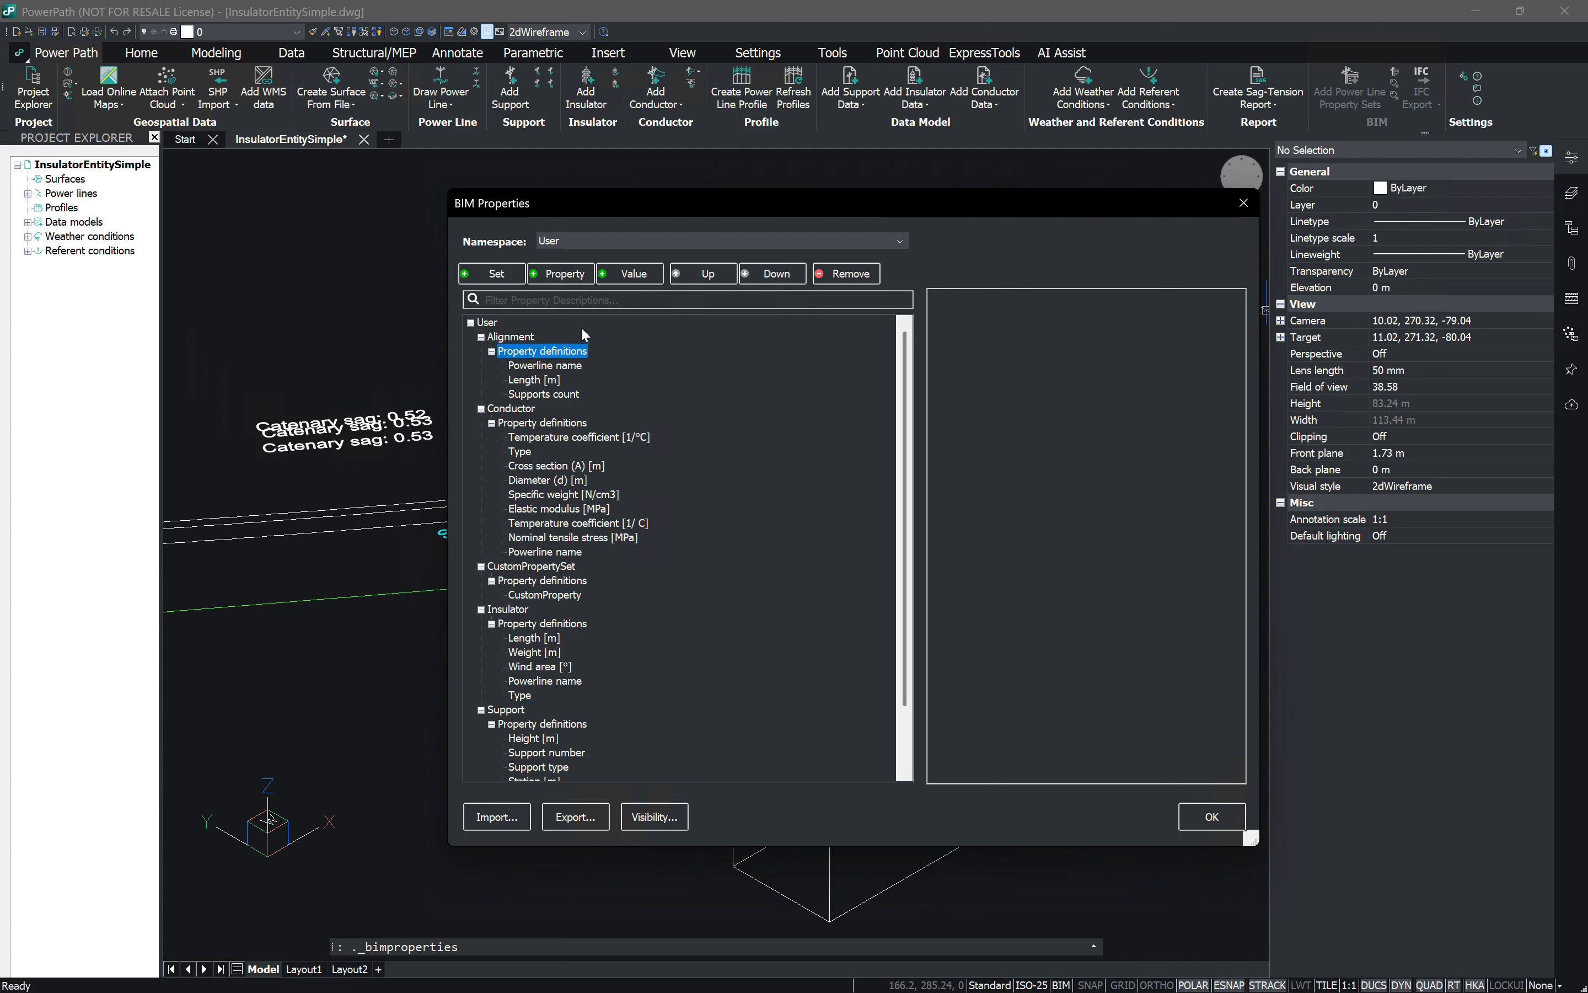
pyautogui.click(553, 380)
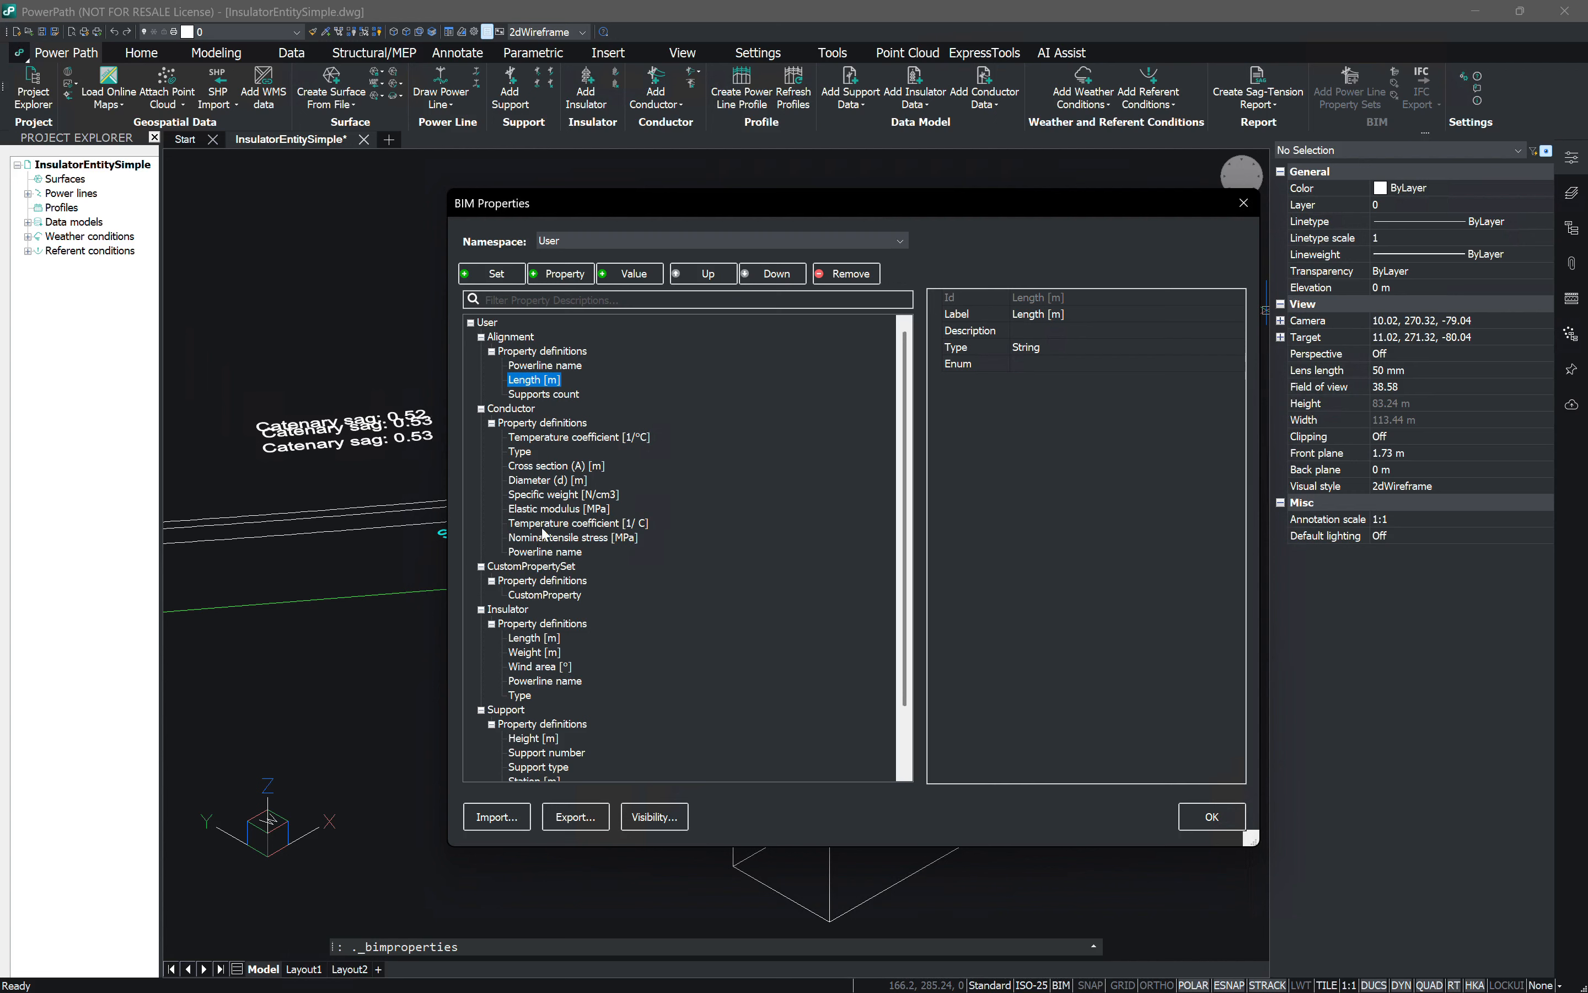
pyautogui.click(527, 352)
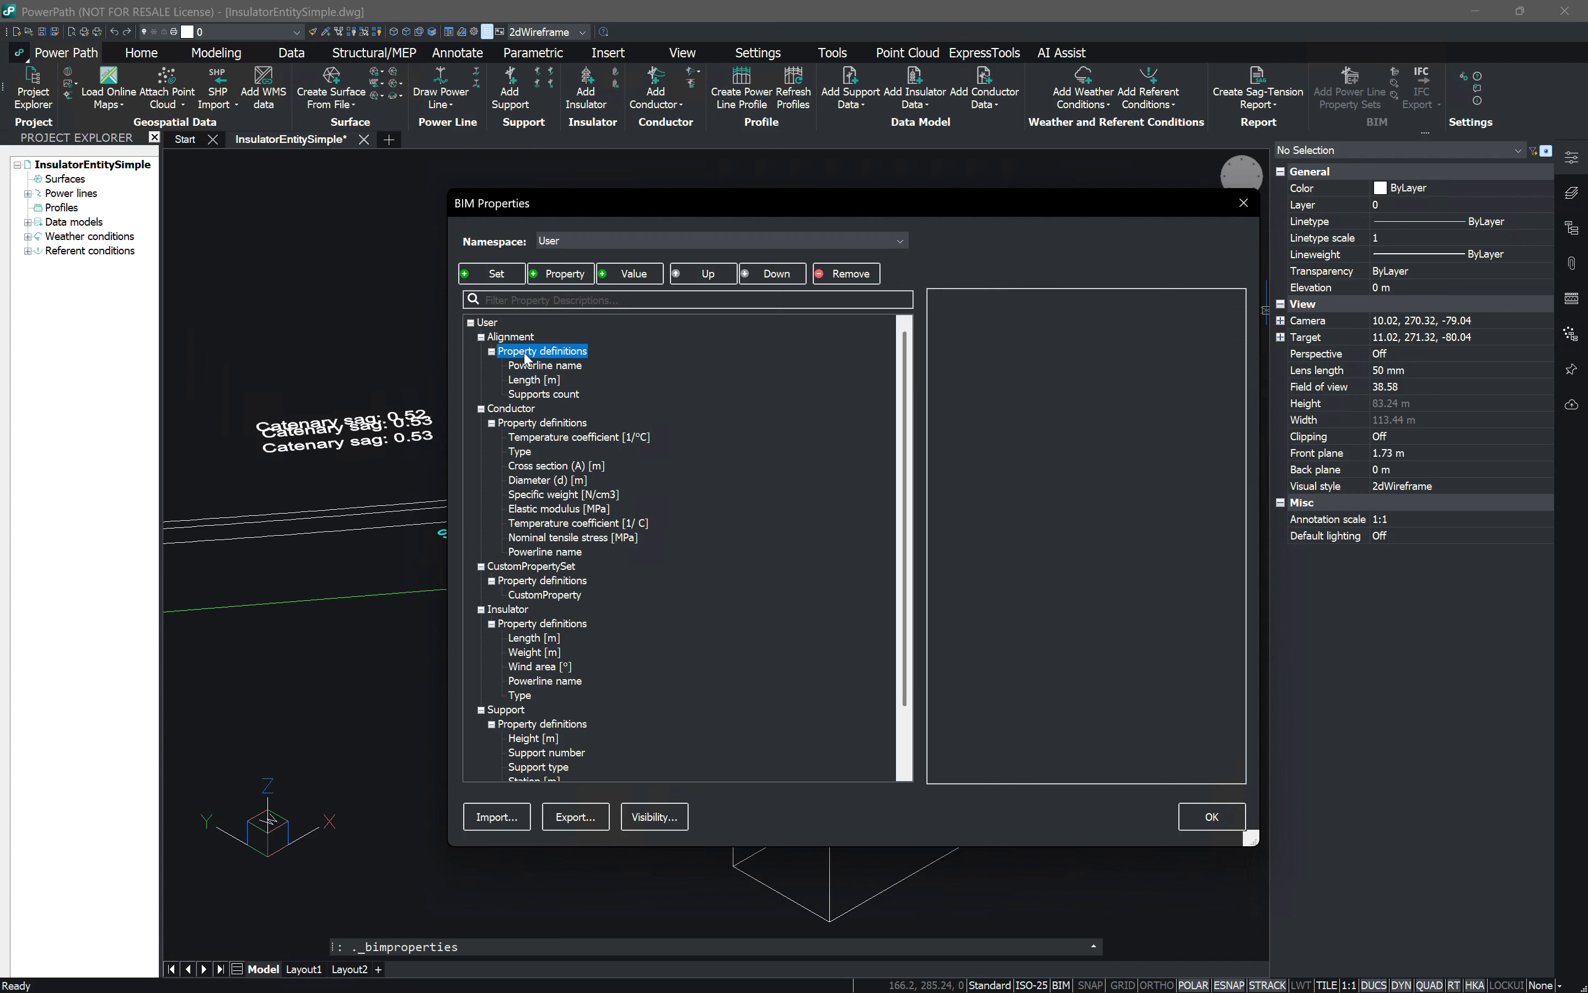
pyautogui.click(511, 337)
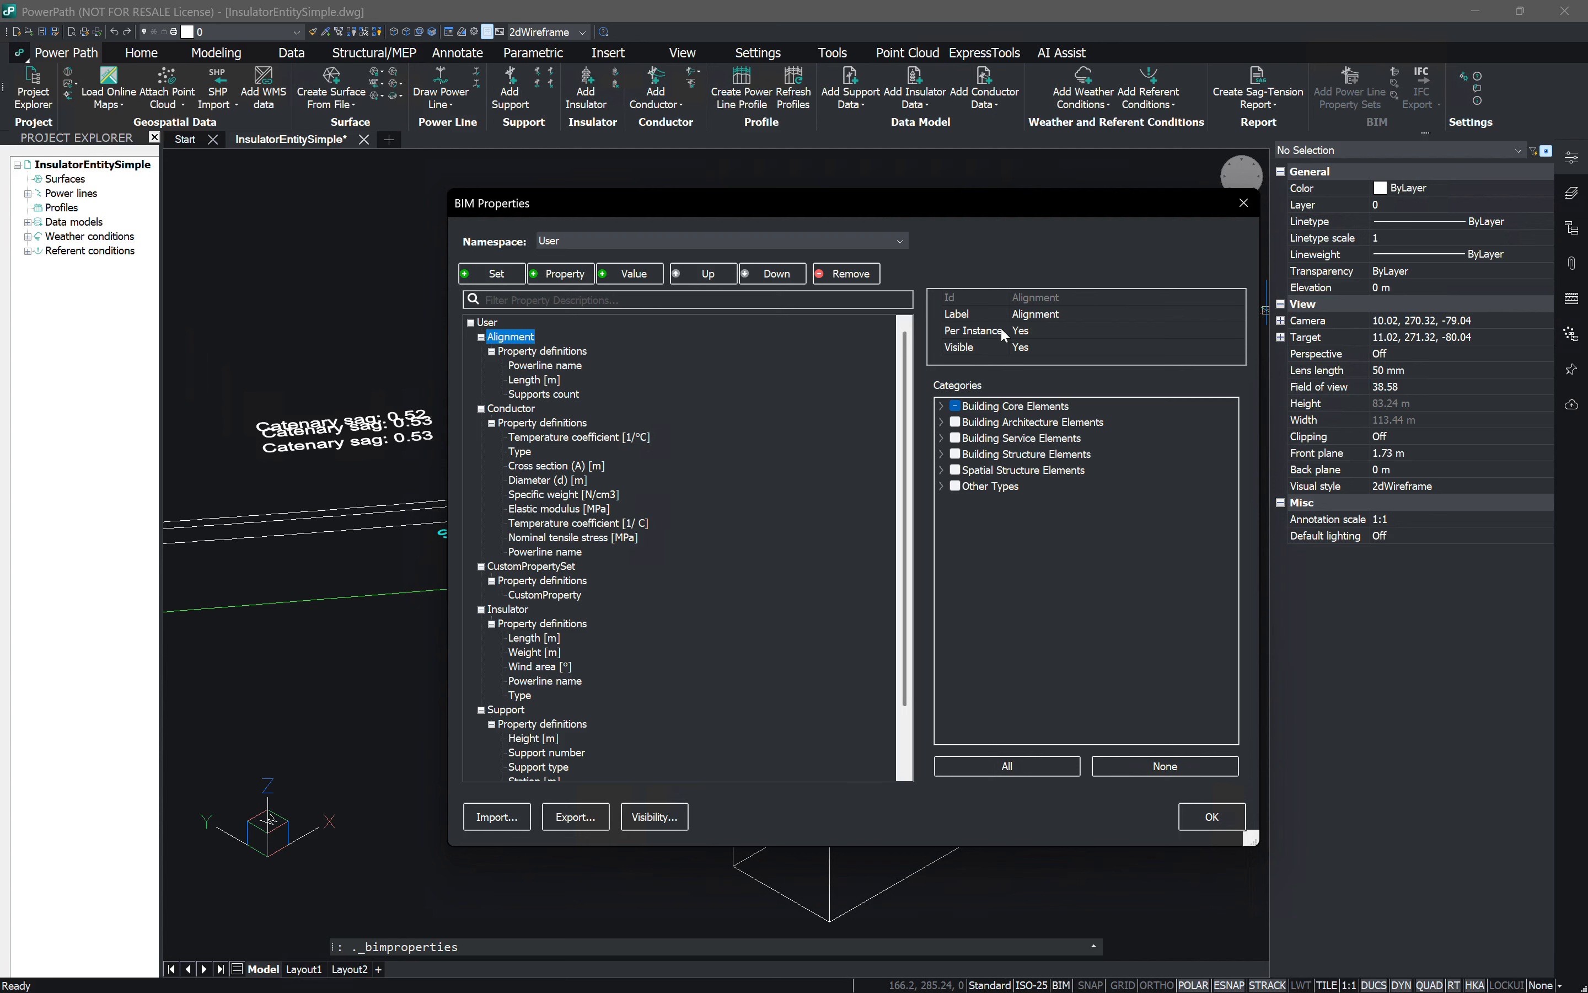
# Step: Check which Building Core Elements categories the Alignment property set is assigned to
pyautogui.moveTo(842, 206); pyautogui.dragTo(774, 176)
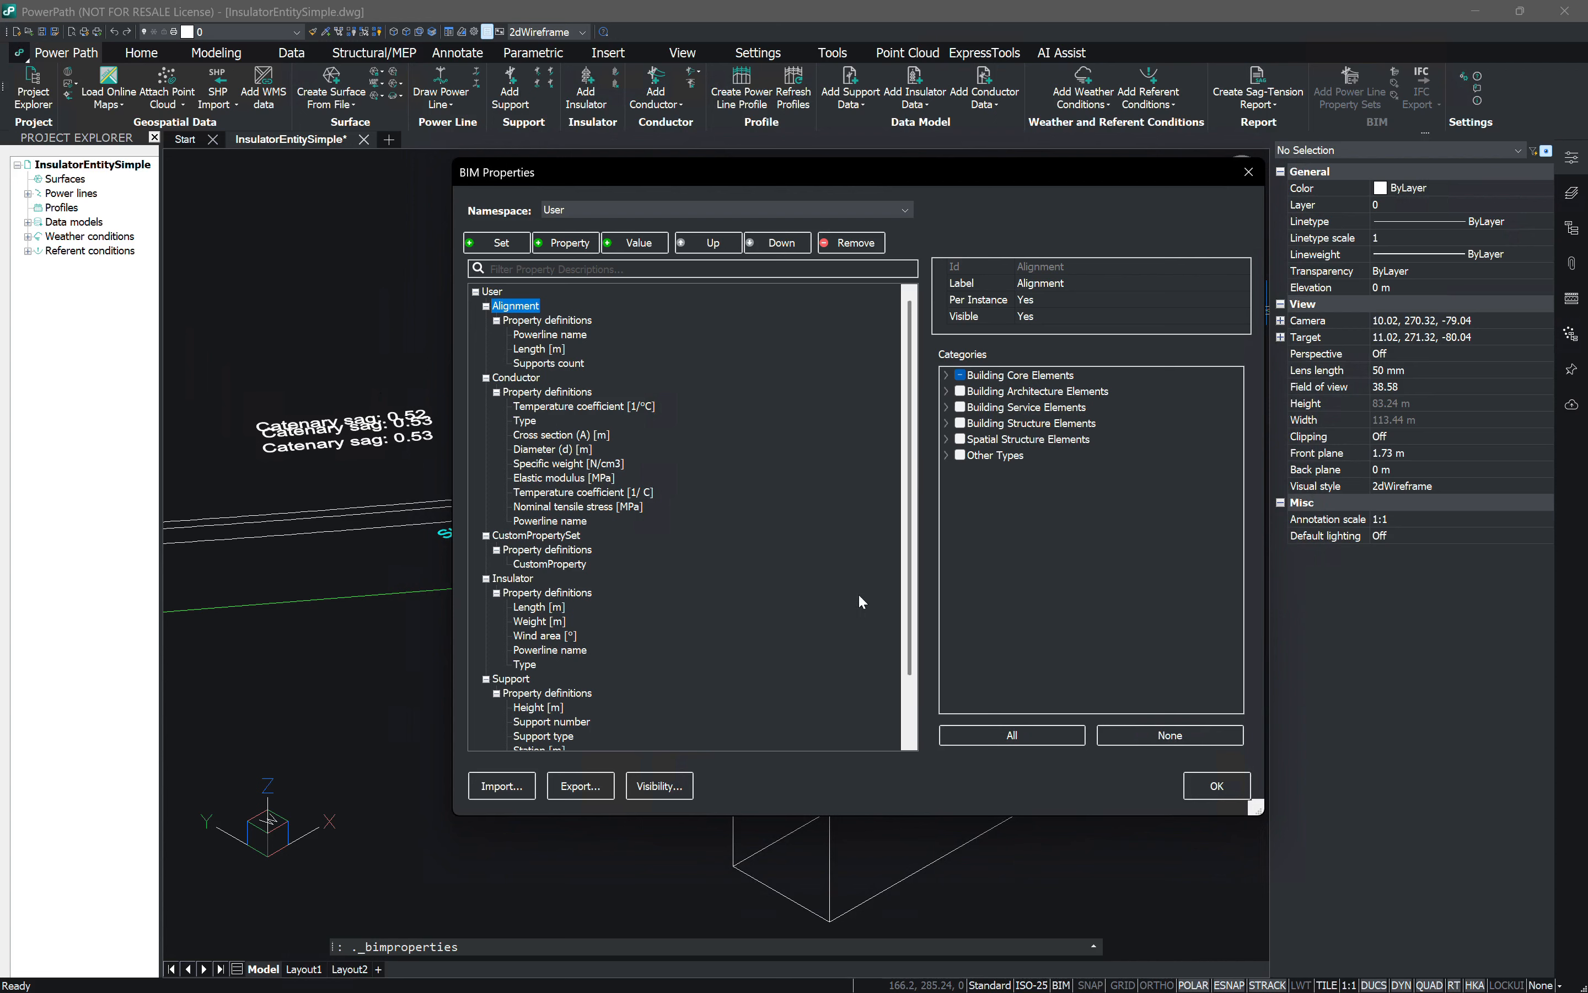
pyautogui.click(945, 375)
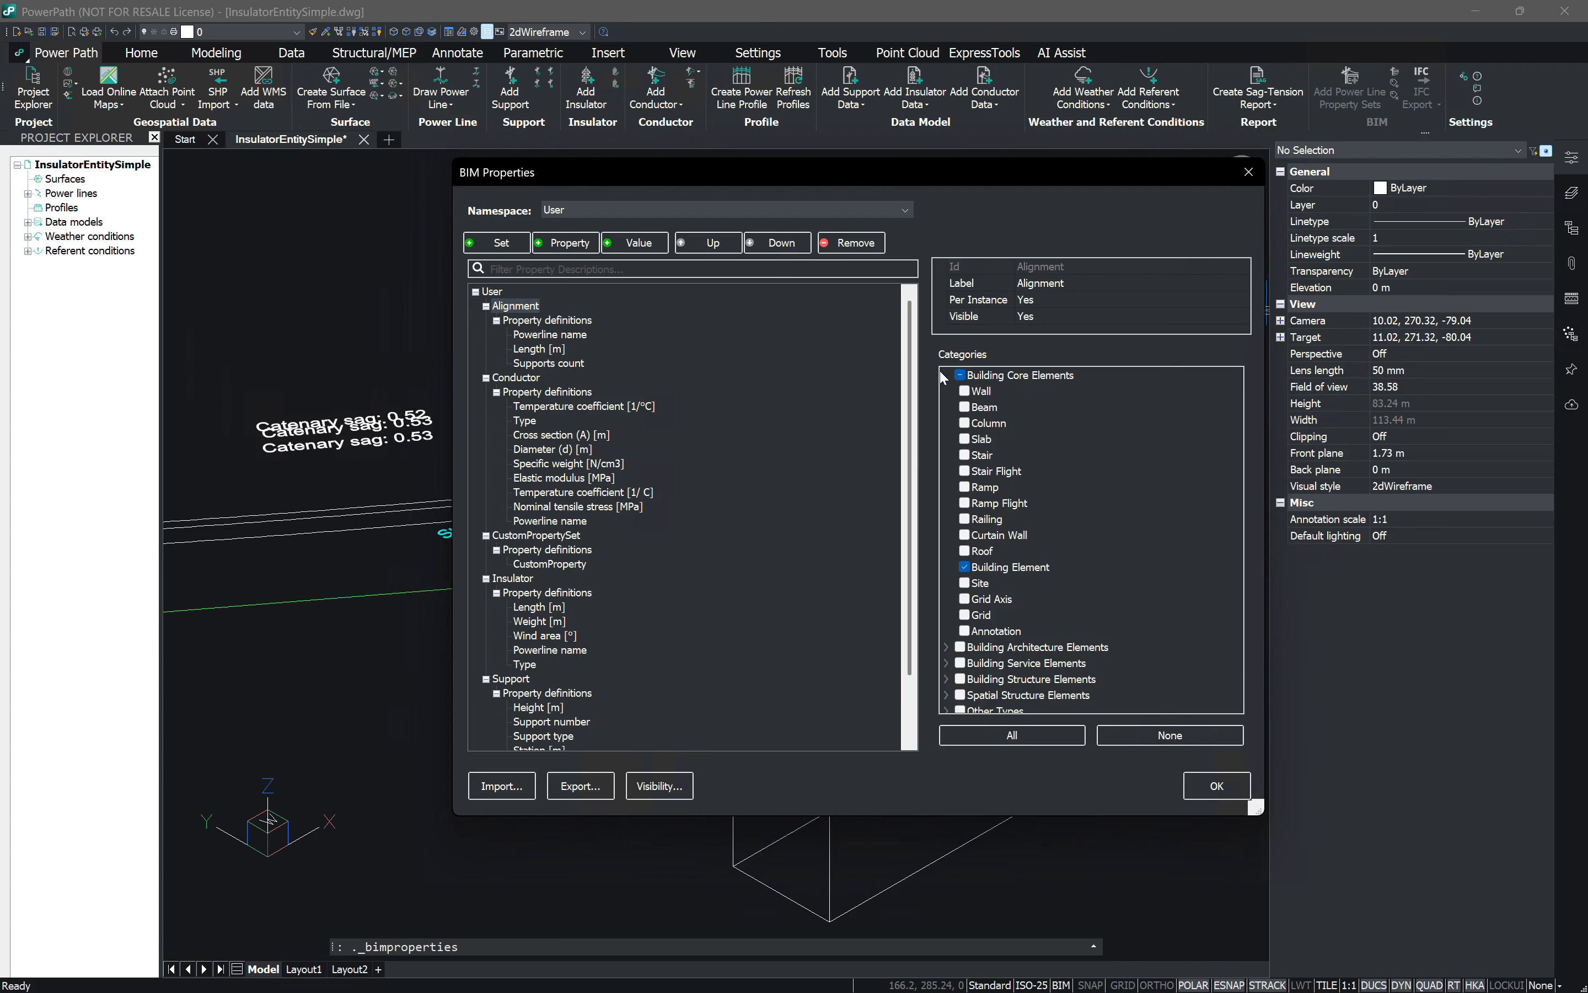
pyautogui.click(945, 375)
pyautogui.click(946, 375)
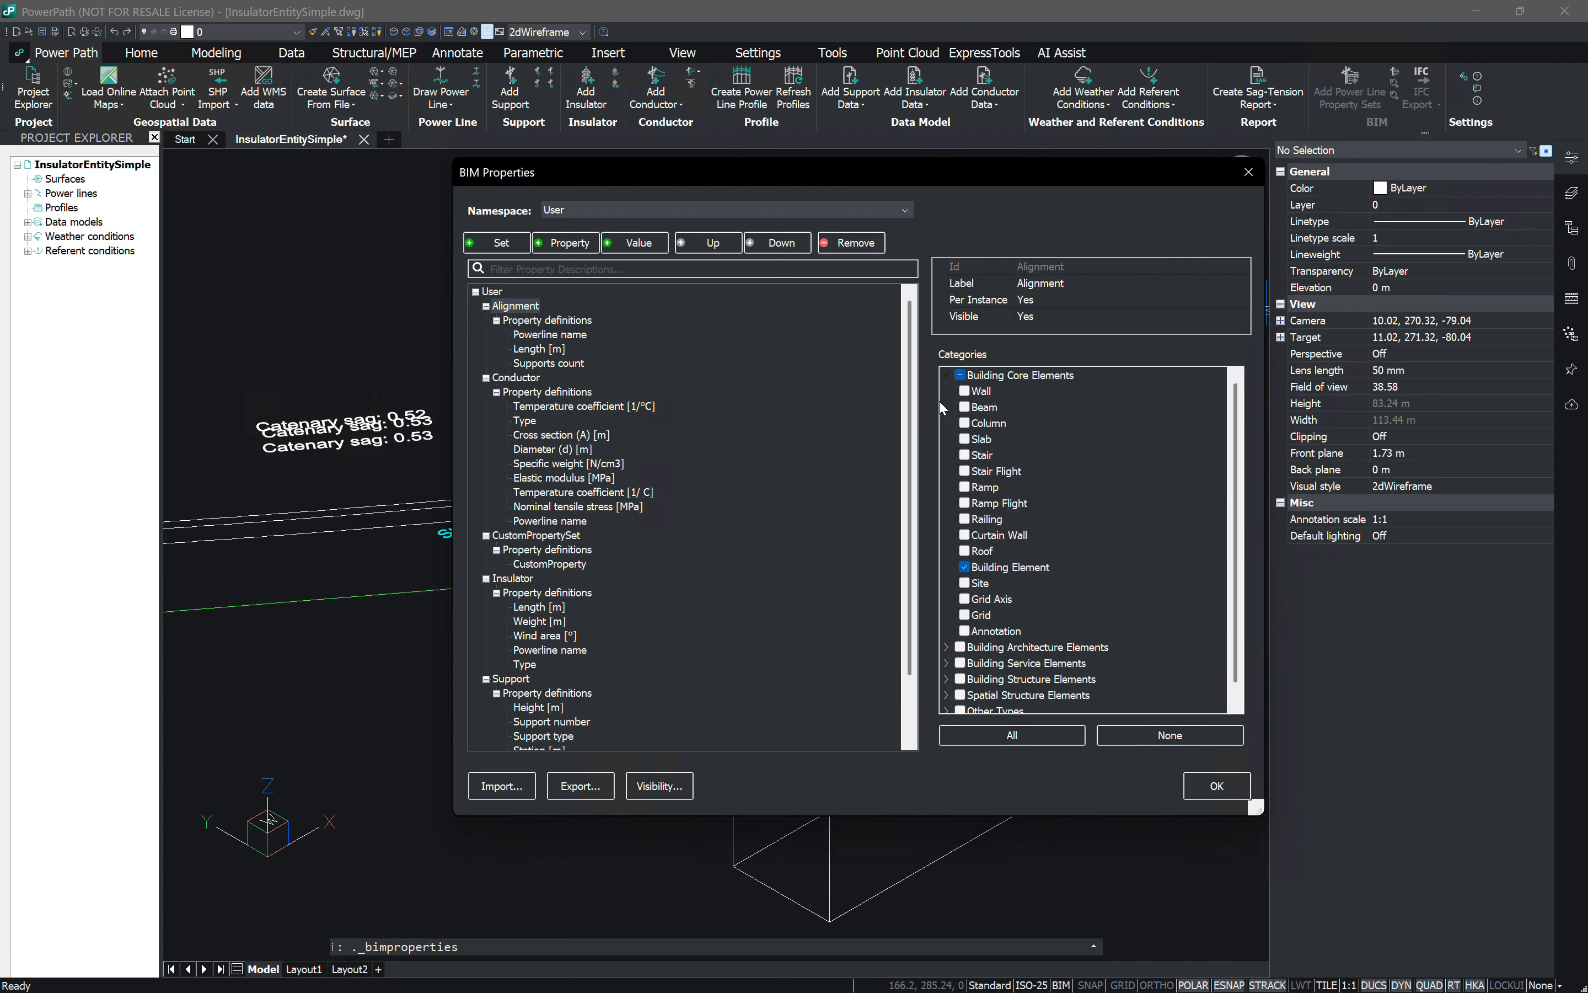
pyautogui.click(945, 375)
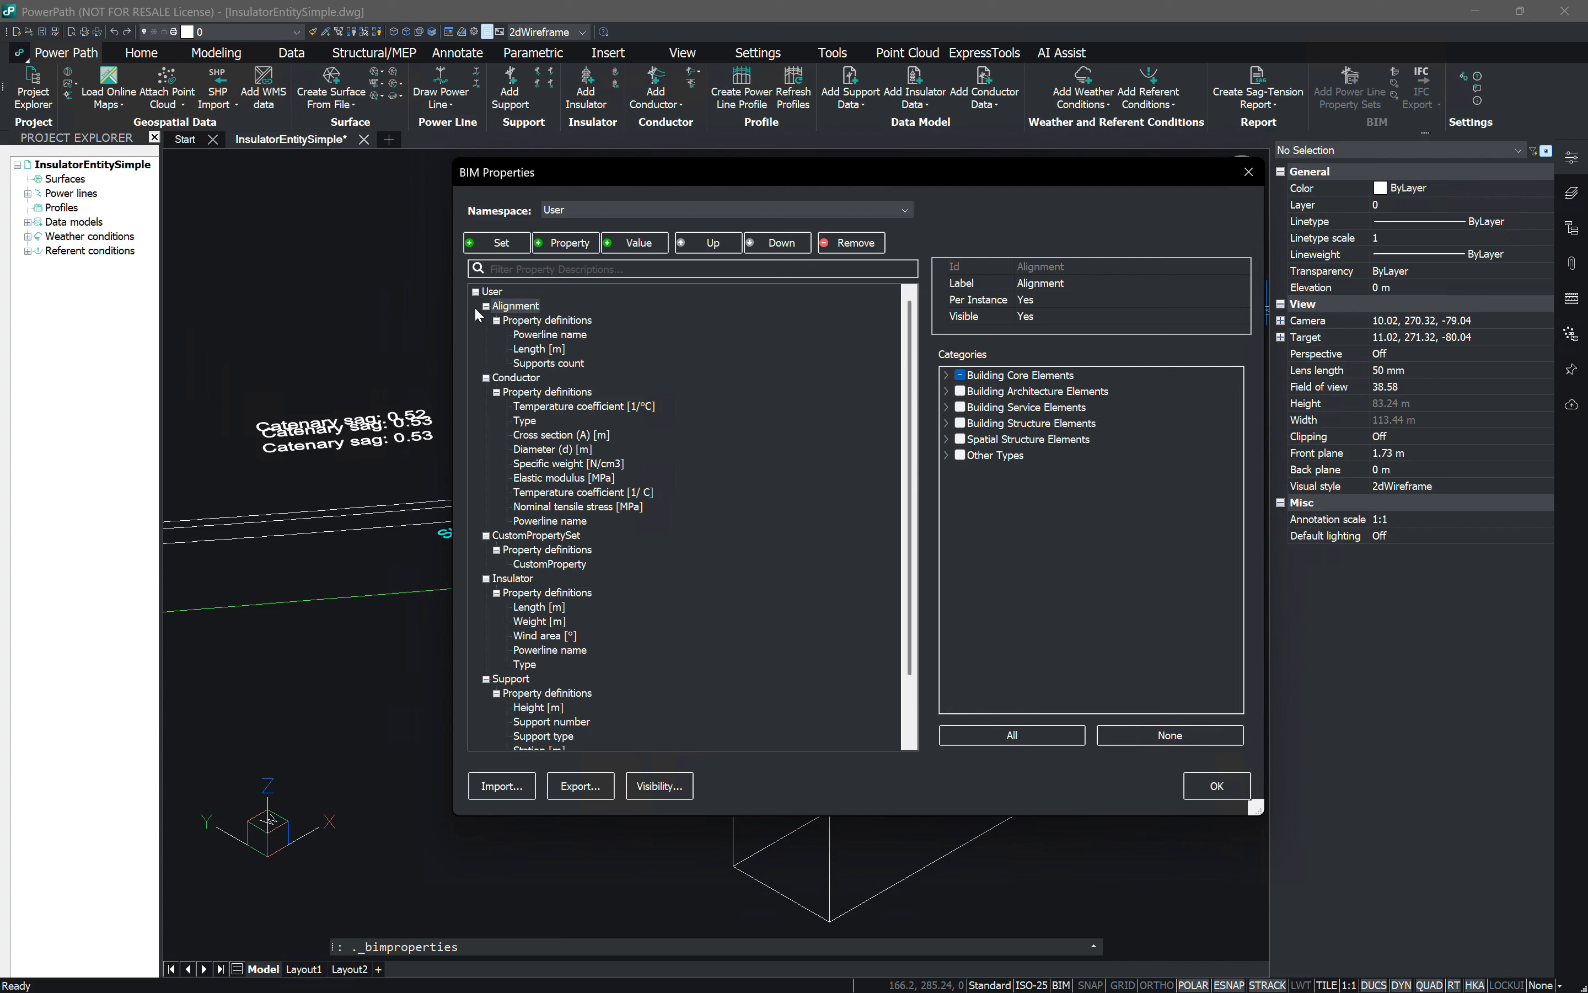
# Step: Look through the remaining User property sets down to Support and close the BIM Properties manager
pyautogui.click(503, 309)
pyautogui.scroll(-2, 549, 433)
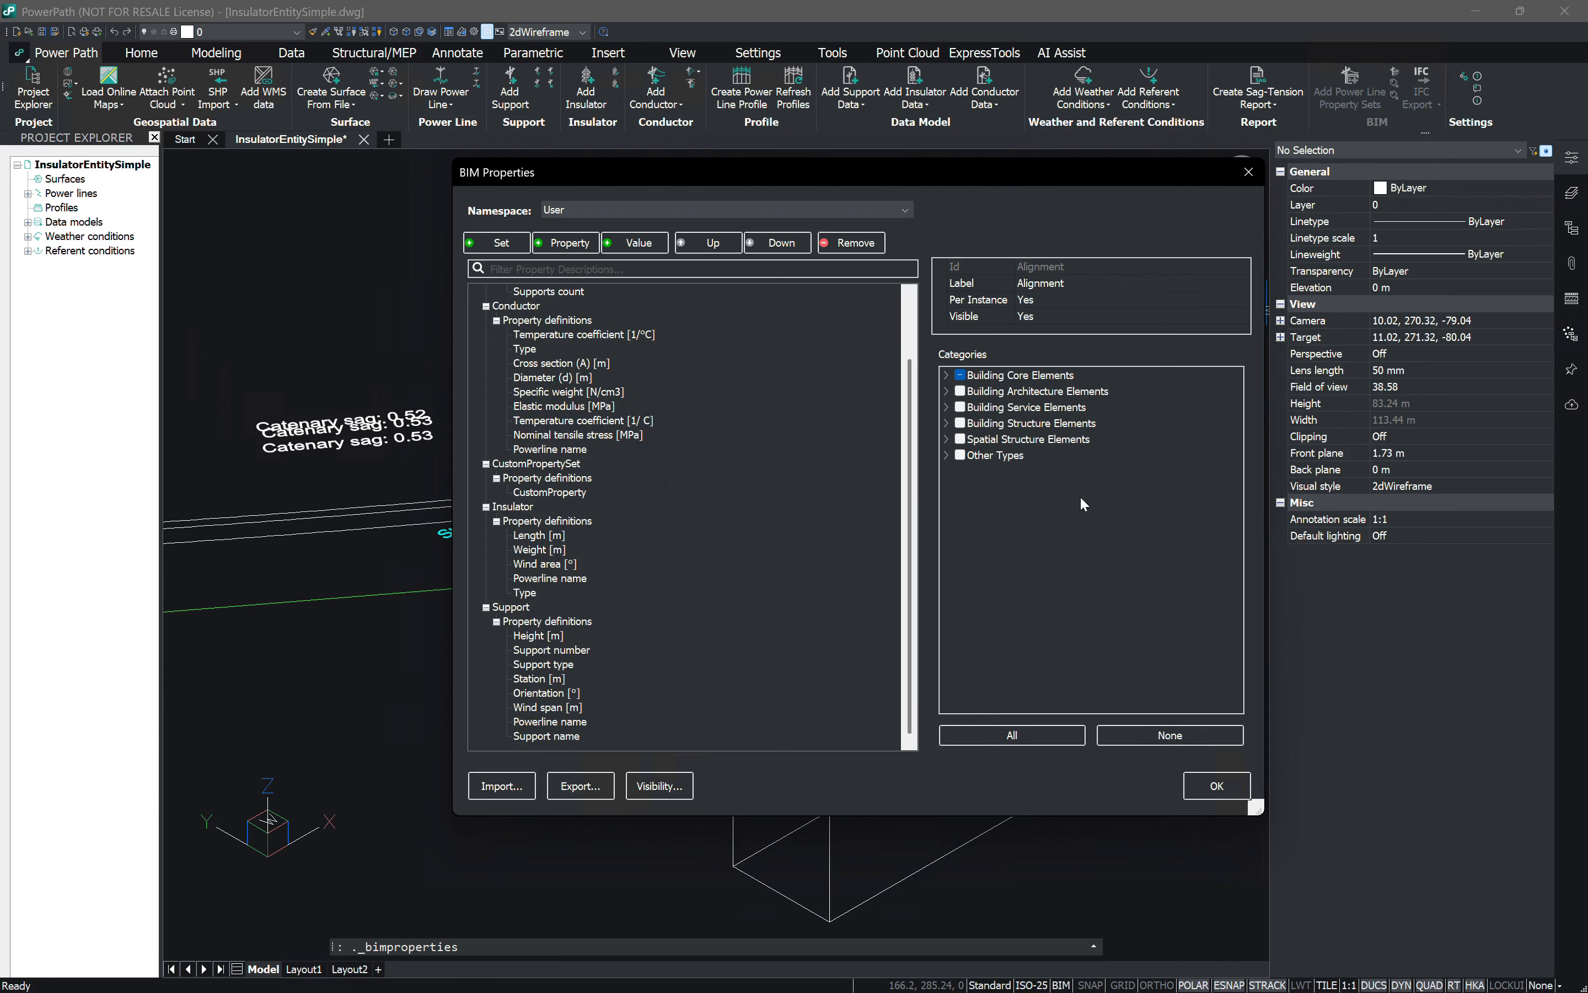
pyautogui.scroll(2, 636, 404)
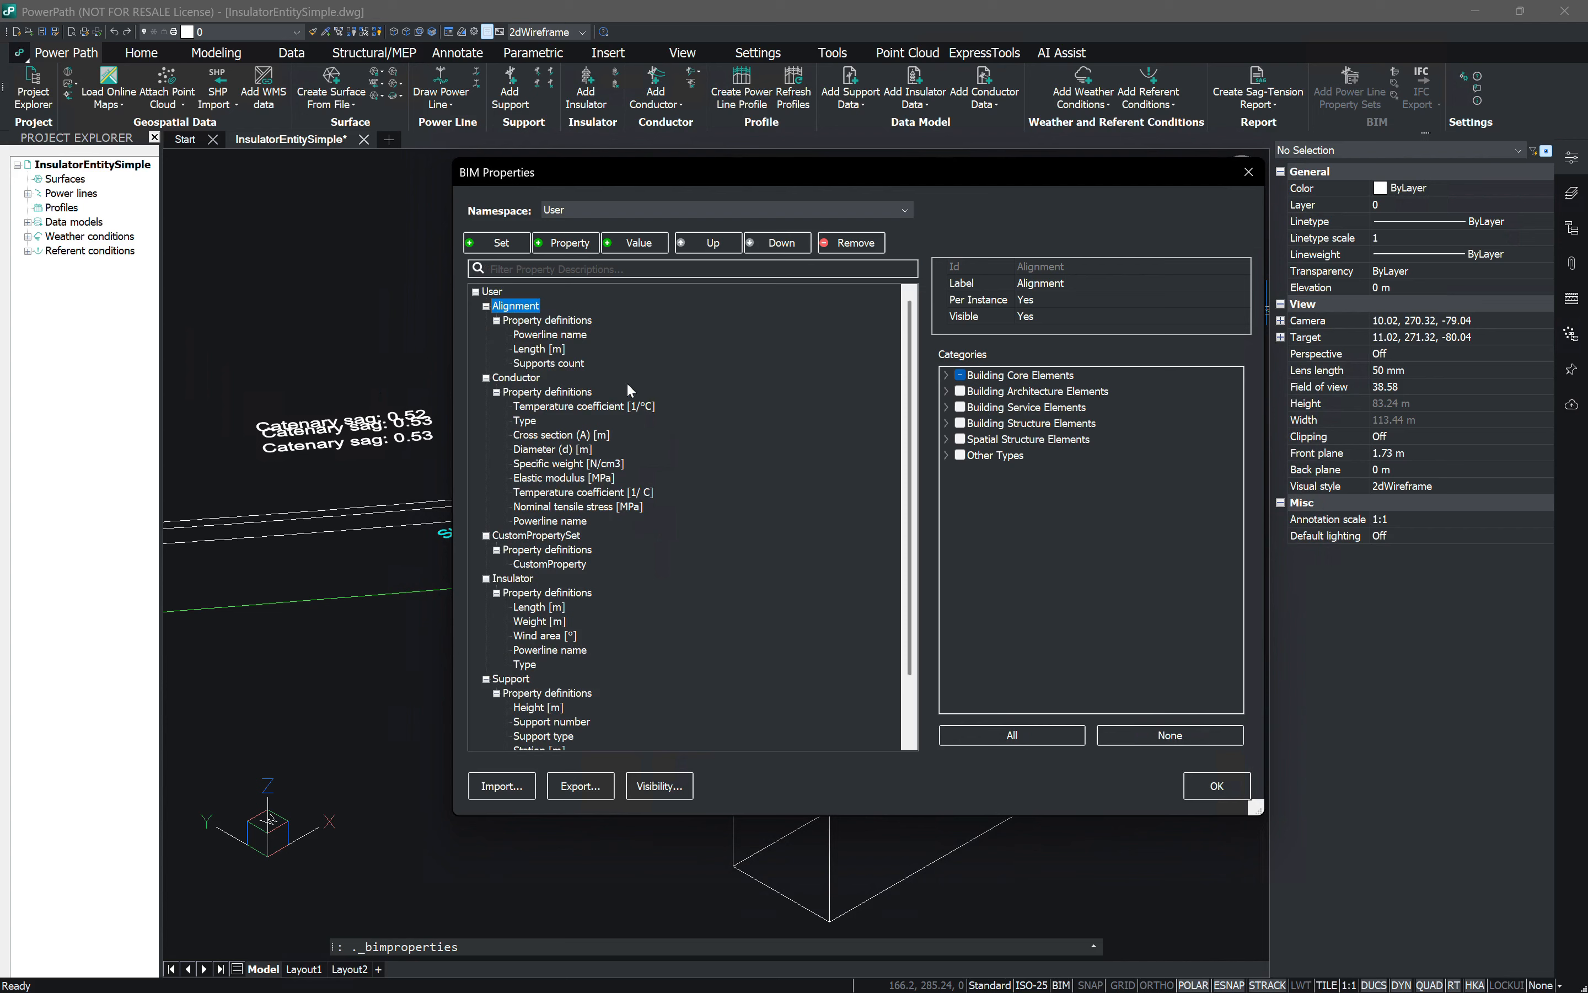
pyautogui.scroll(-2, 554, 507)
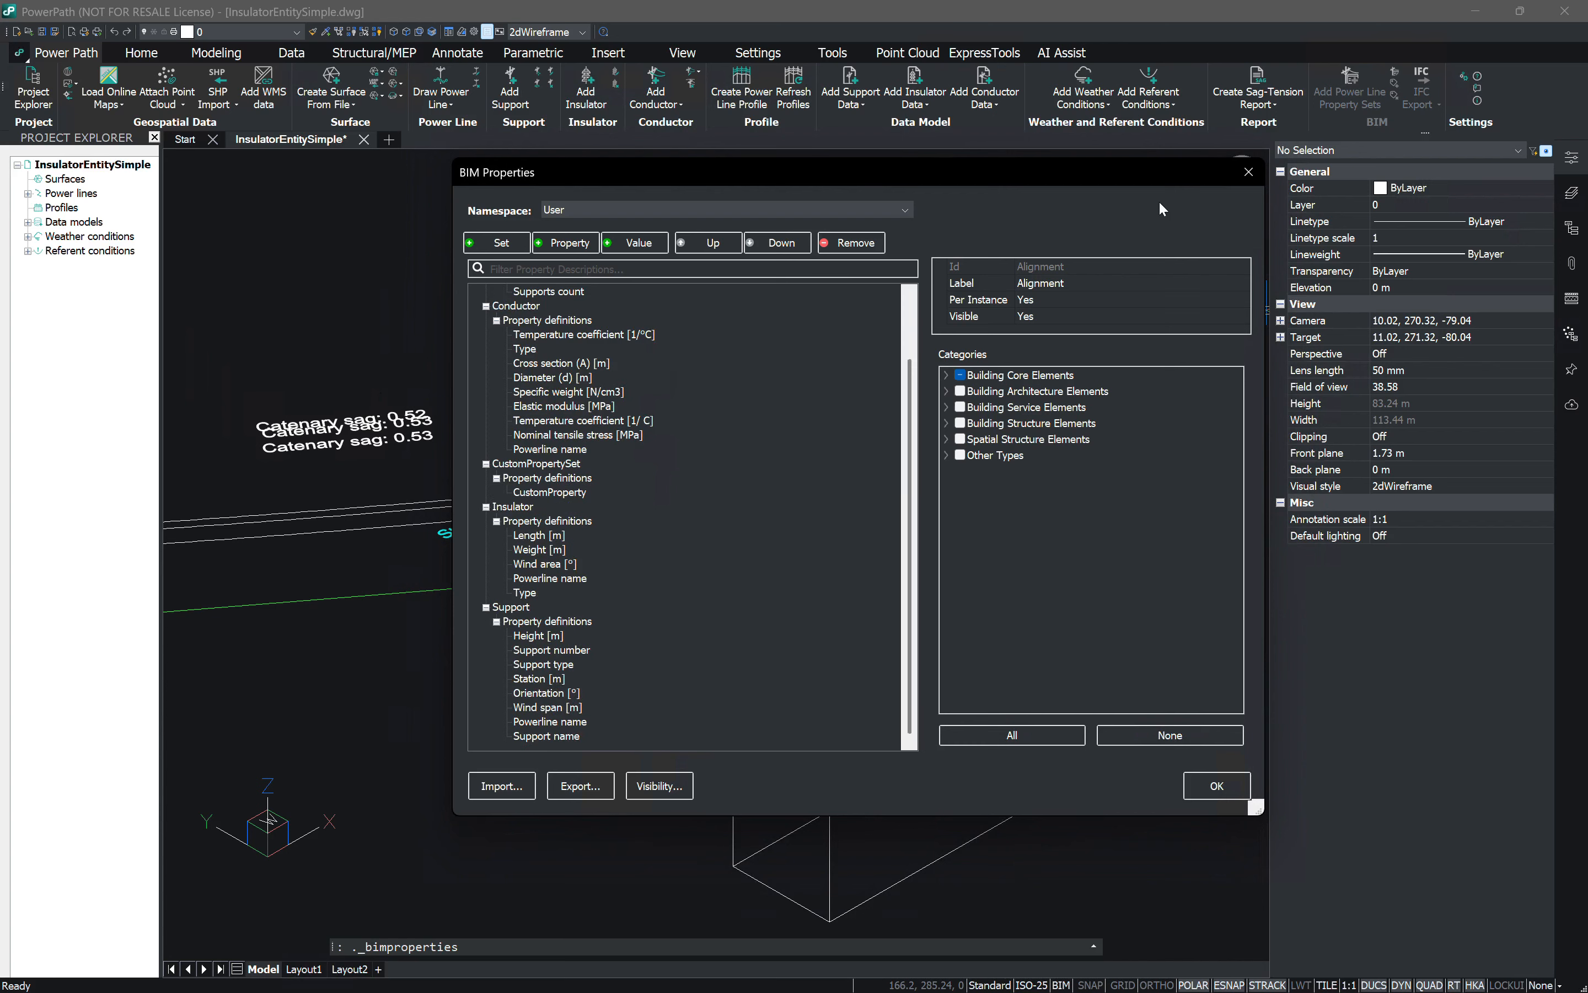
pyautogui.click(1248, 172)
# Step: Select the box solid near the power line and examine its BIM data and CustomPropertySet
pyautogui.click(825, 669)
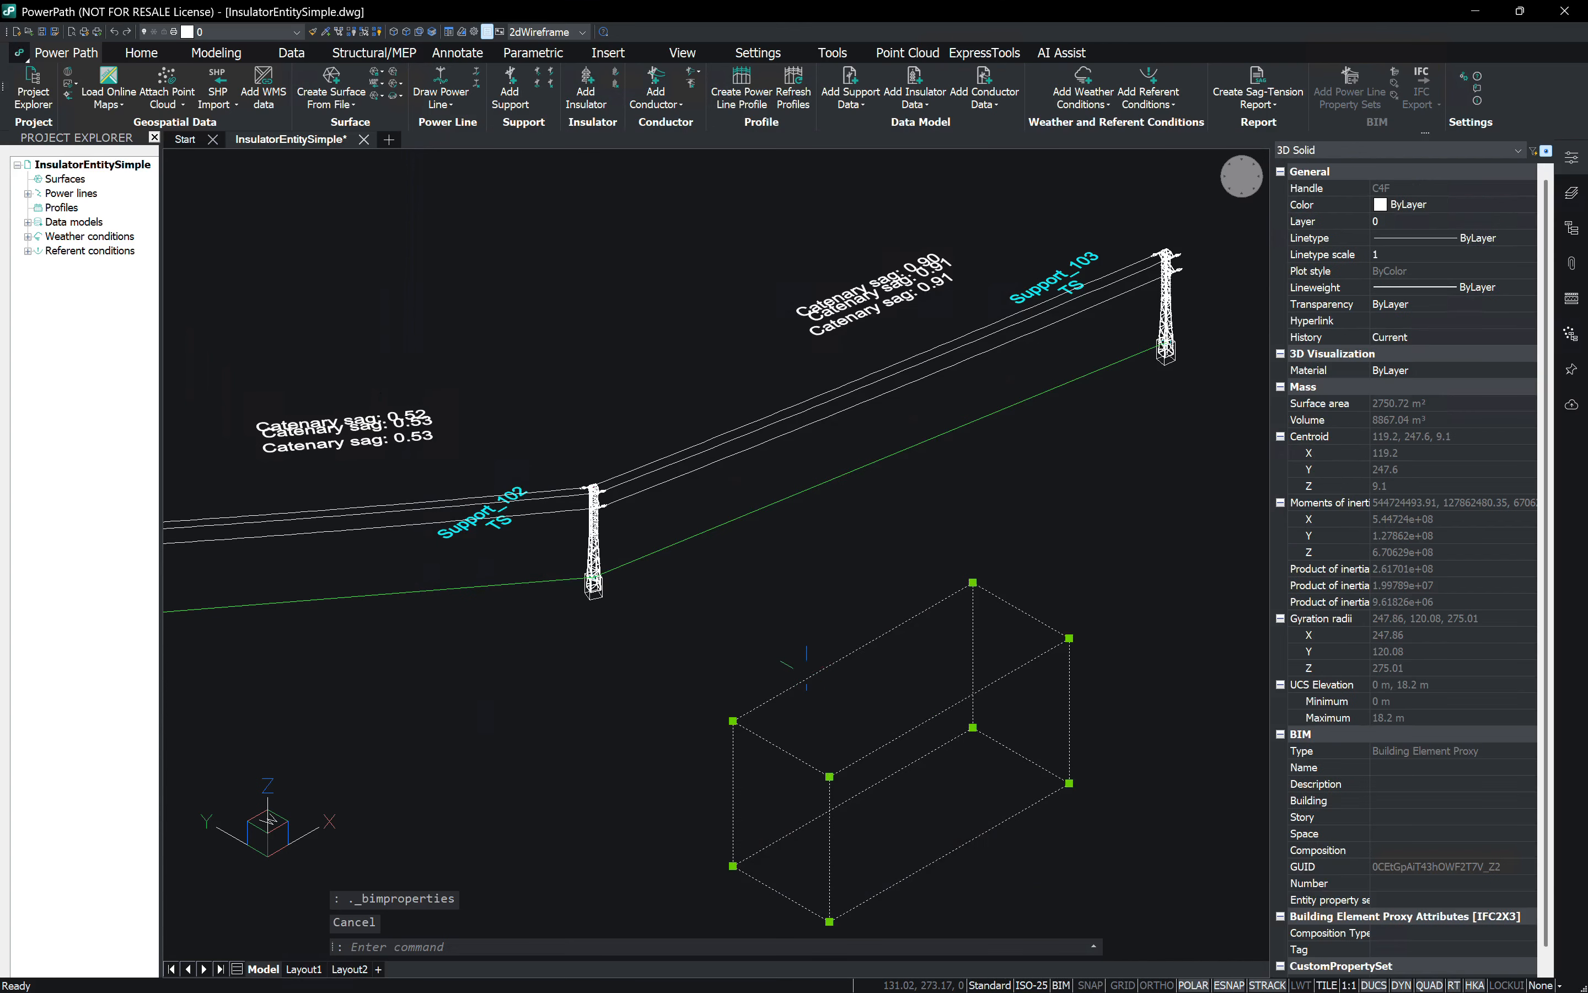
pyautogui.scroll(-4, 1089, 634)
pyautogui.scroll(5, 1078, 694)
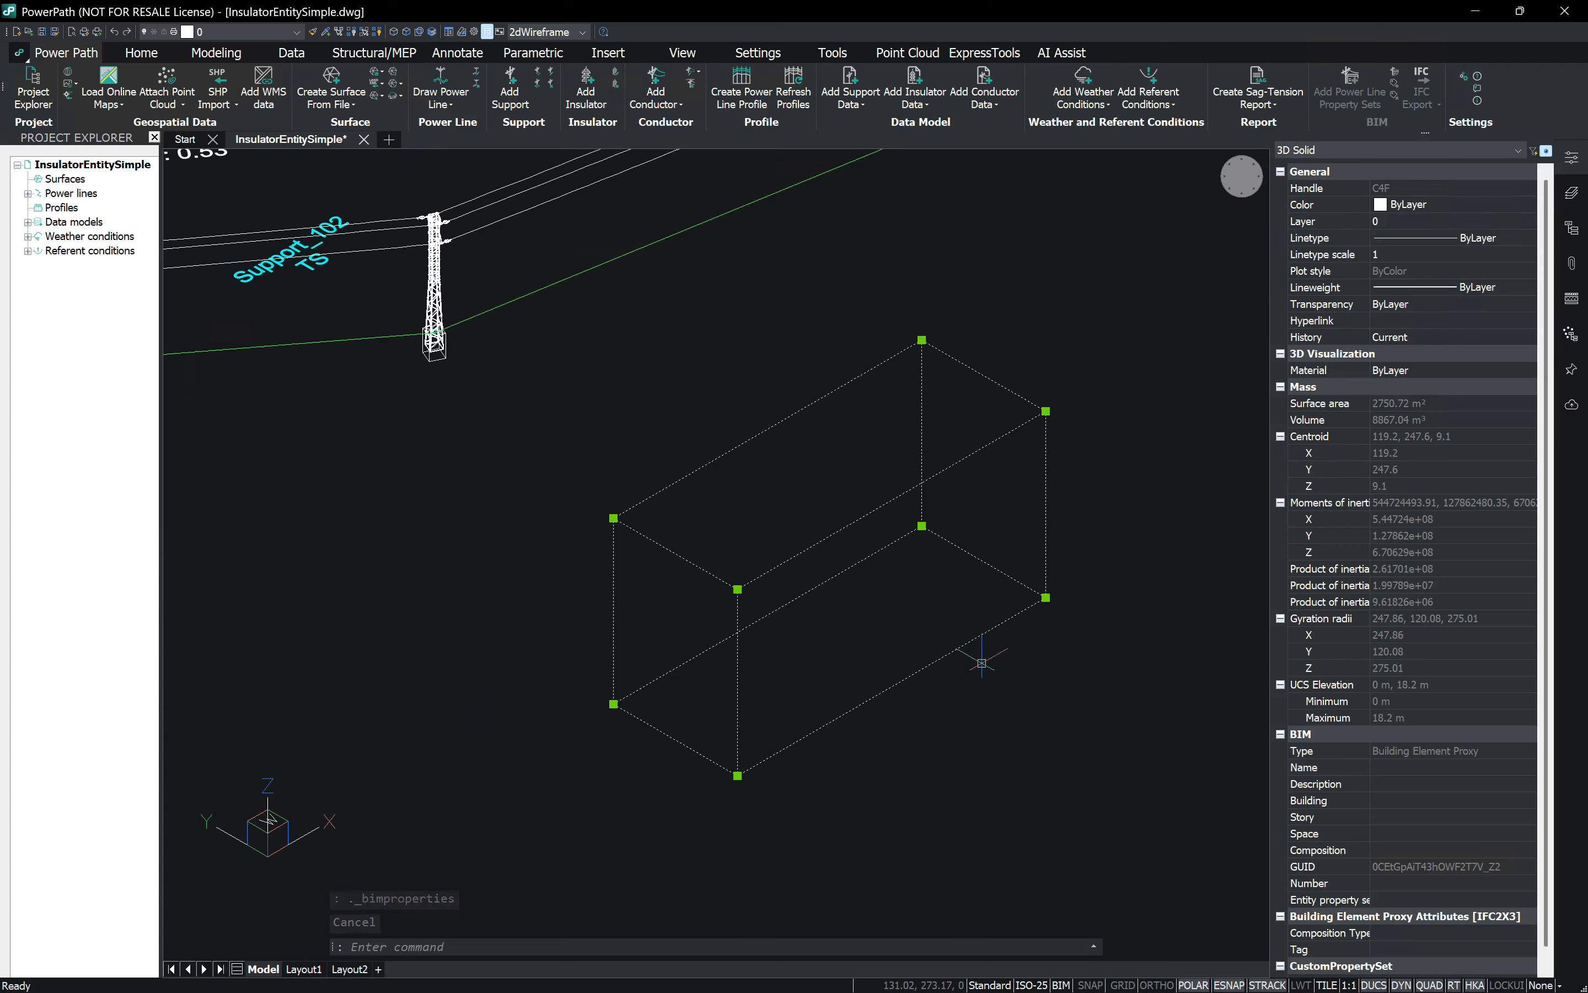
pyautogui.moveTo(981, 657); pyautogui.dragTo(1007, 716, button='middle')
pyautogui.scroll(-1, 1372, 739)
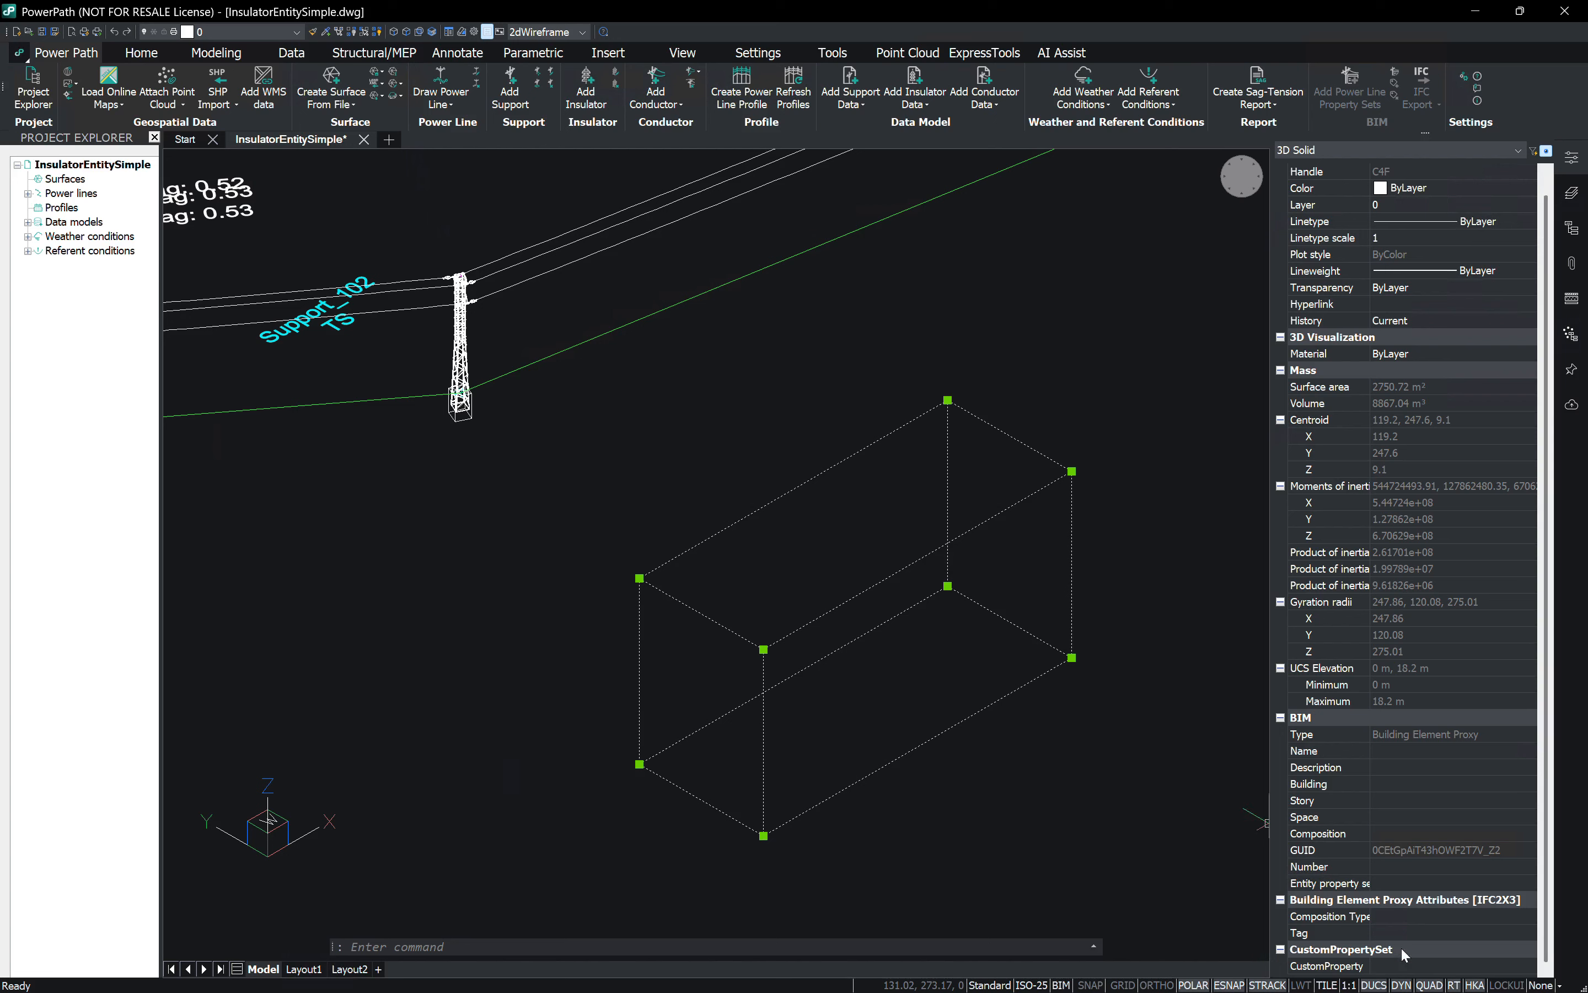
# Step: Reselect the box solid and check which categories CustomPropertySet is assigned to in the BIM Properties manager
pyautogui.click(1015, 771)
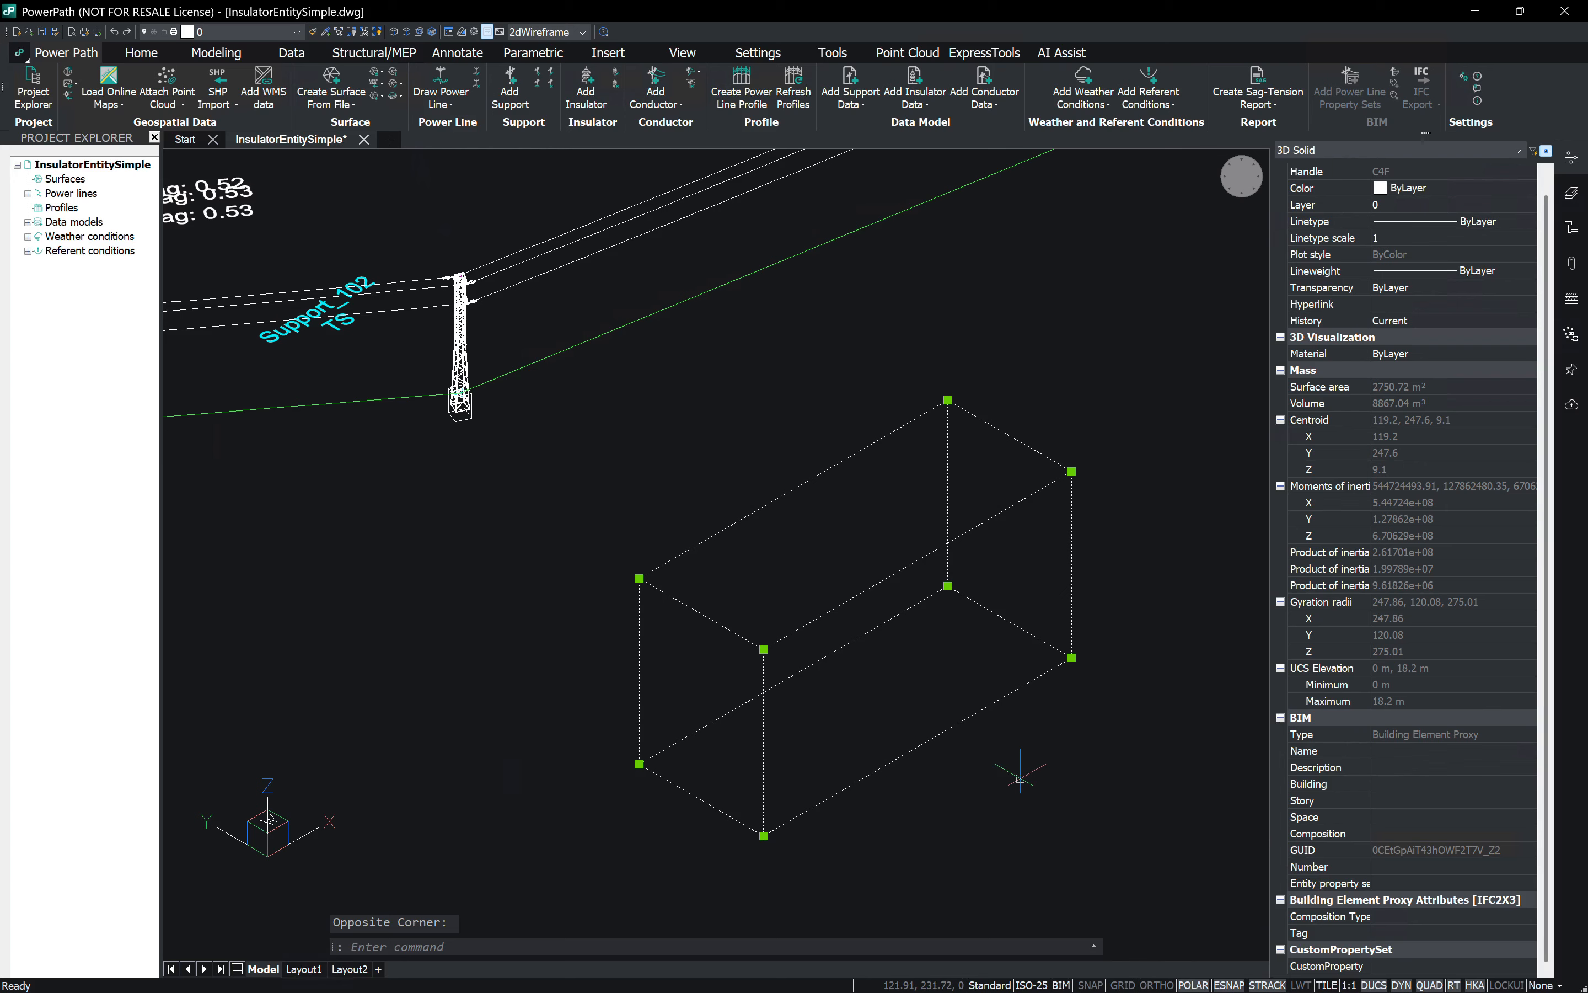
pyautogui.press('Escape')
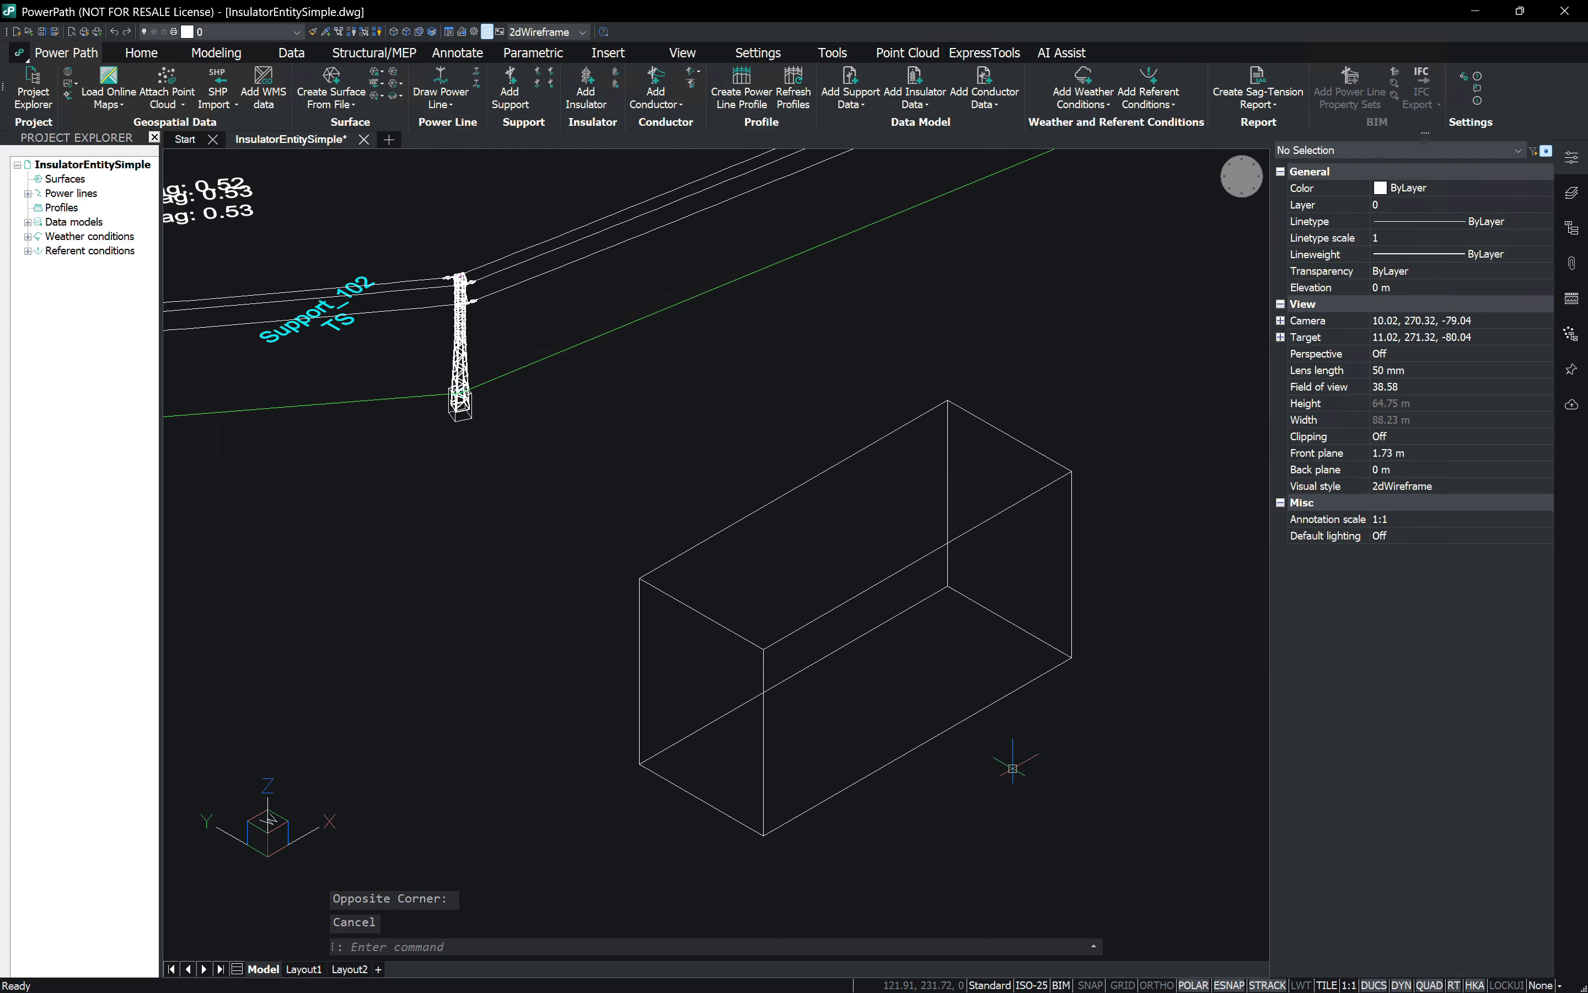
pyautogui.click(857, 600)
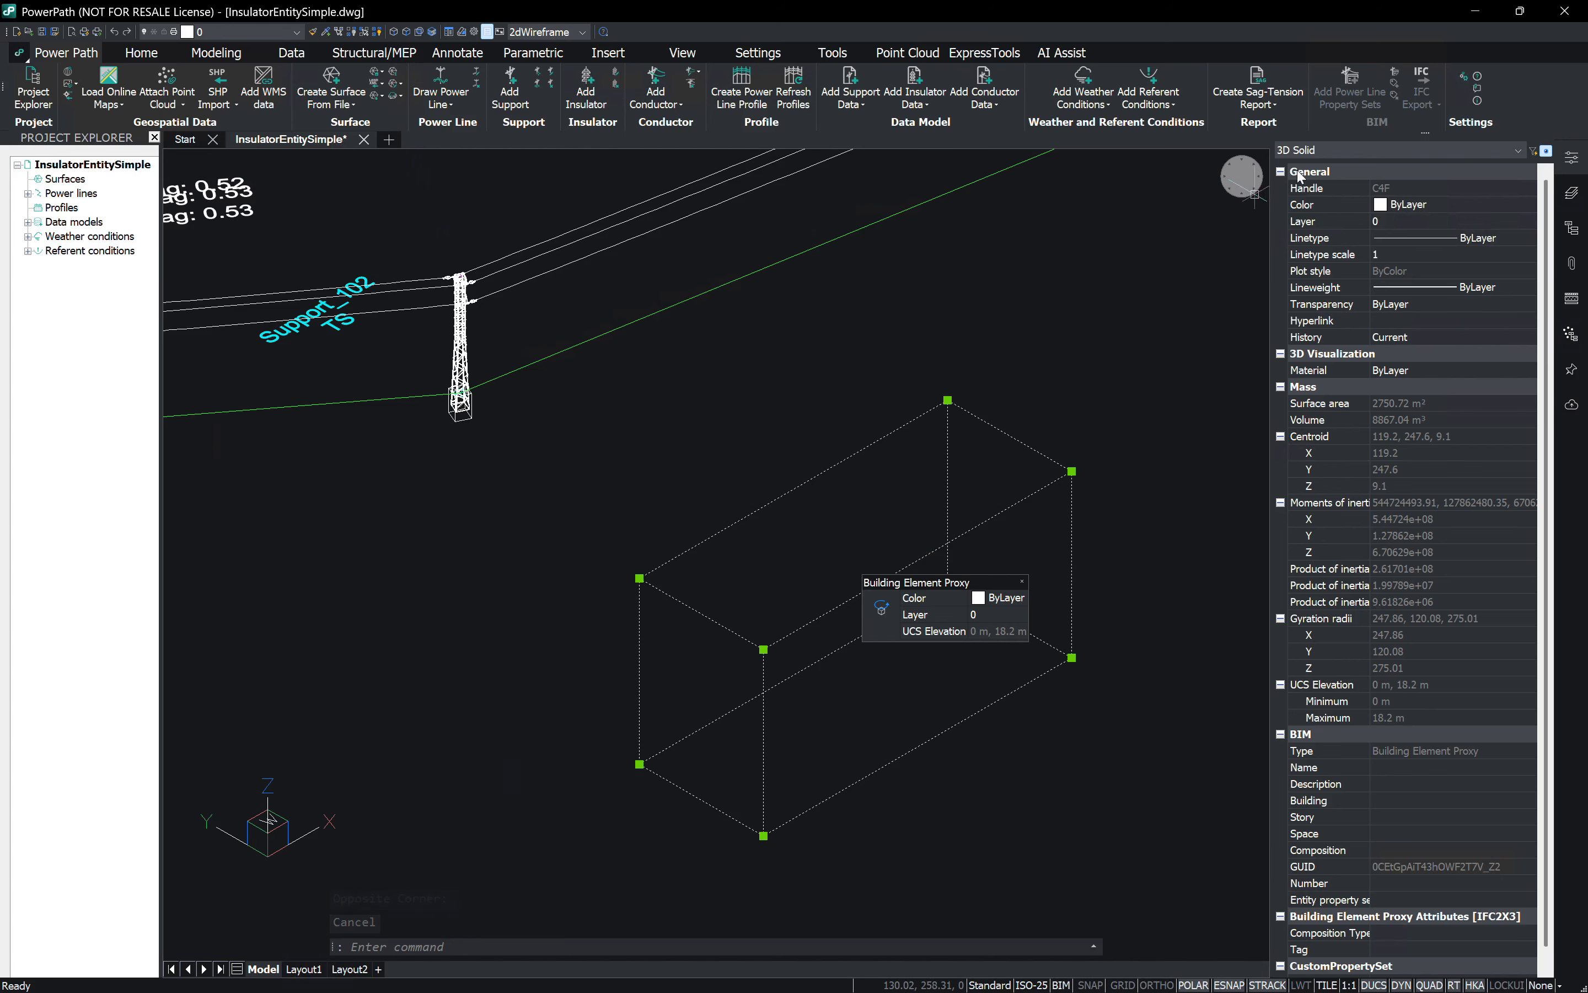
pyautogui.click(1397, 77)
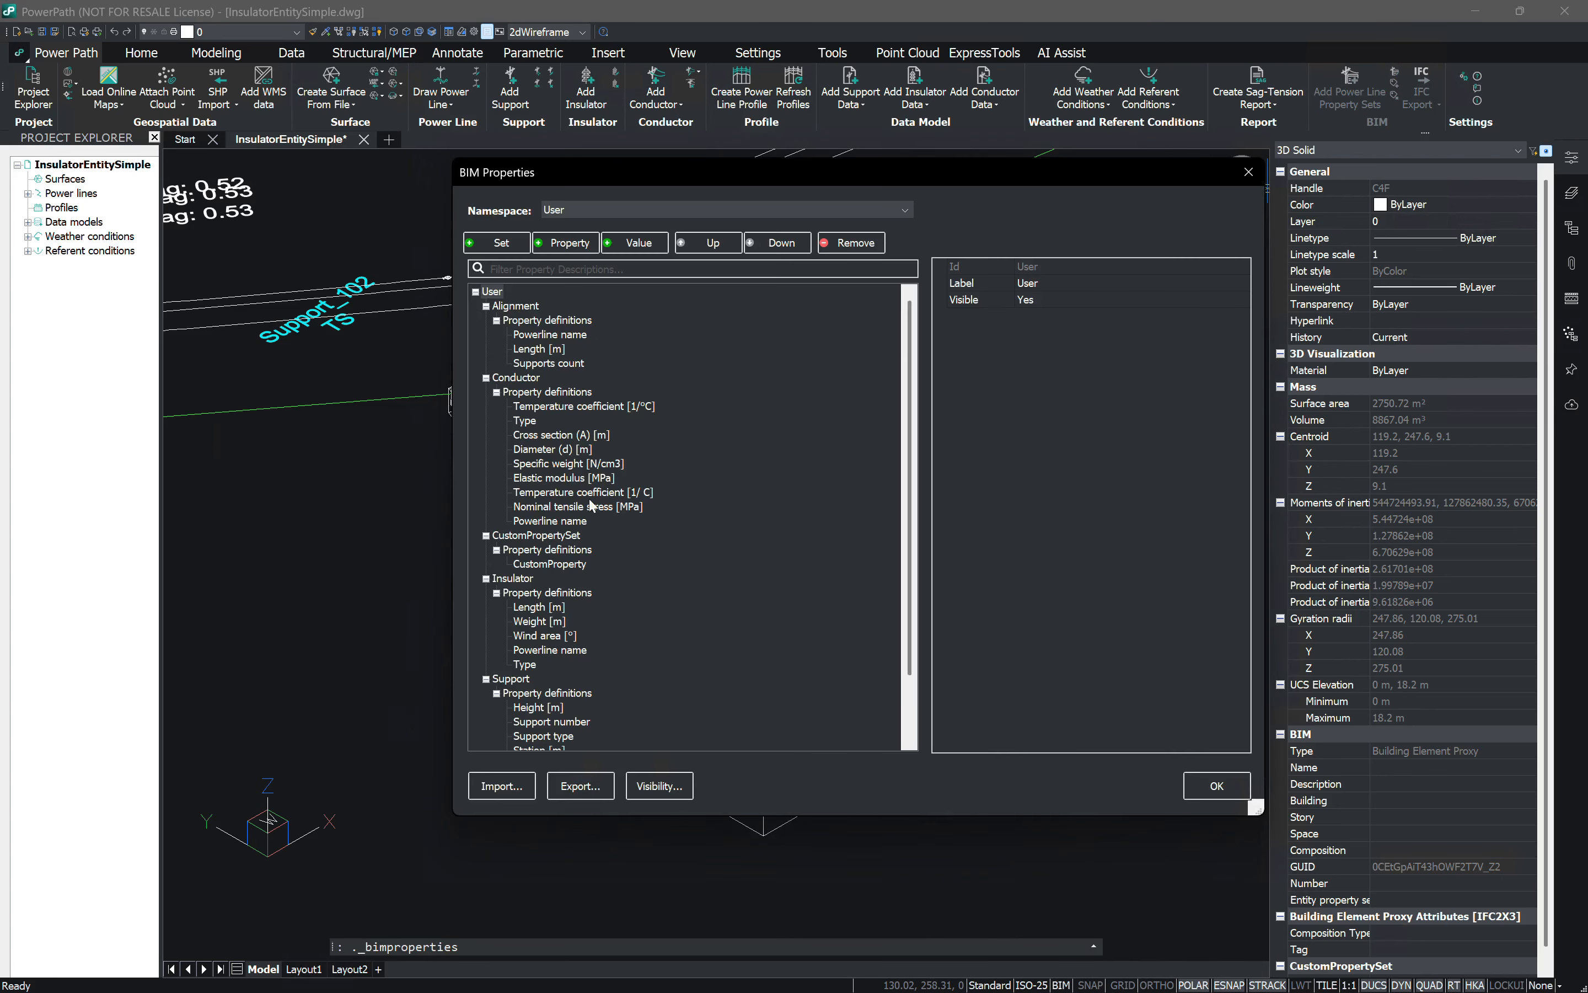
pyautogui.click(555, 535)
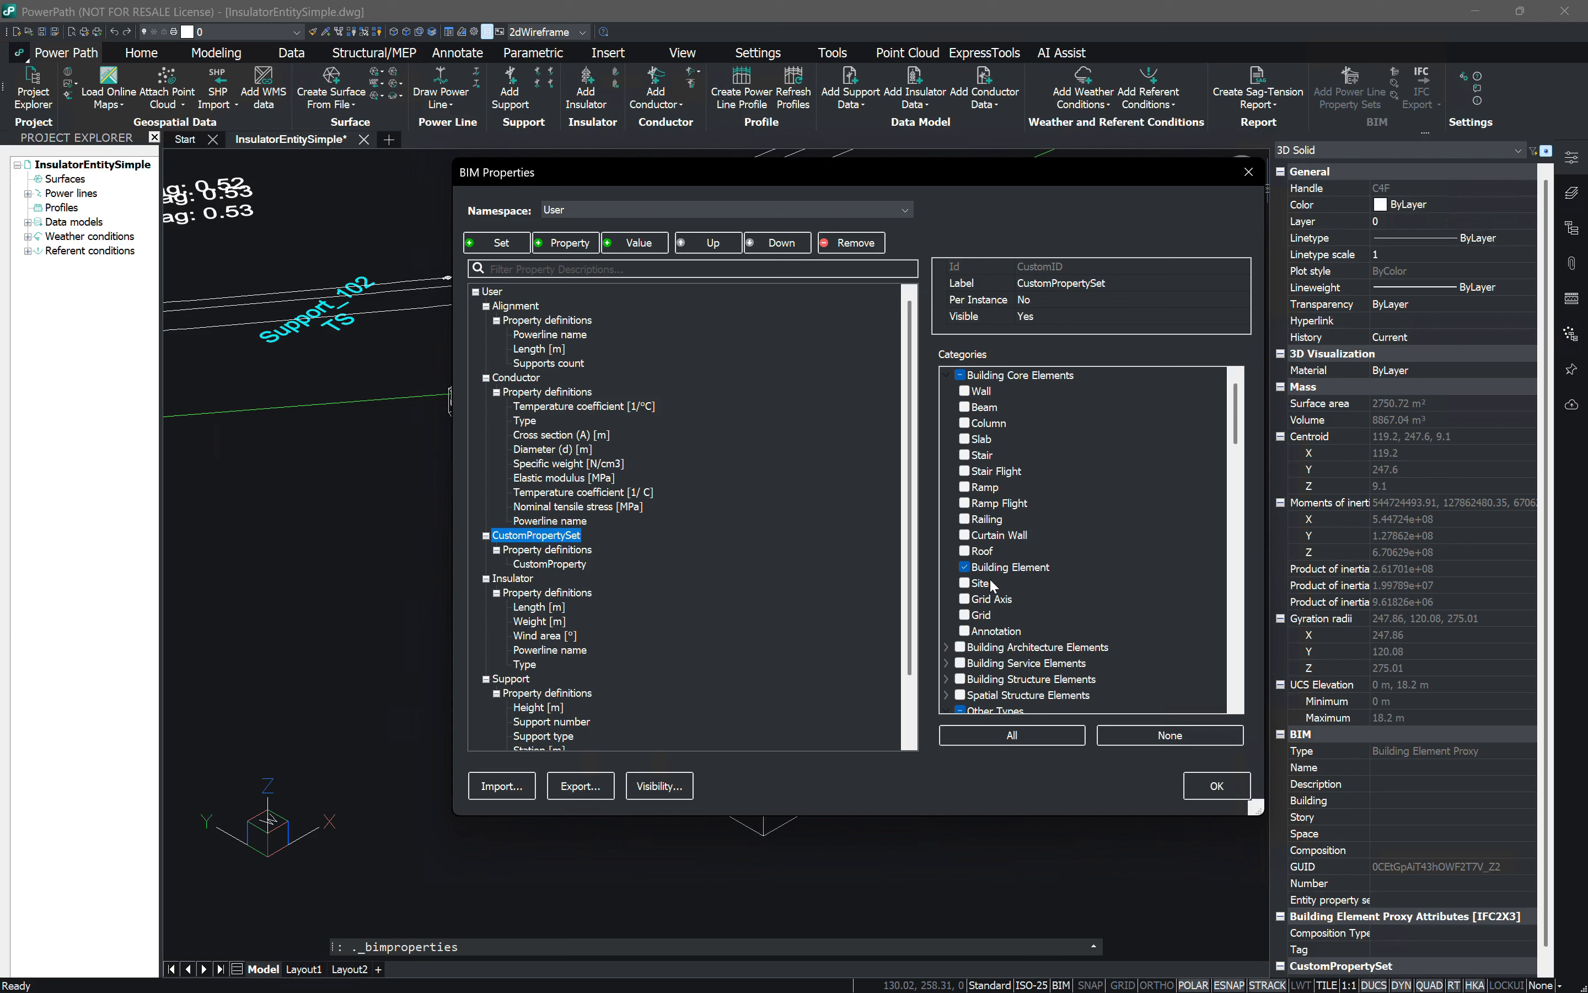
pyautogui.scroll(-2, 1017, 569)
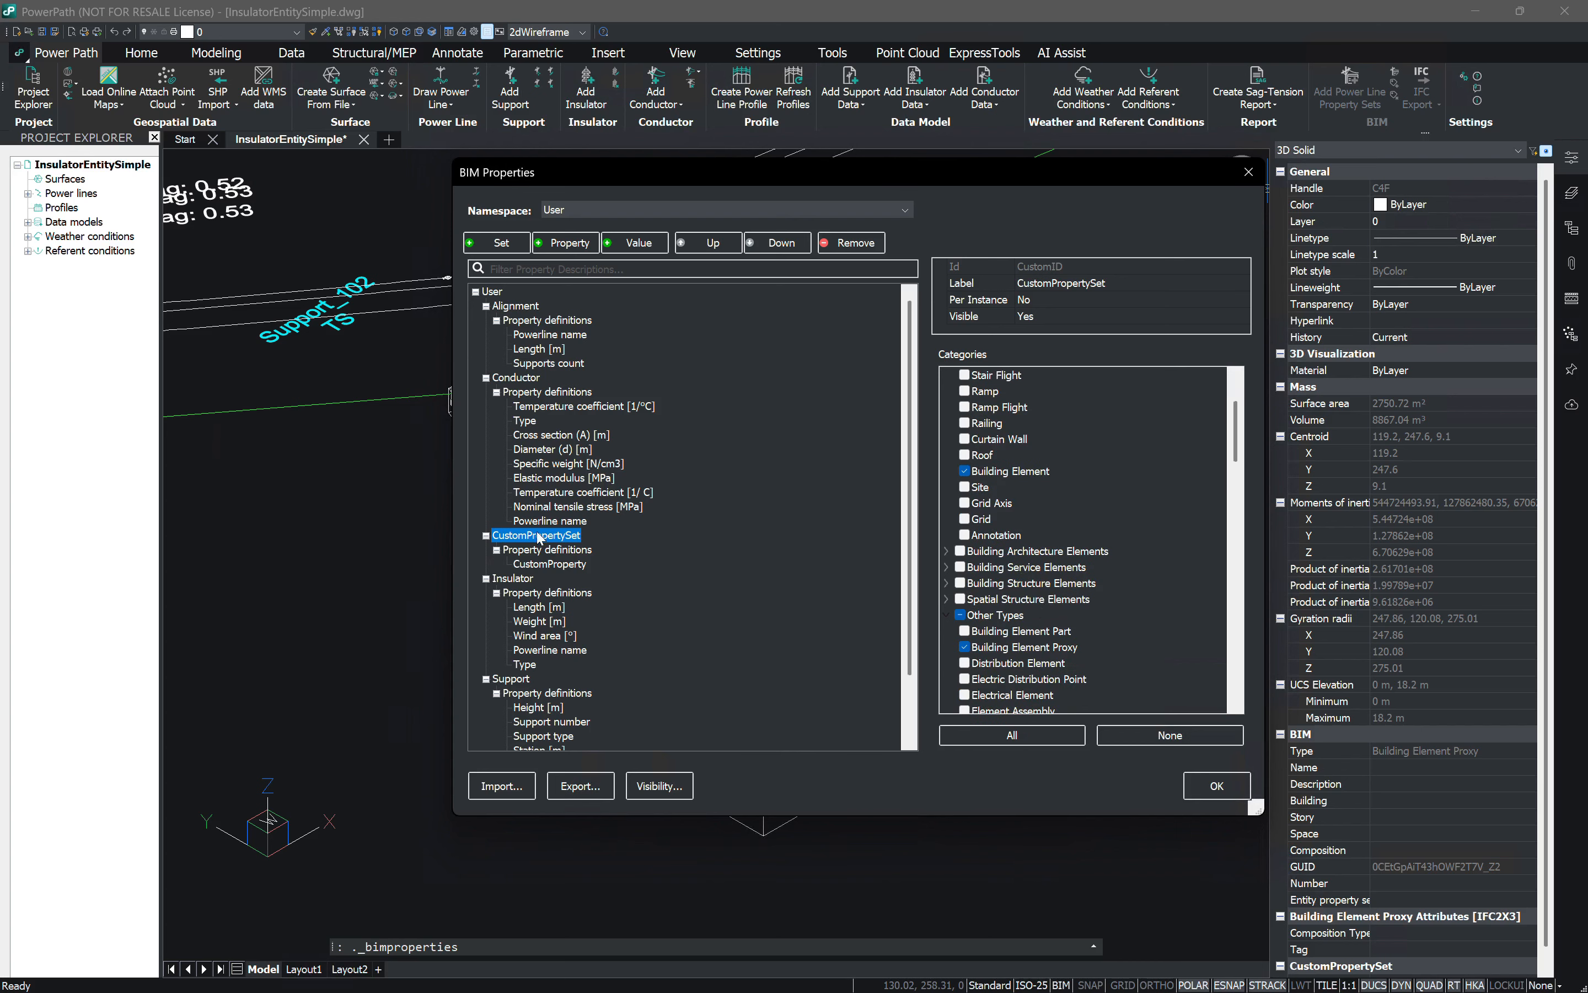
pyautogui.click(1204, 787)
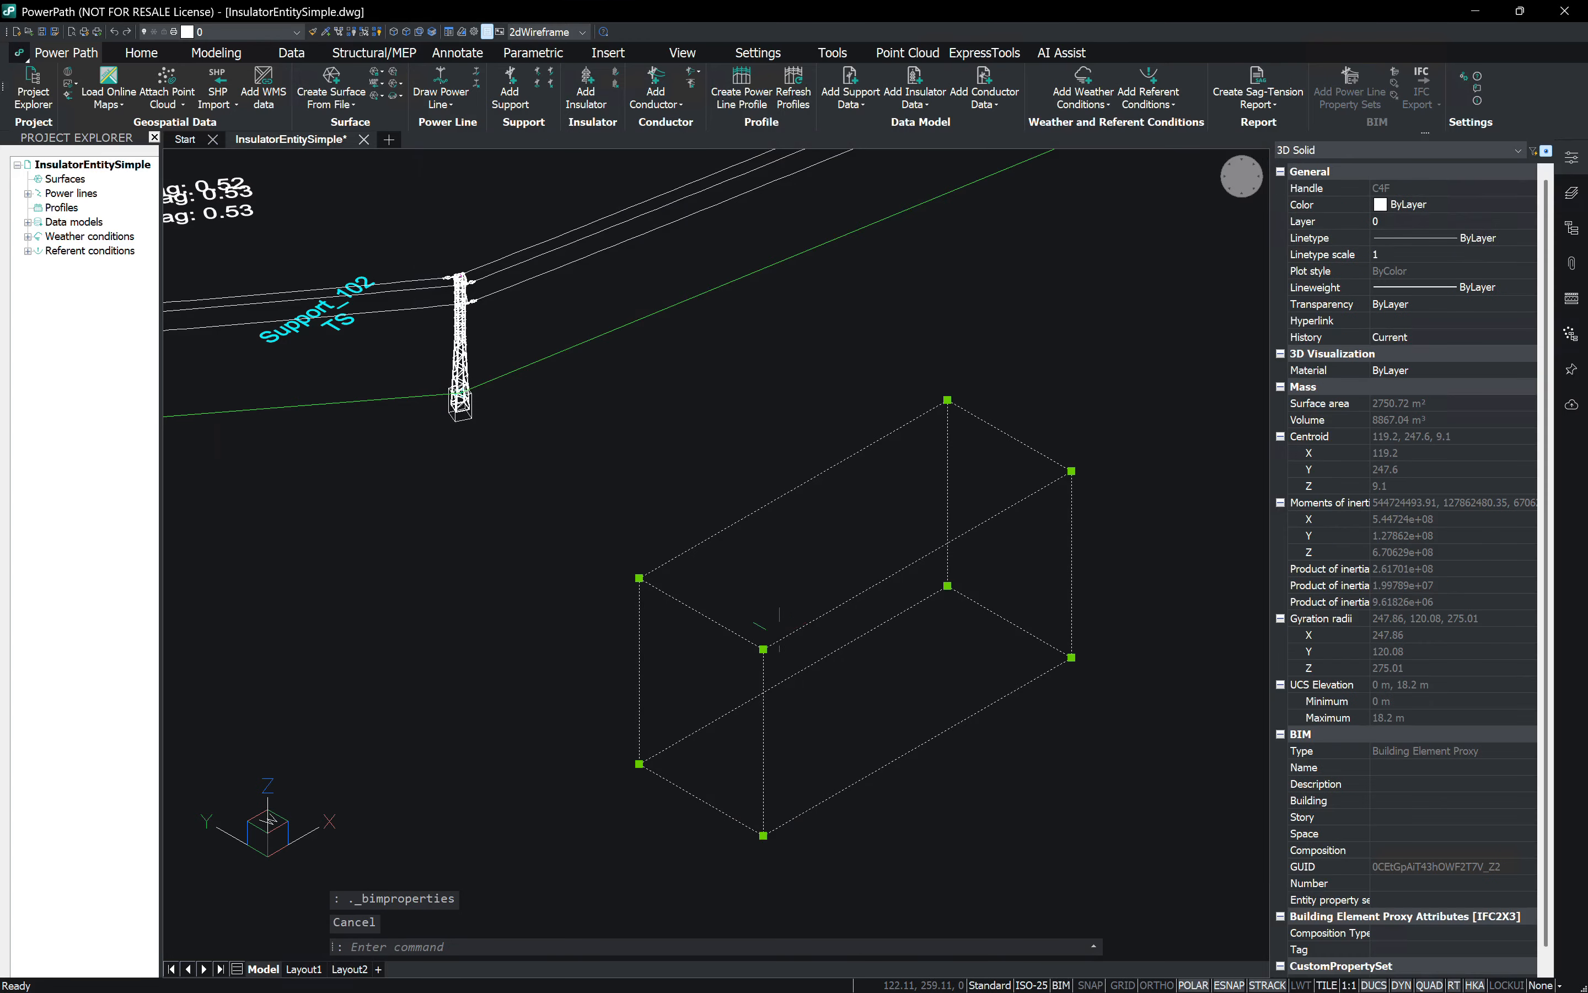
# Step: Examine CustomPropertySet on the box solid, the Support_102 tower and the conductor catenary
pyautogui.scroll(-1, 1444, 820)
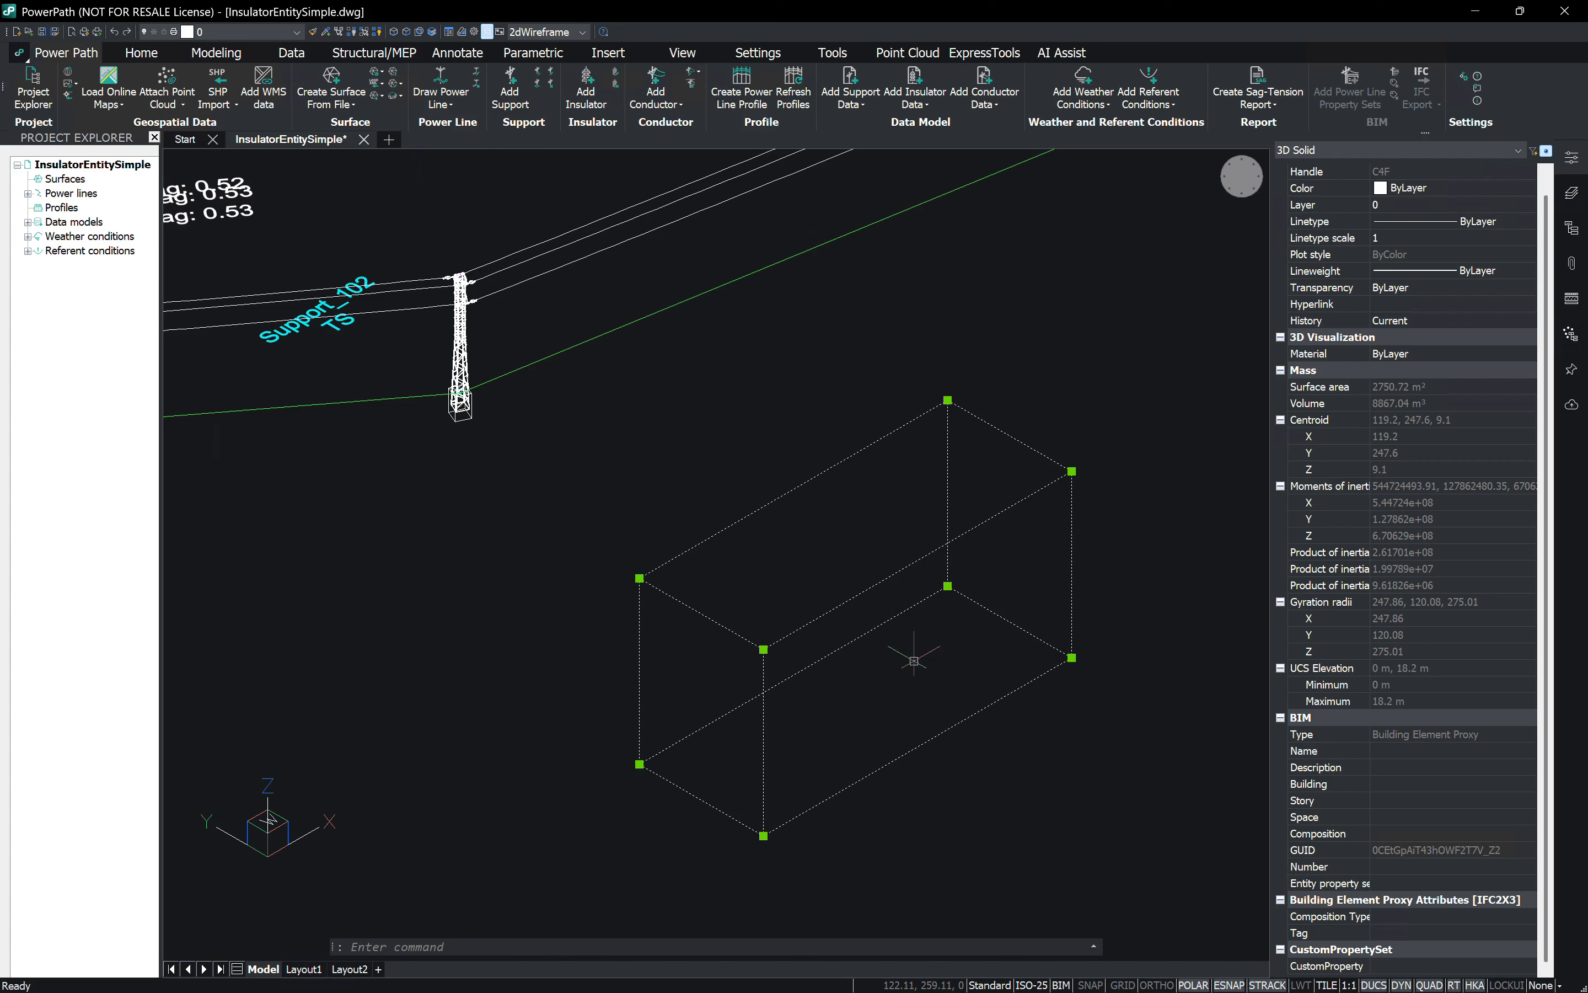
pyautogui.click(672, 447)
pyautogui.press('Escape')
pyautogui.click(460, 362)
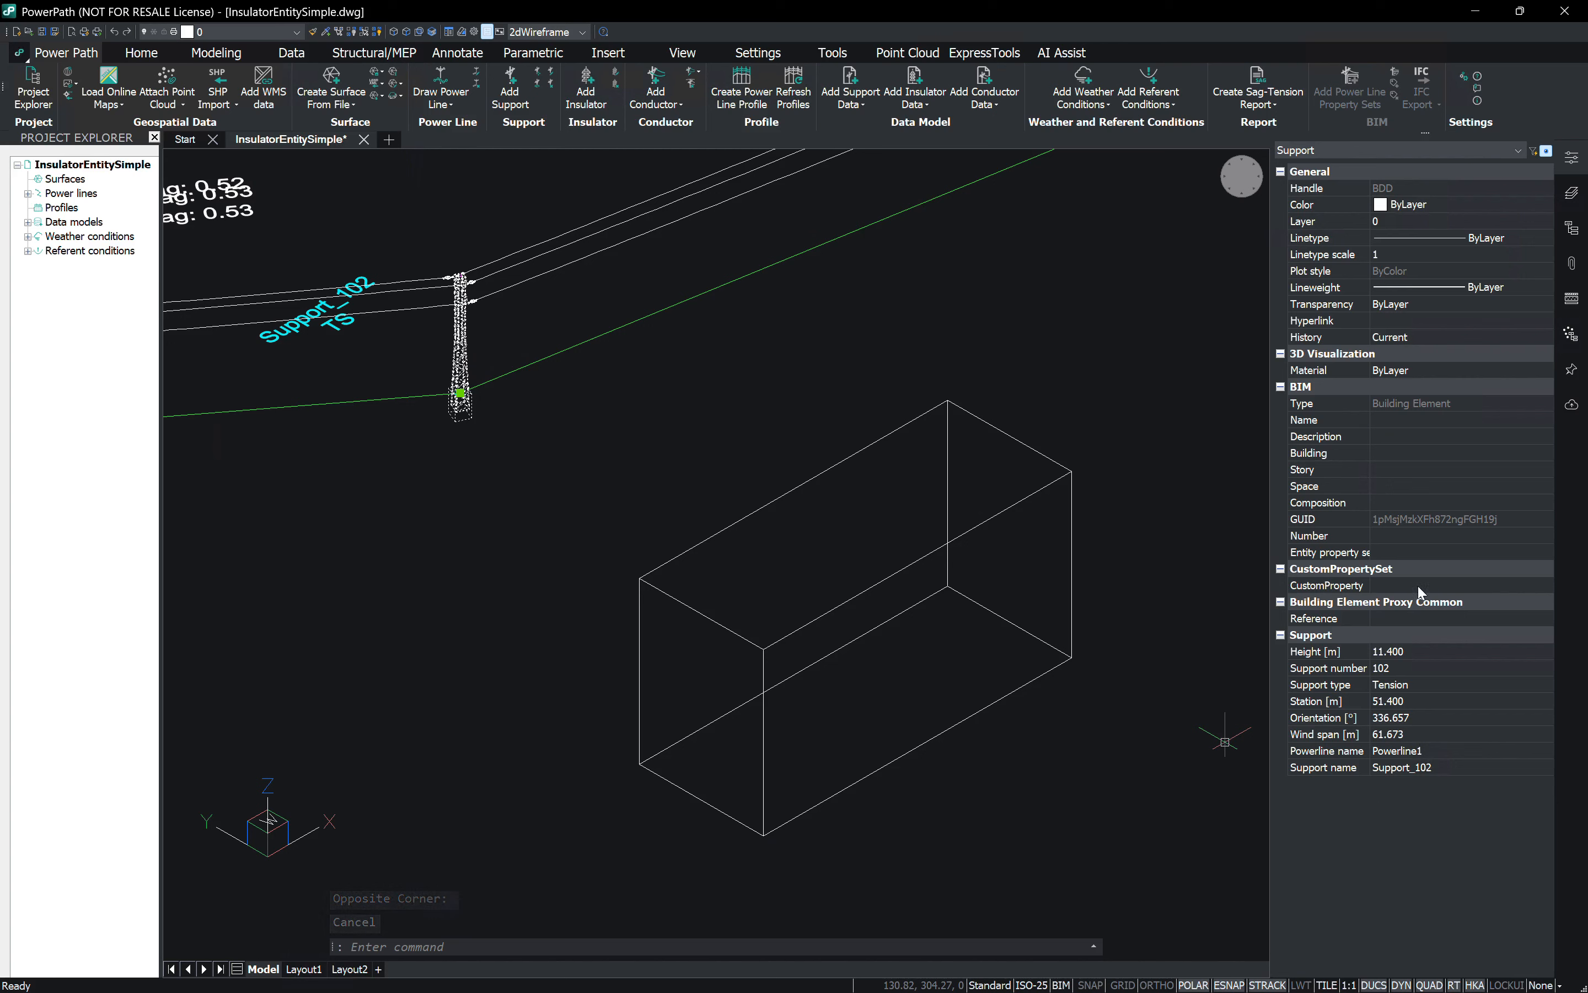
pyautogui.click(935, 348)
pyautogui.press('Escape')
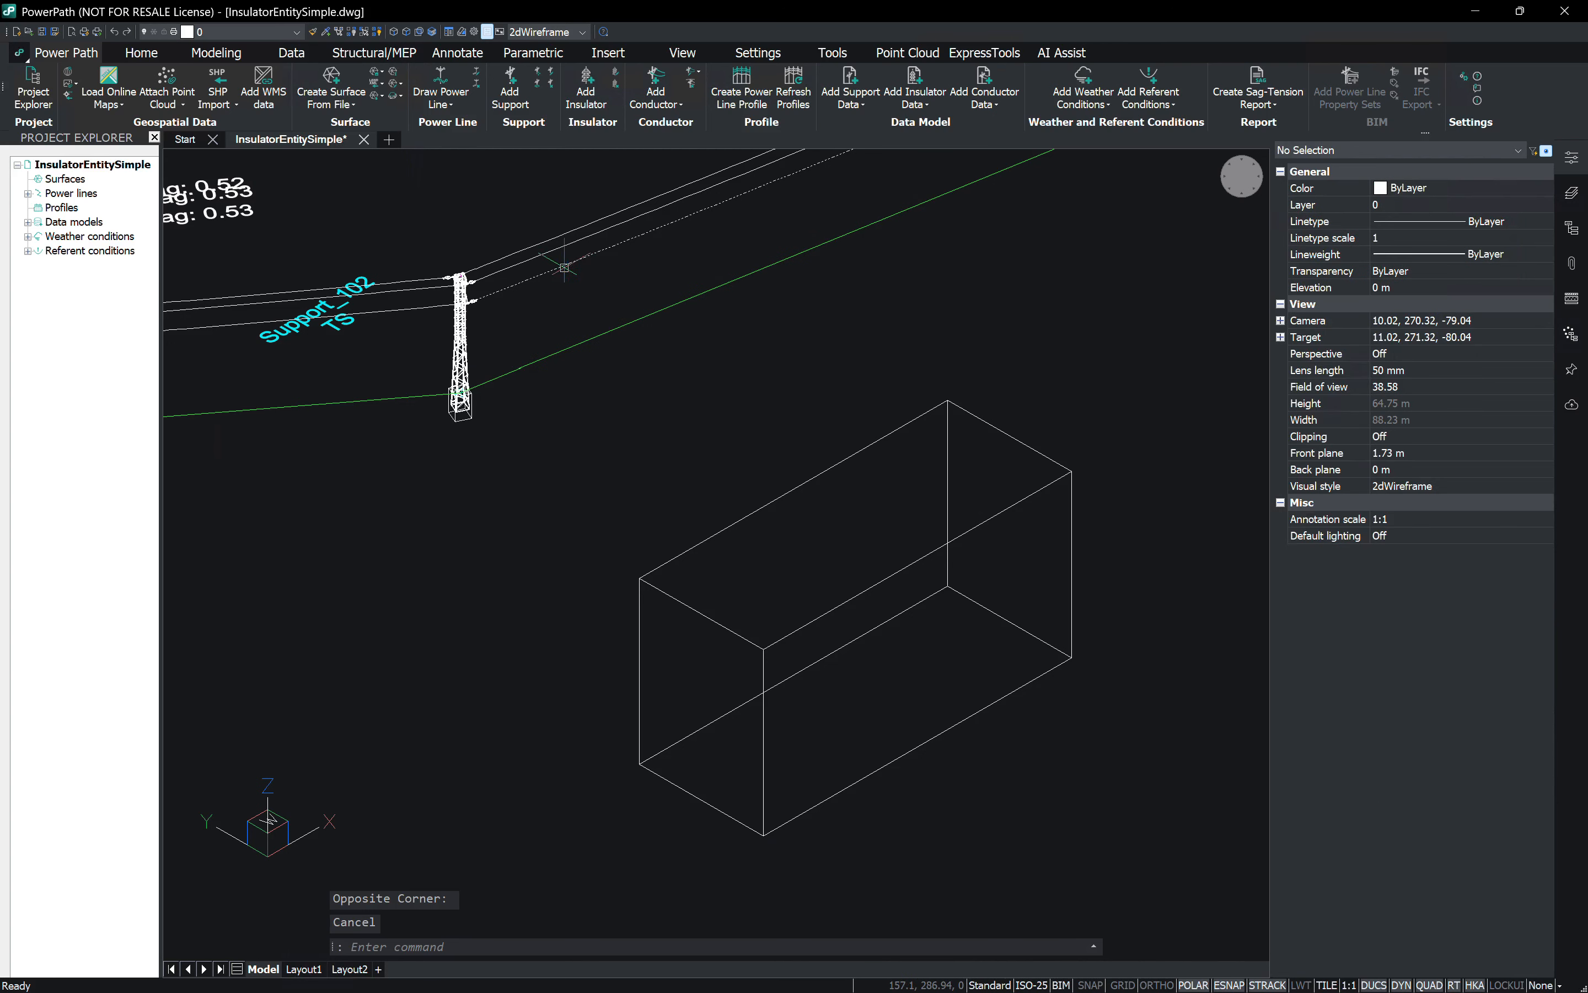
pyautogui.click(563, 265)
pyautogui.click(1036, 373)
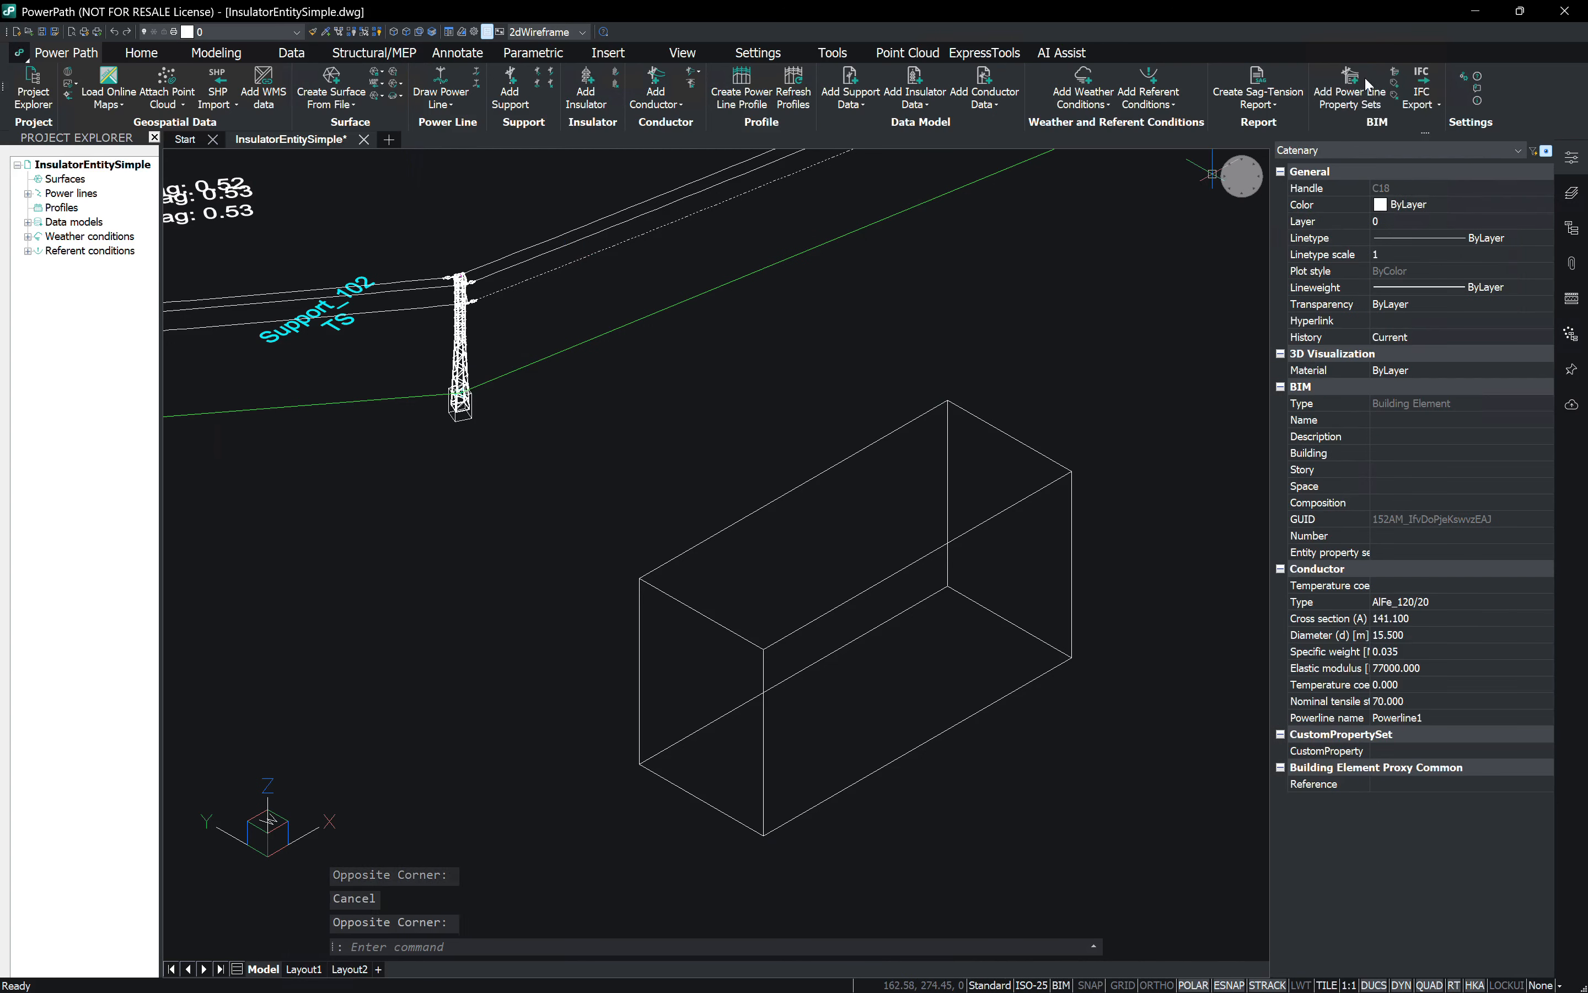
# Step: Reopen the BIM Properties manager and check the Alignment set's Per Instance setting
pyautogui.click(1397, 72)
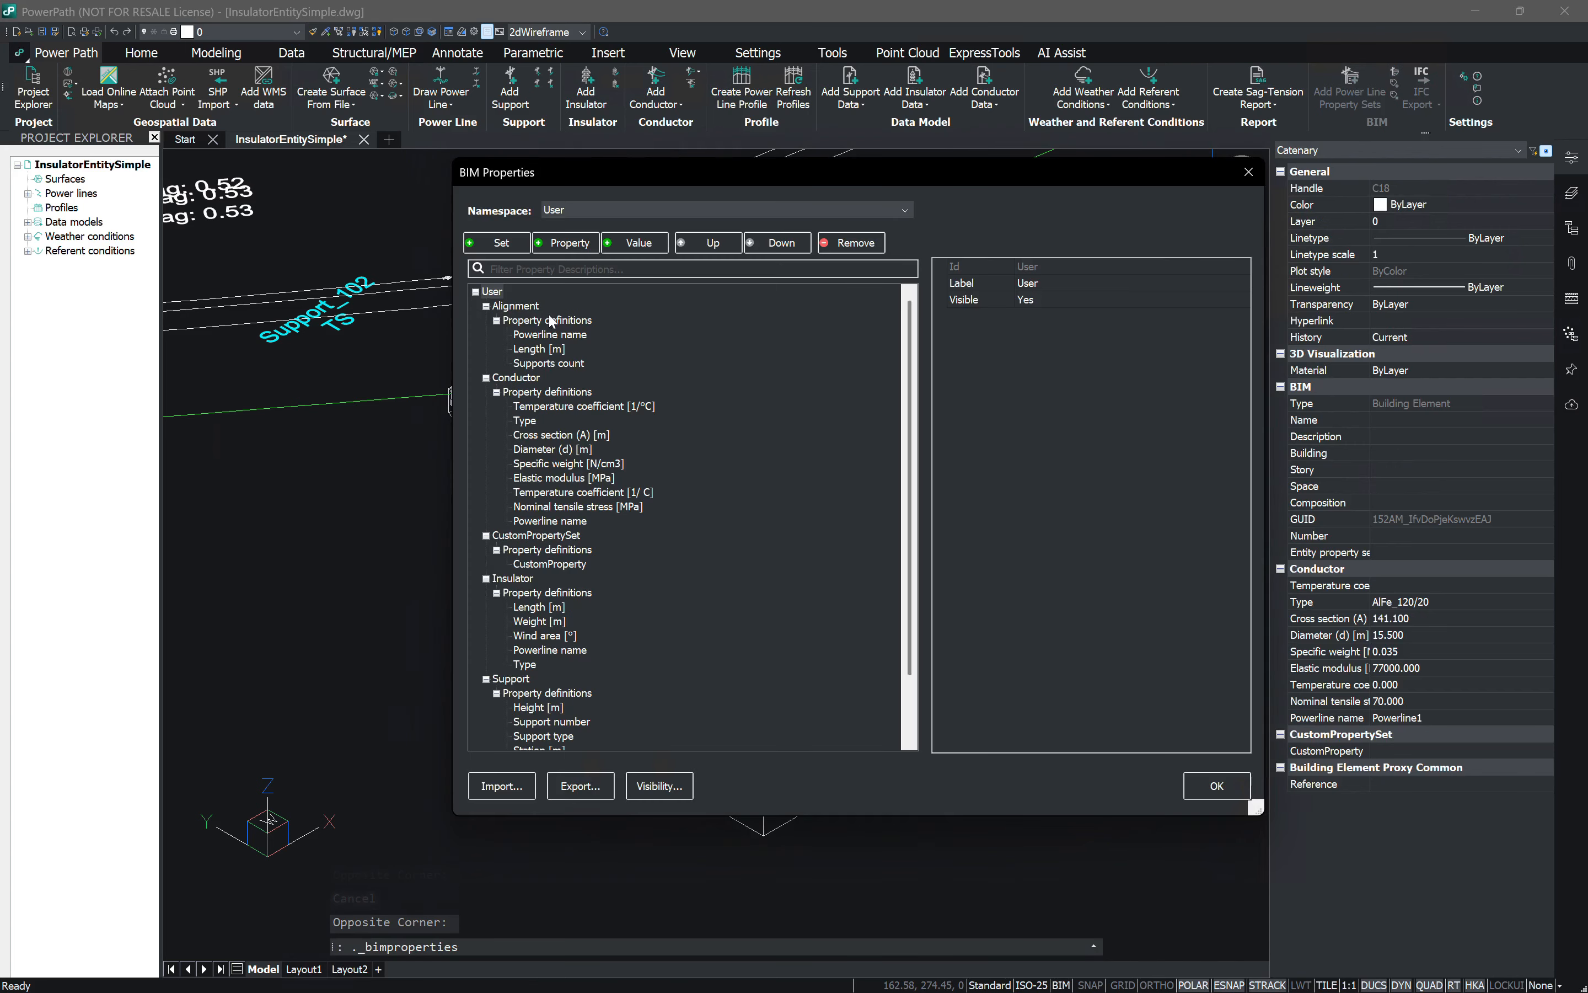
pyautogui.click(516, 306)
pyautogui.click(518, 320)
pyautogui.click(517, 307)
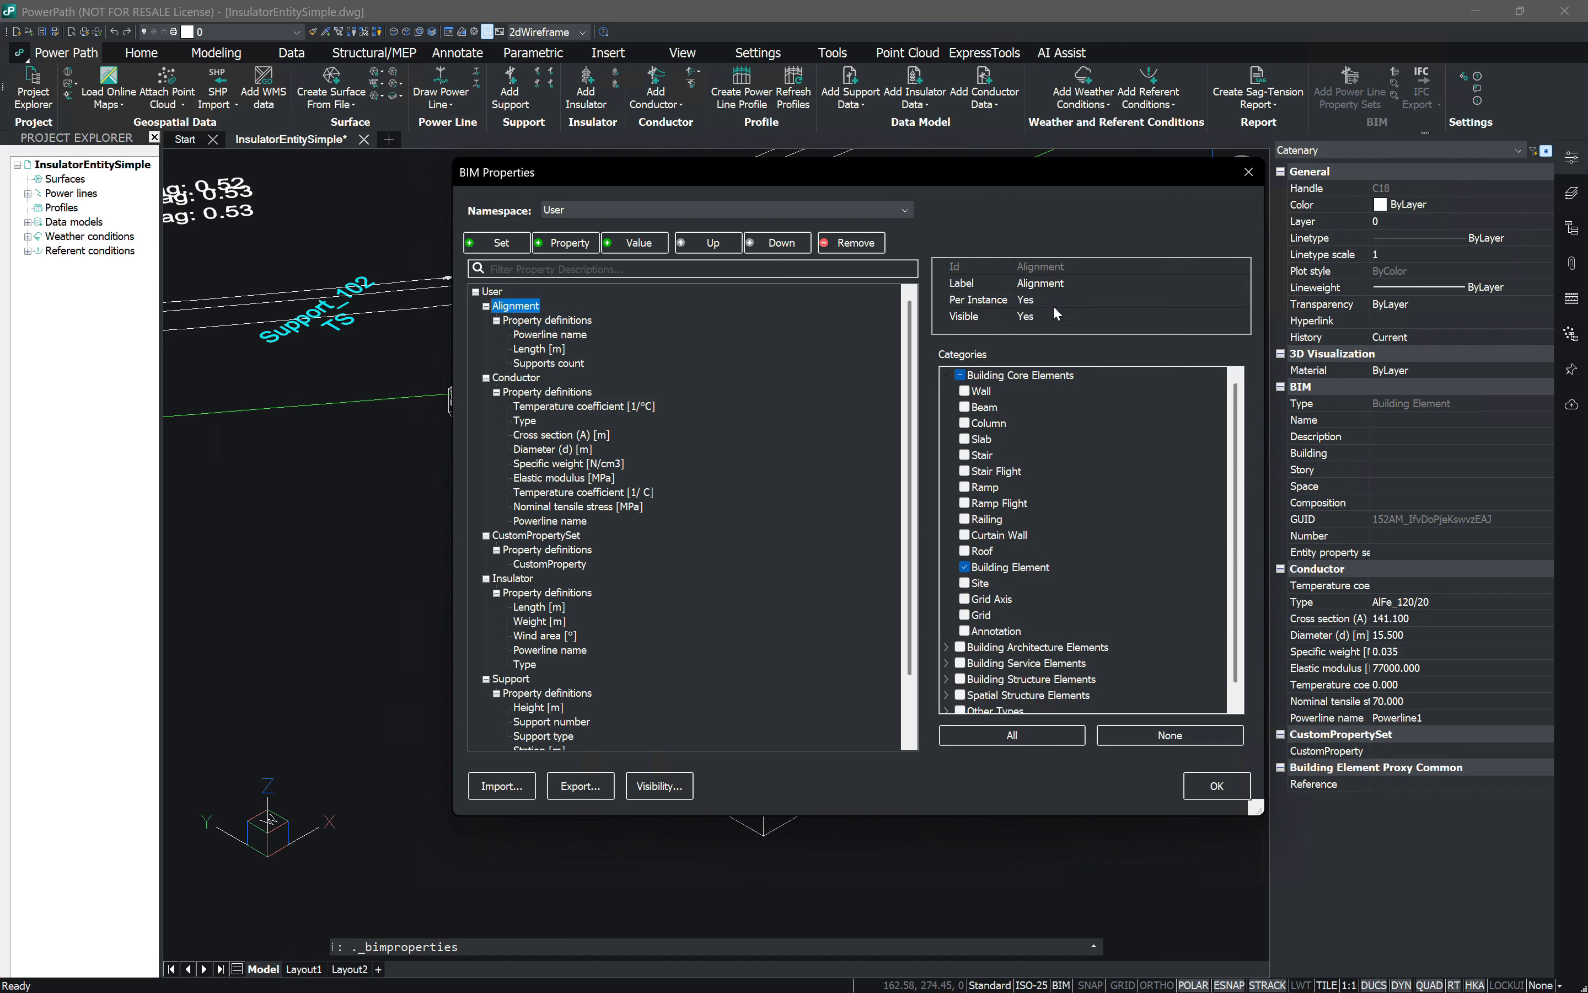
# Step: Set Per Instance to Yes for CustomPropertySet, apply the change and clear the selection
pyautogui.click(518, 535)
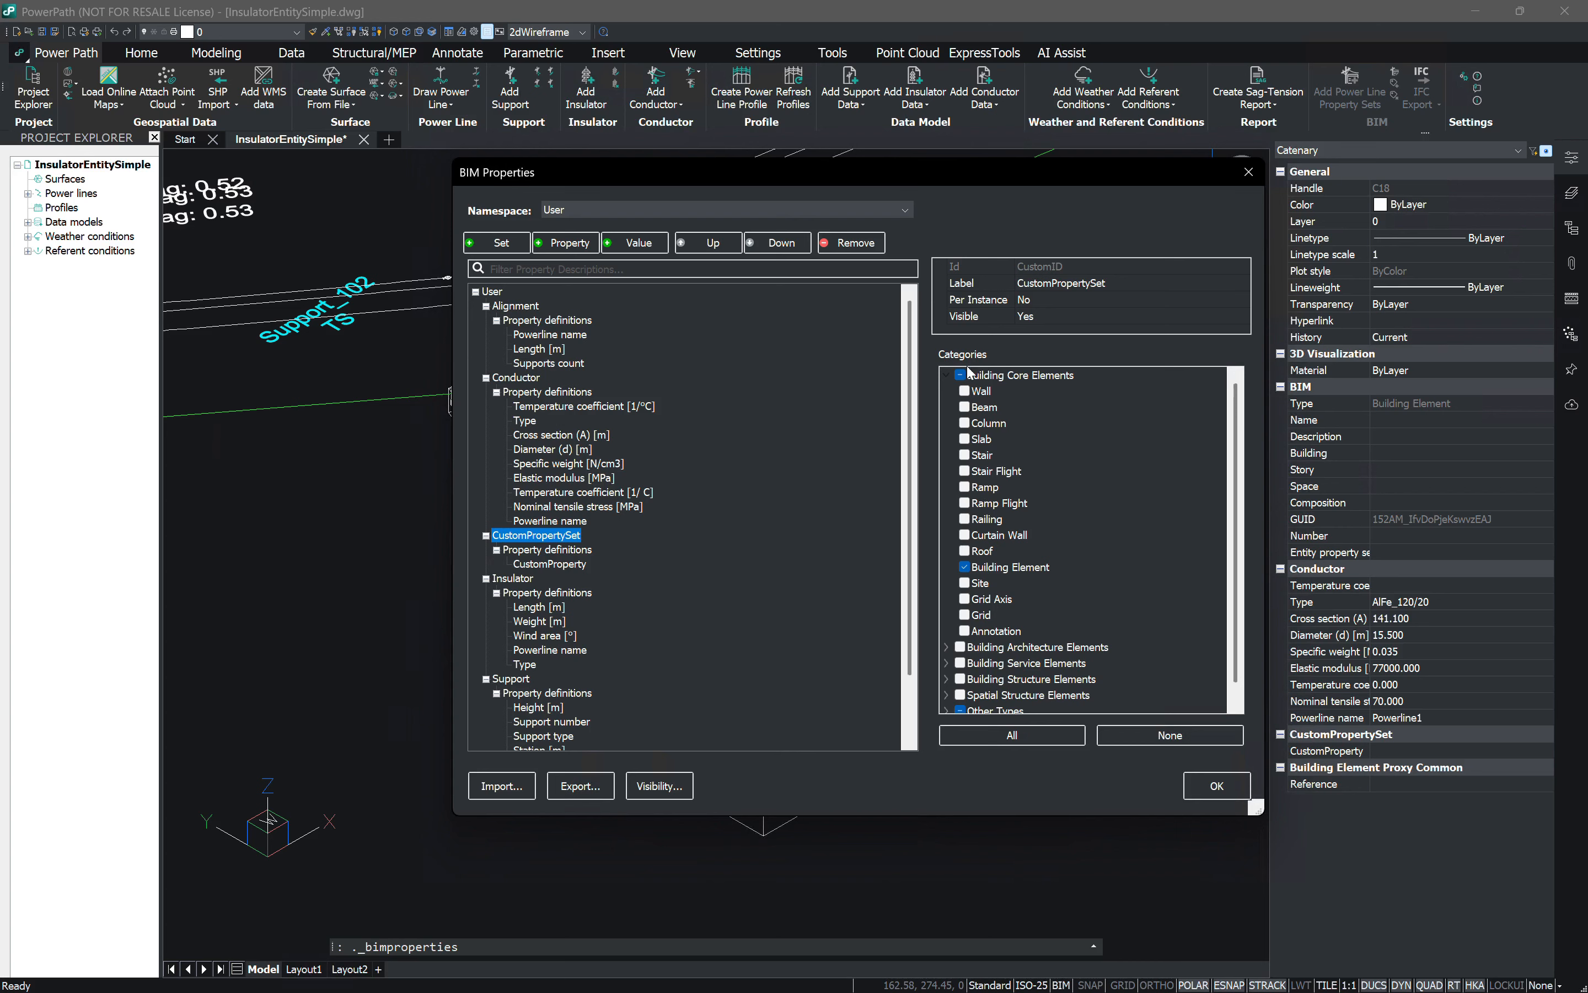
pyautogui.click(505, 540)
pyautogui.click(1030, 300)
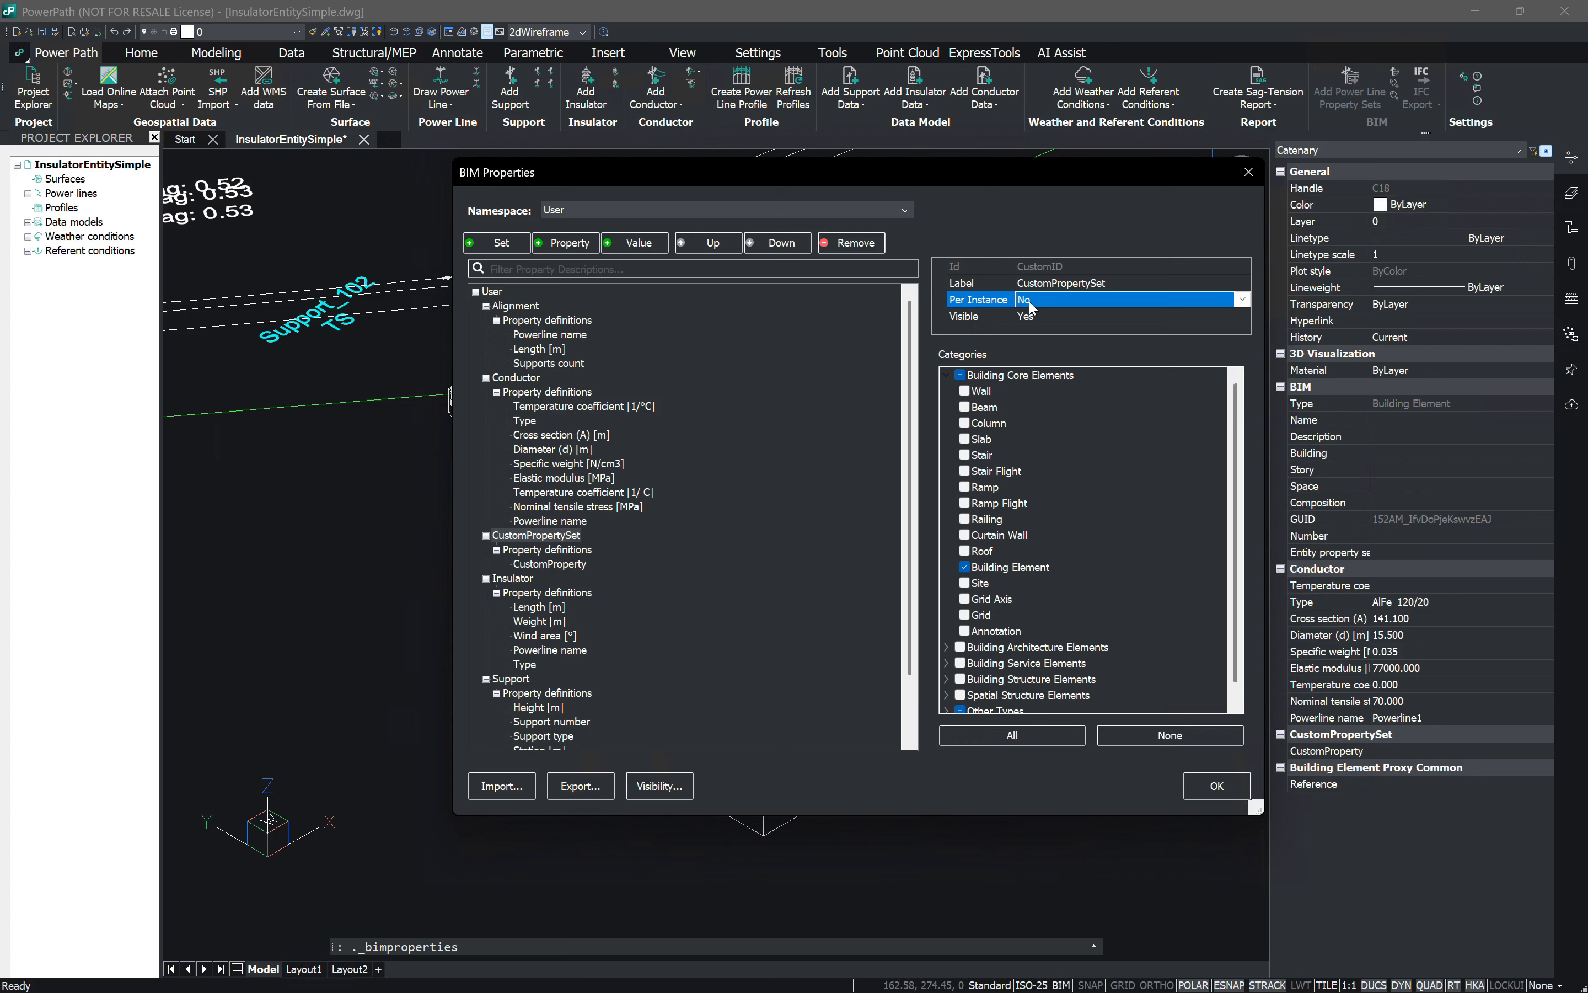
pyautogui.click(1230, 303)
pyautogui.click(1056, 325)
pyautogui.click(1216, 785)
pyautogui.click(1160, 415)
pyautogui.press('Escape')
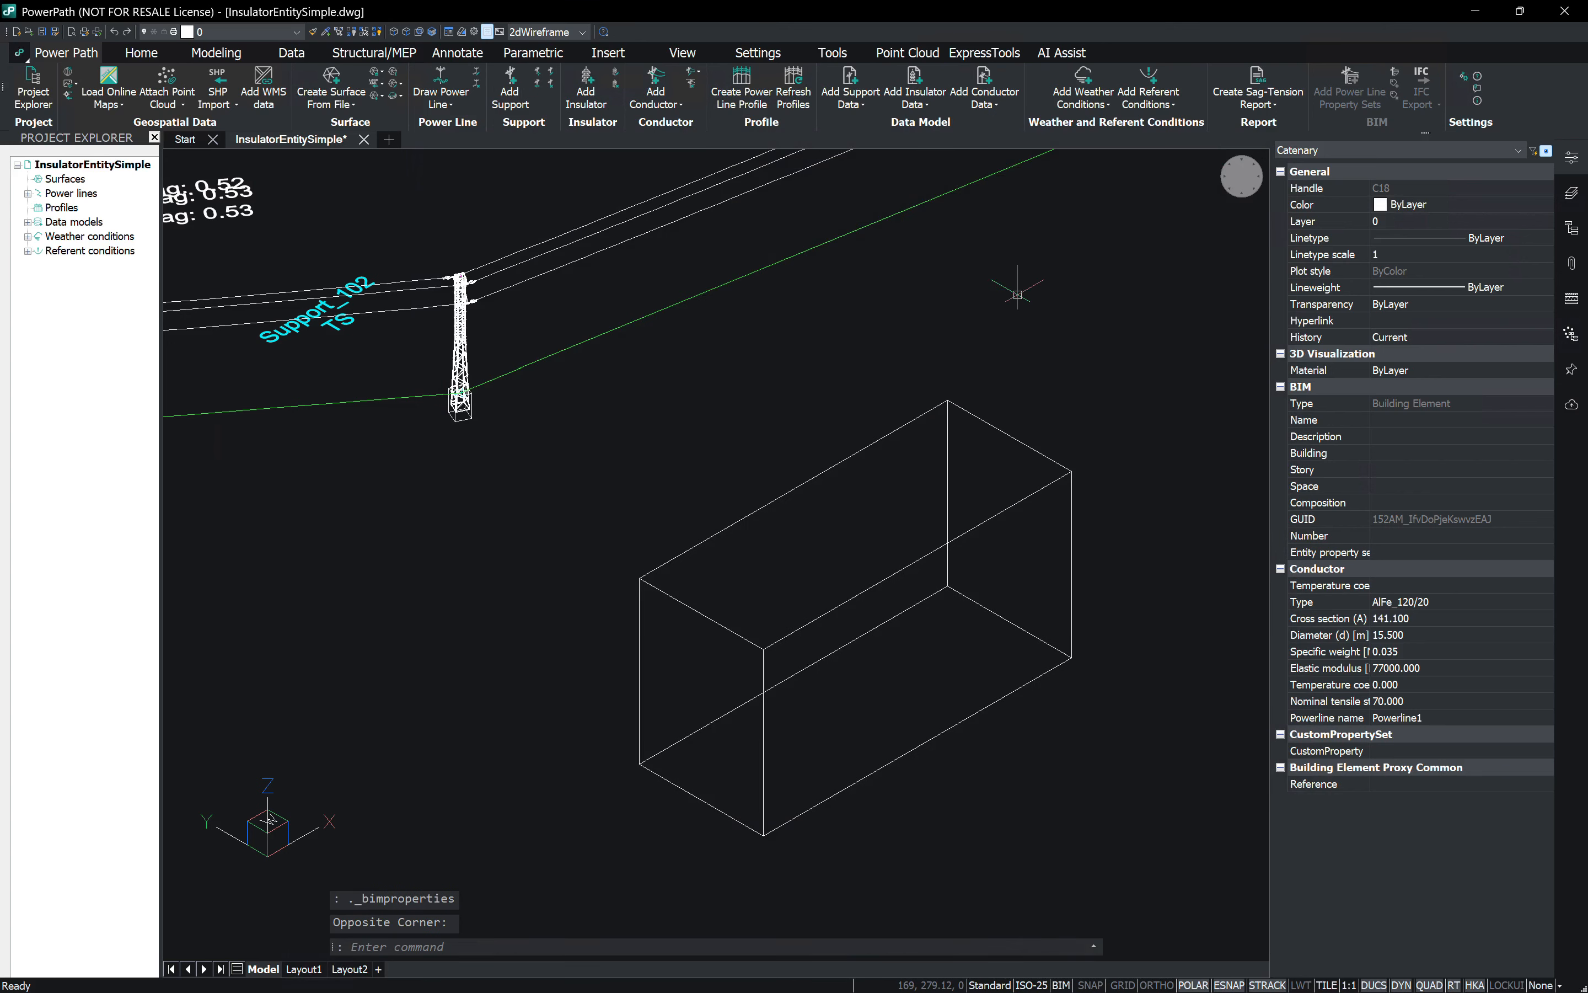
# Step: Inspect the box solid's BIM properties to see whether CustomPropertySet is still listed
pyautogui.click(850, 440)
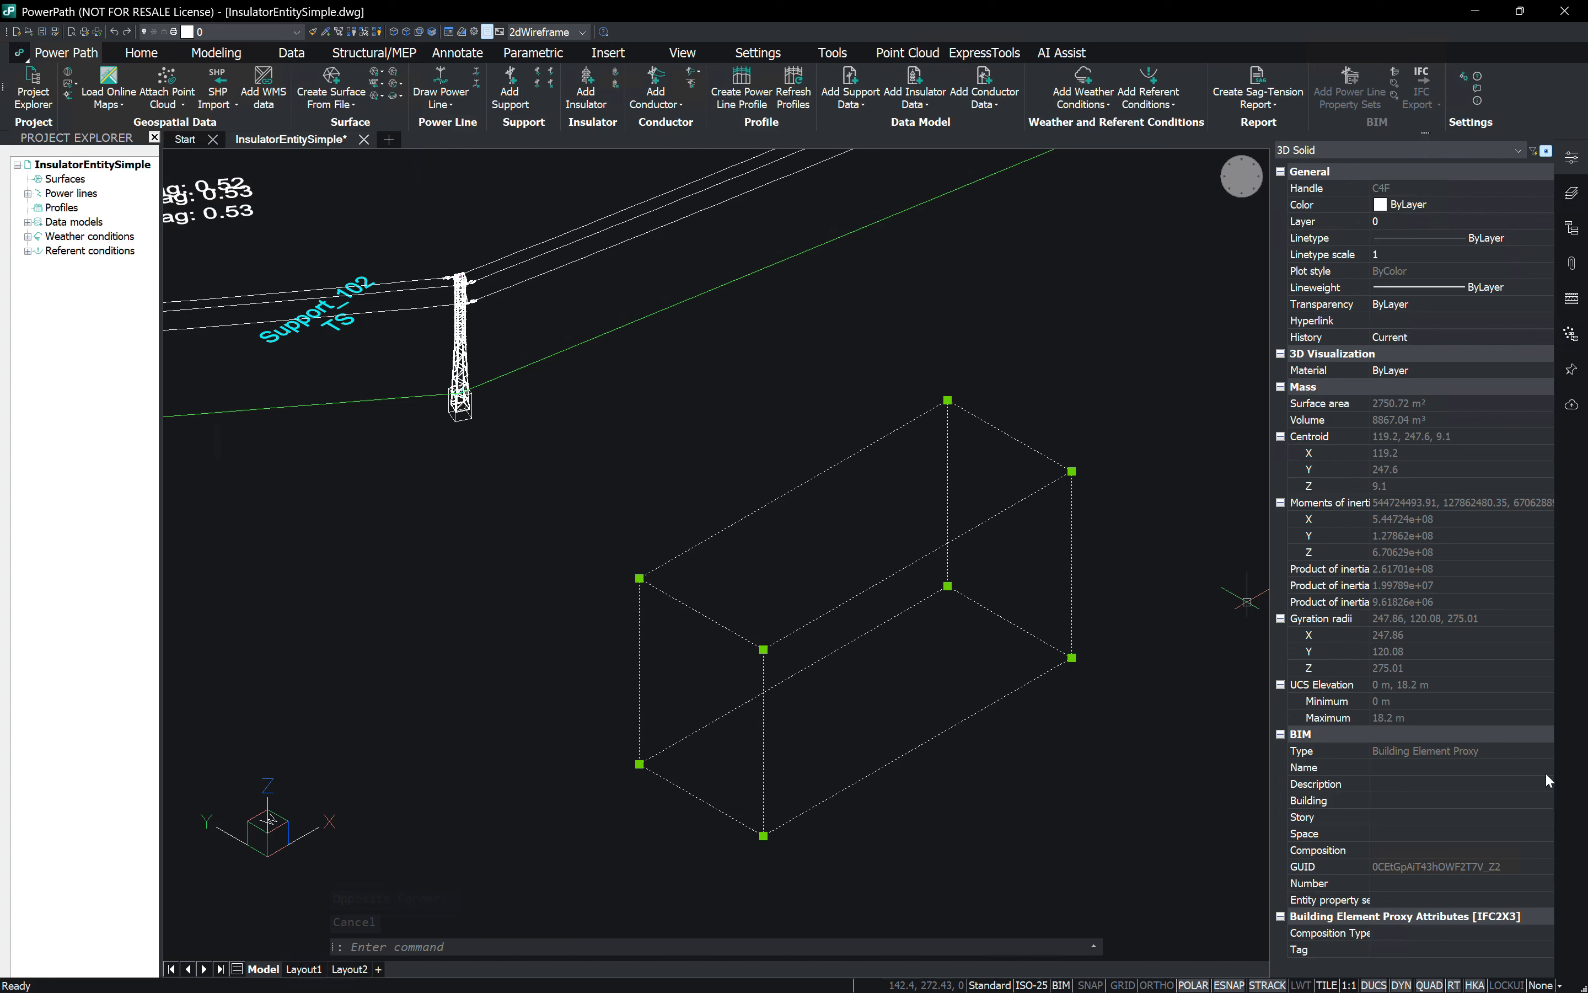
pyautogui.click(1050, 804)
pyautogui.press('Escape')
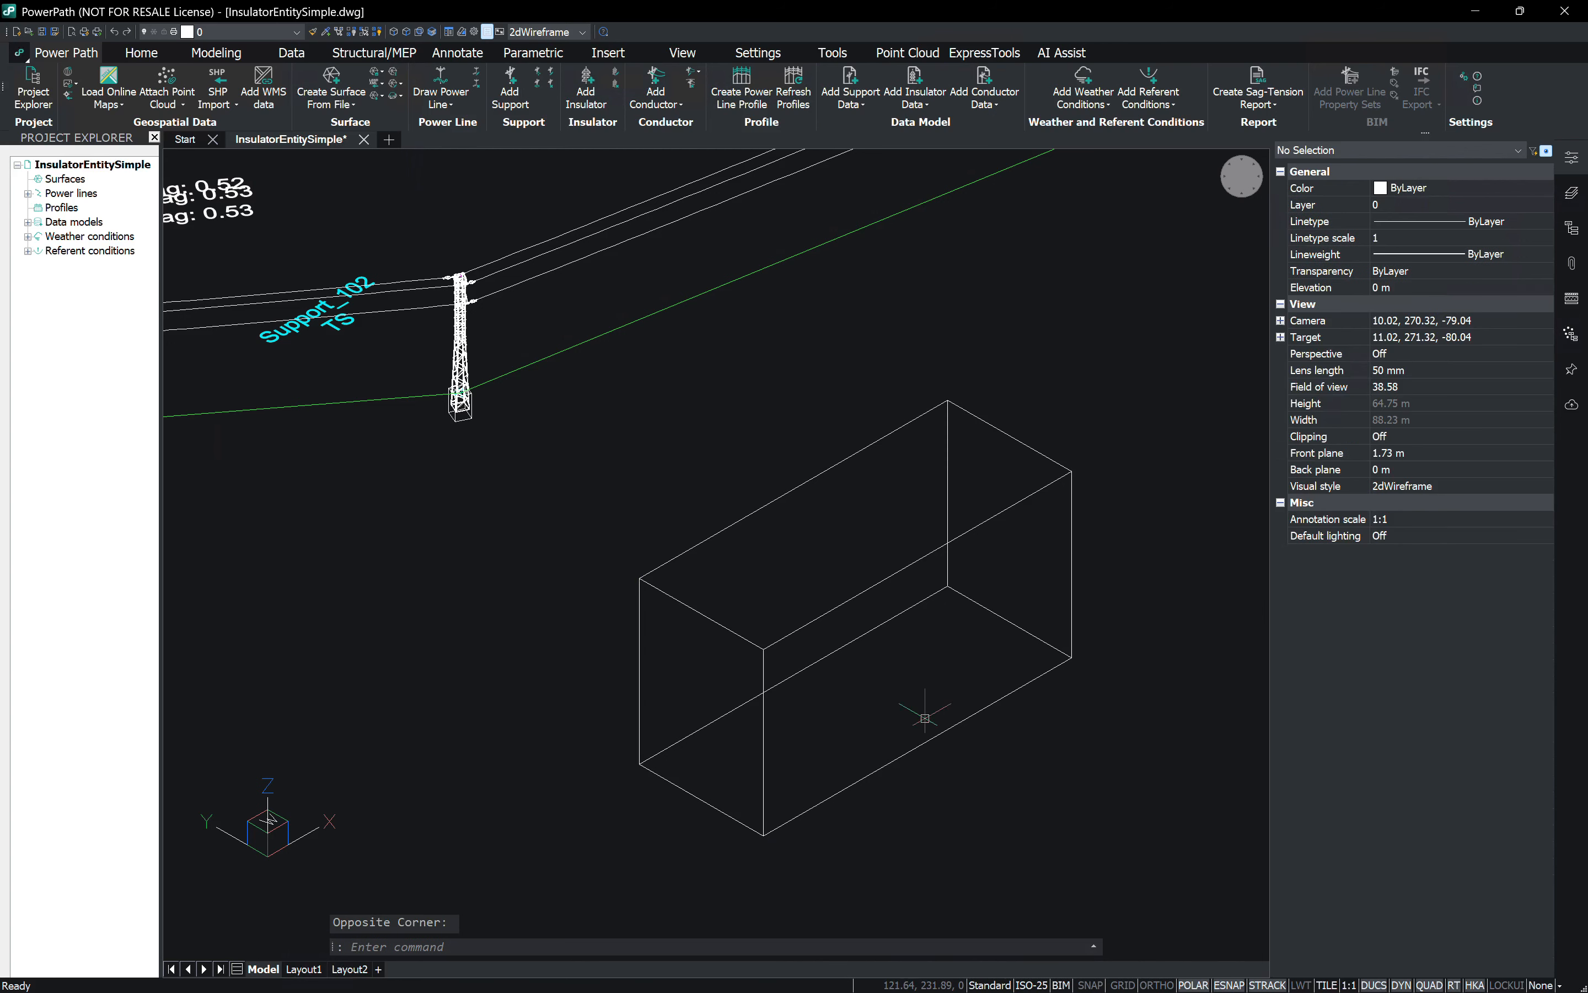
pyautogui.click(820, 605)
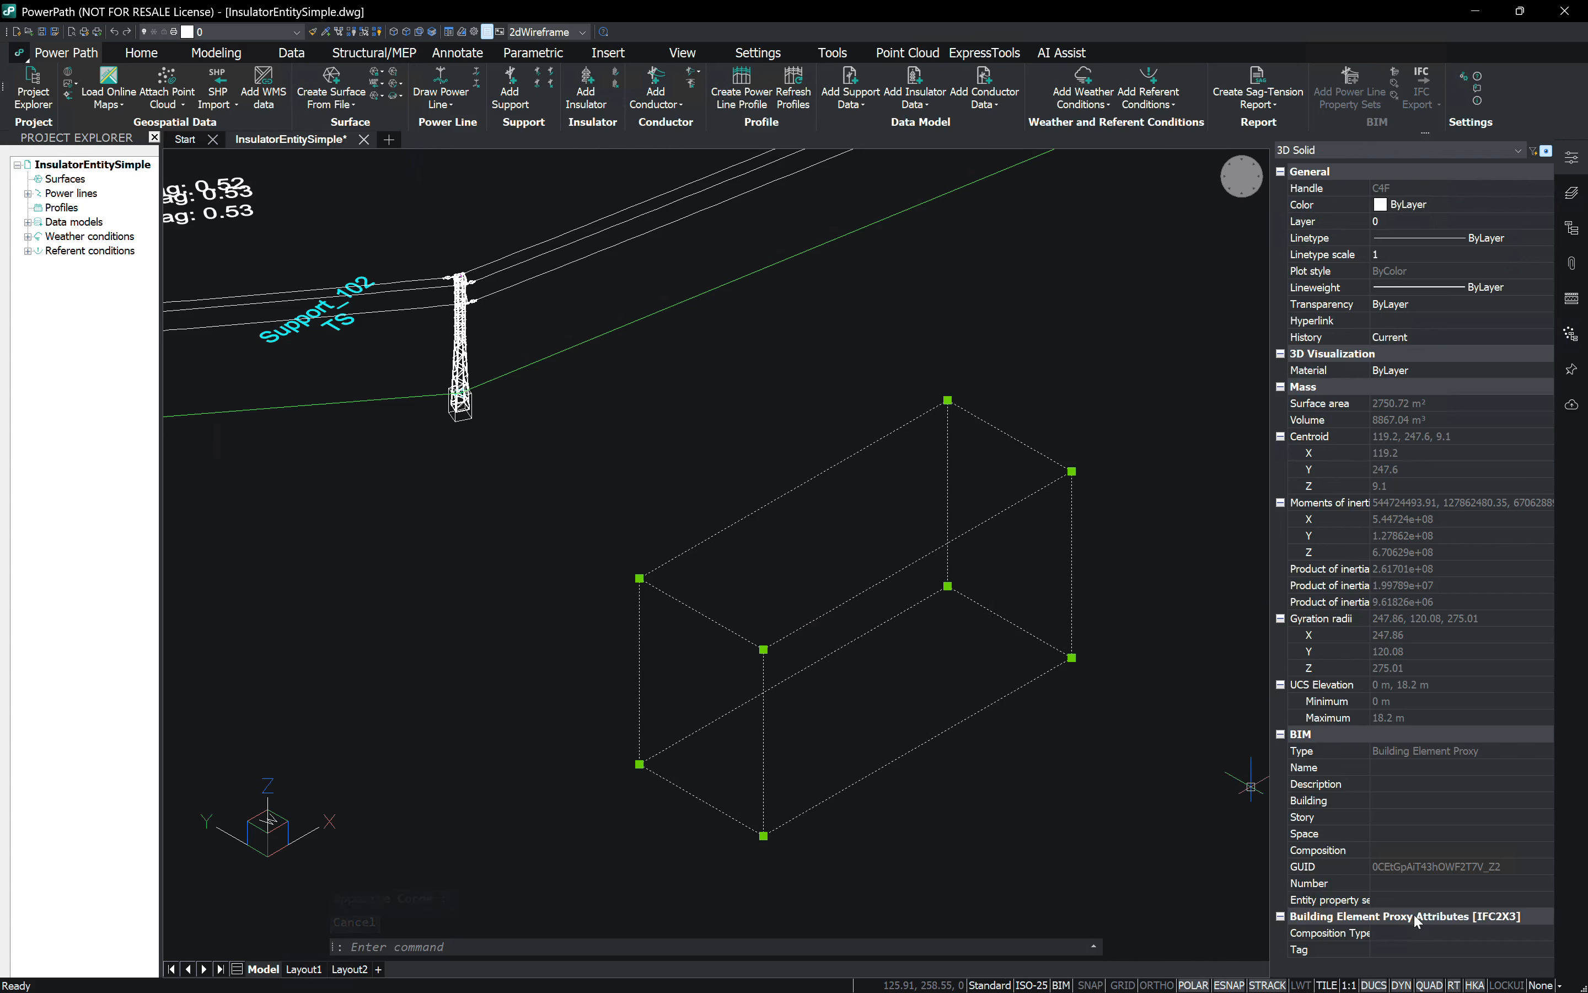
pyautogui.click(1007, 816)
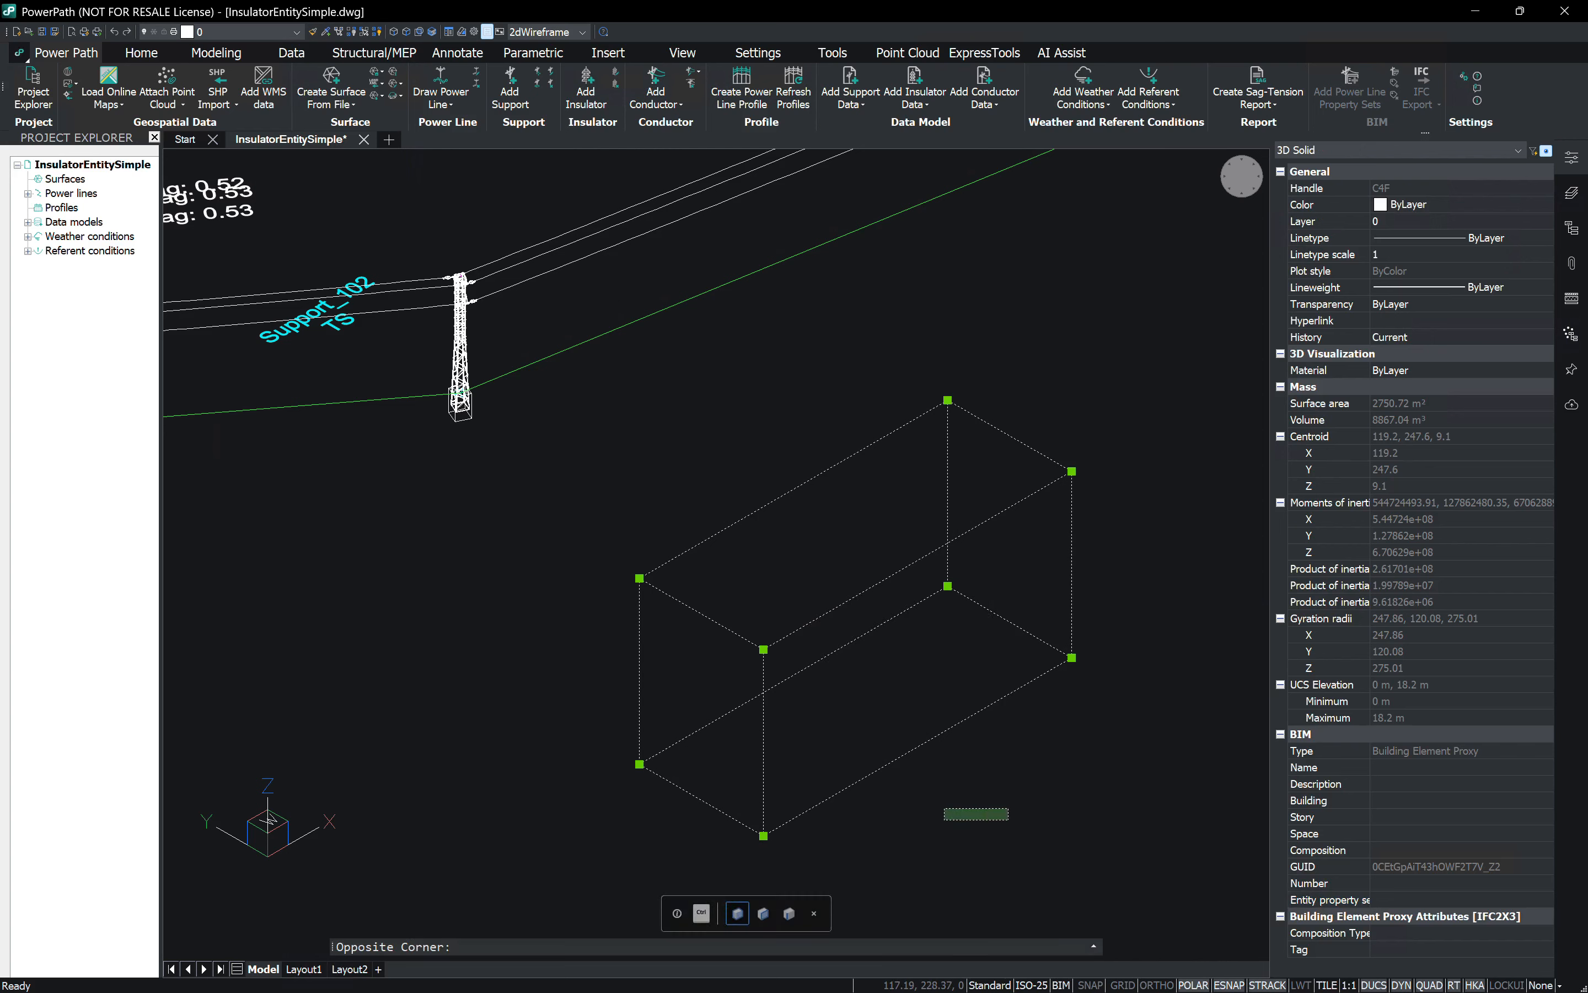
pyautogui.press('Escape')
# Step: Enable the per-instance CustomPropertySet for the box solid through its entity property sets
pyautogui.click(828, 627)
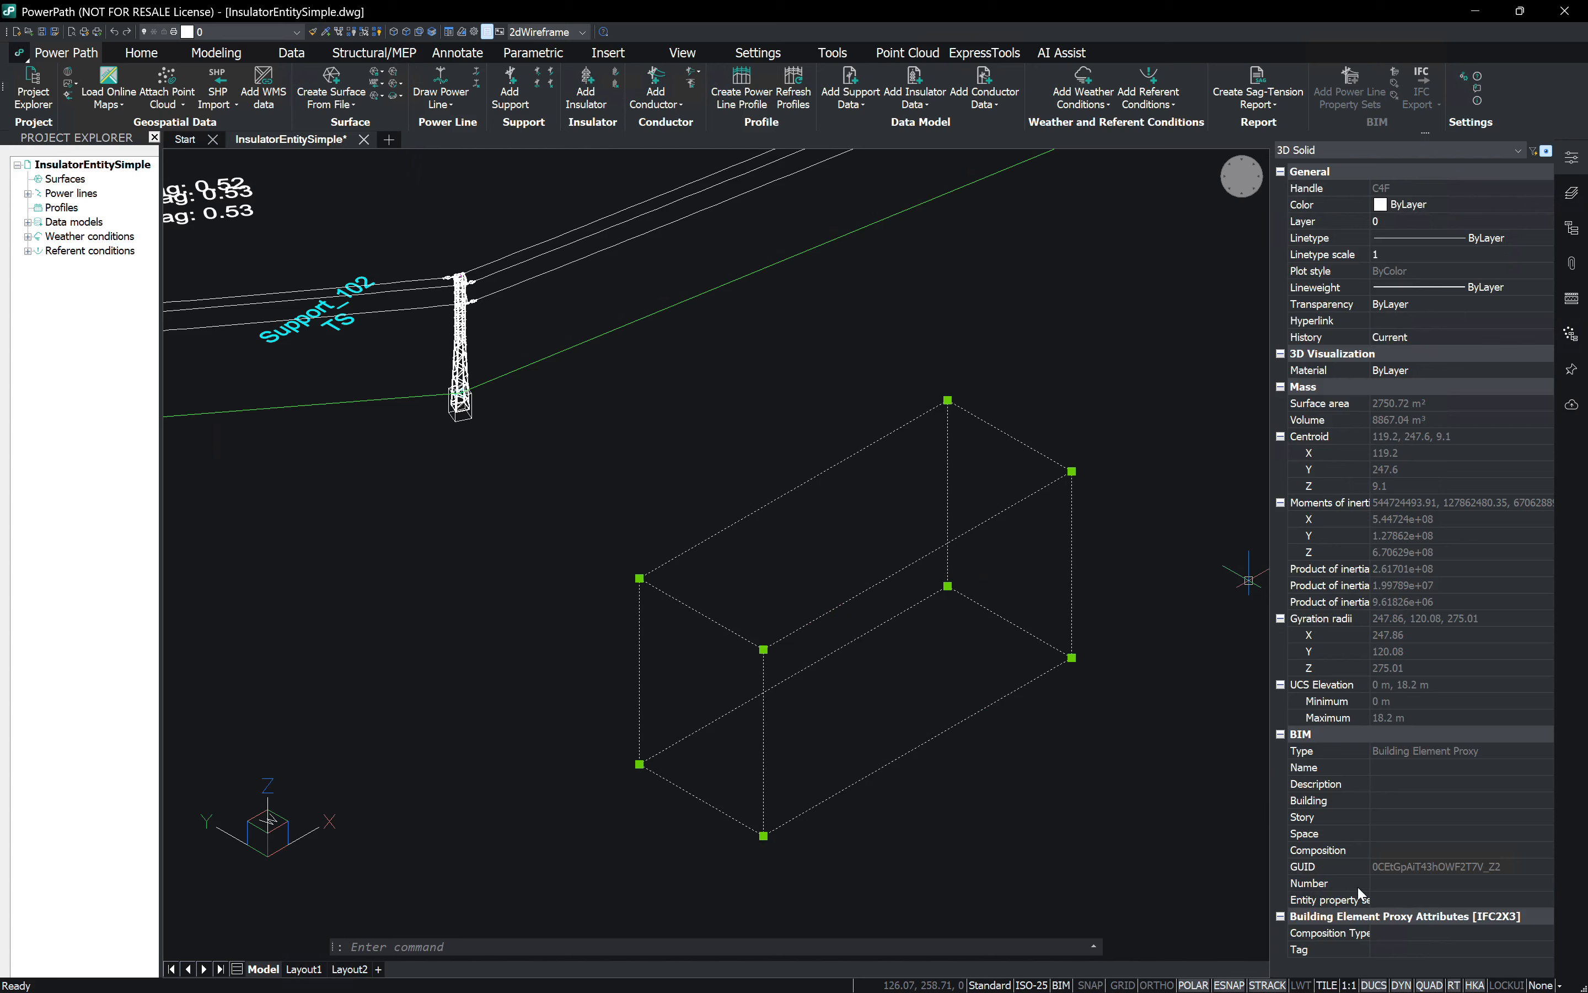
pyautogui.click(1372, 901)
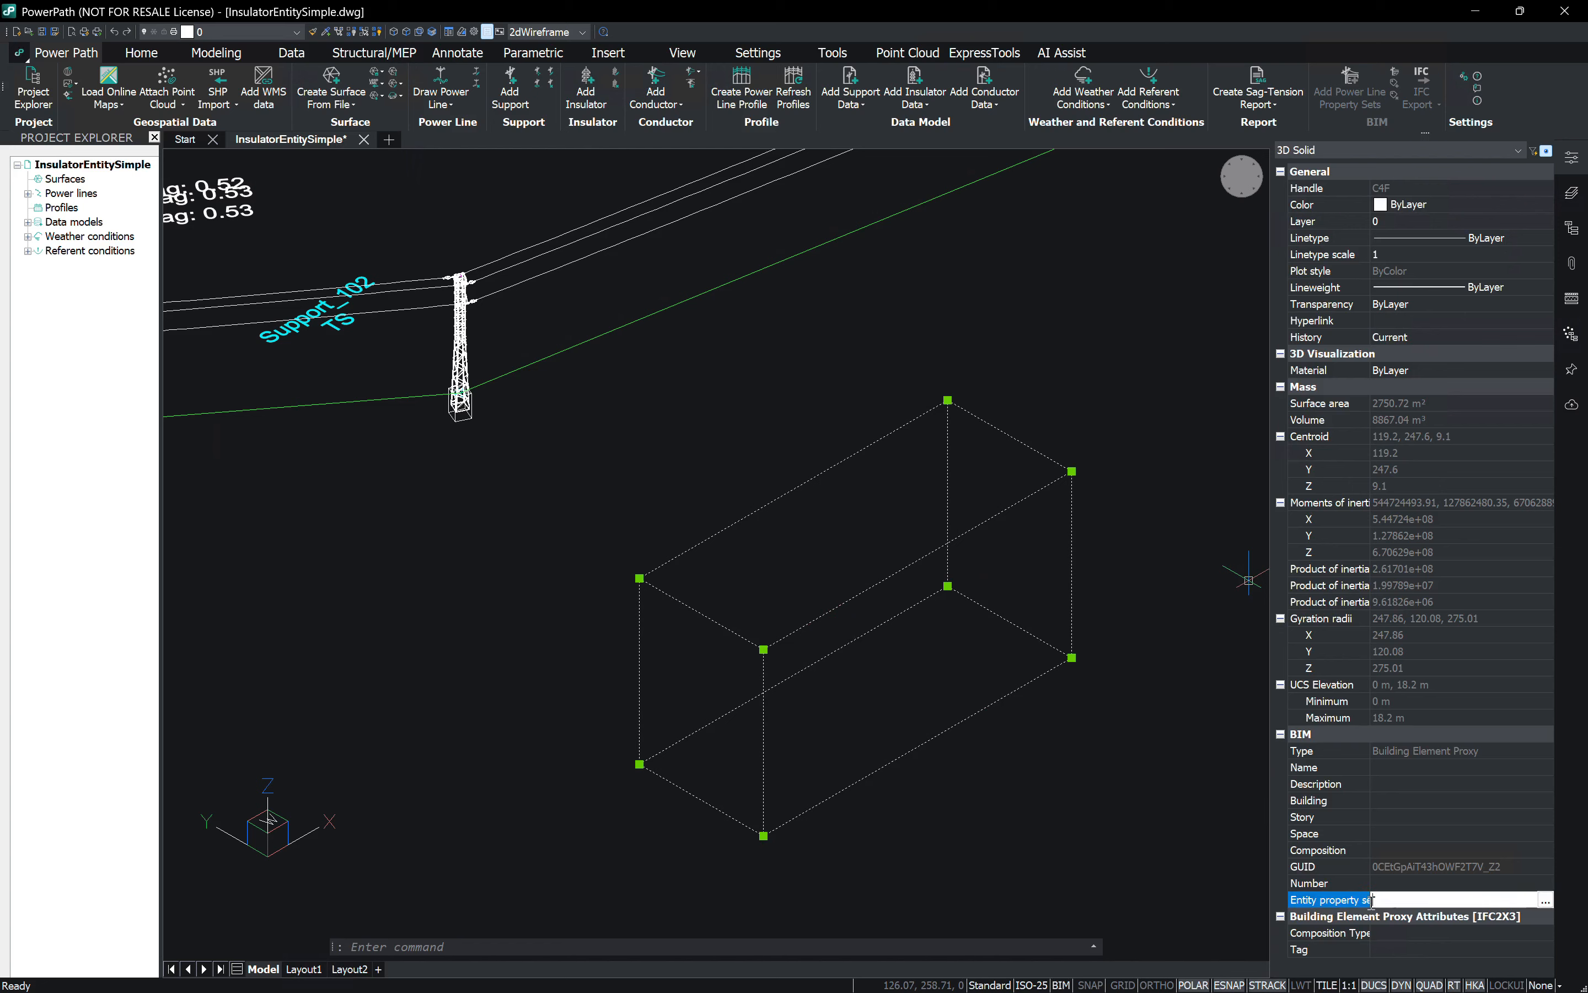
pyautogui.click(1546, 900)
pyautogui.doubleClick(484, 214)
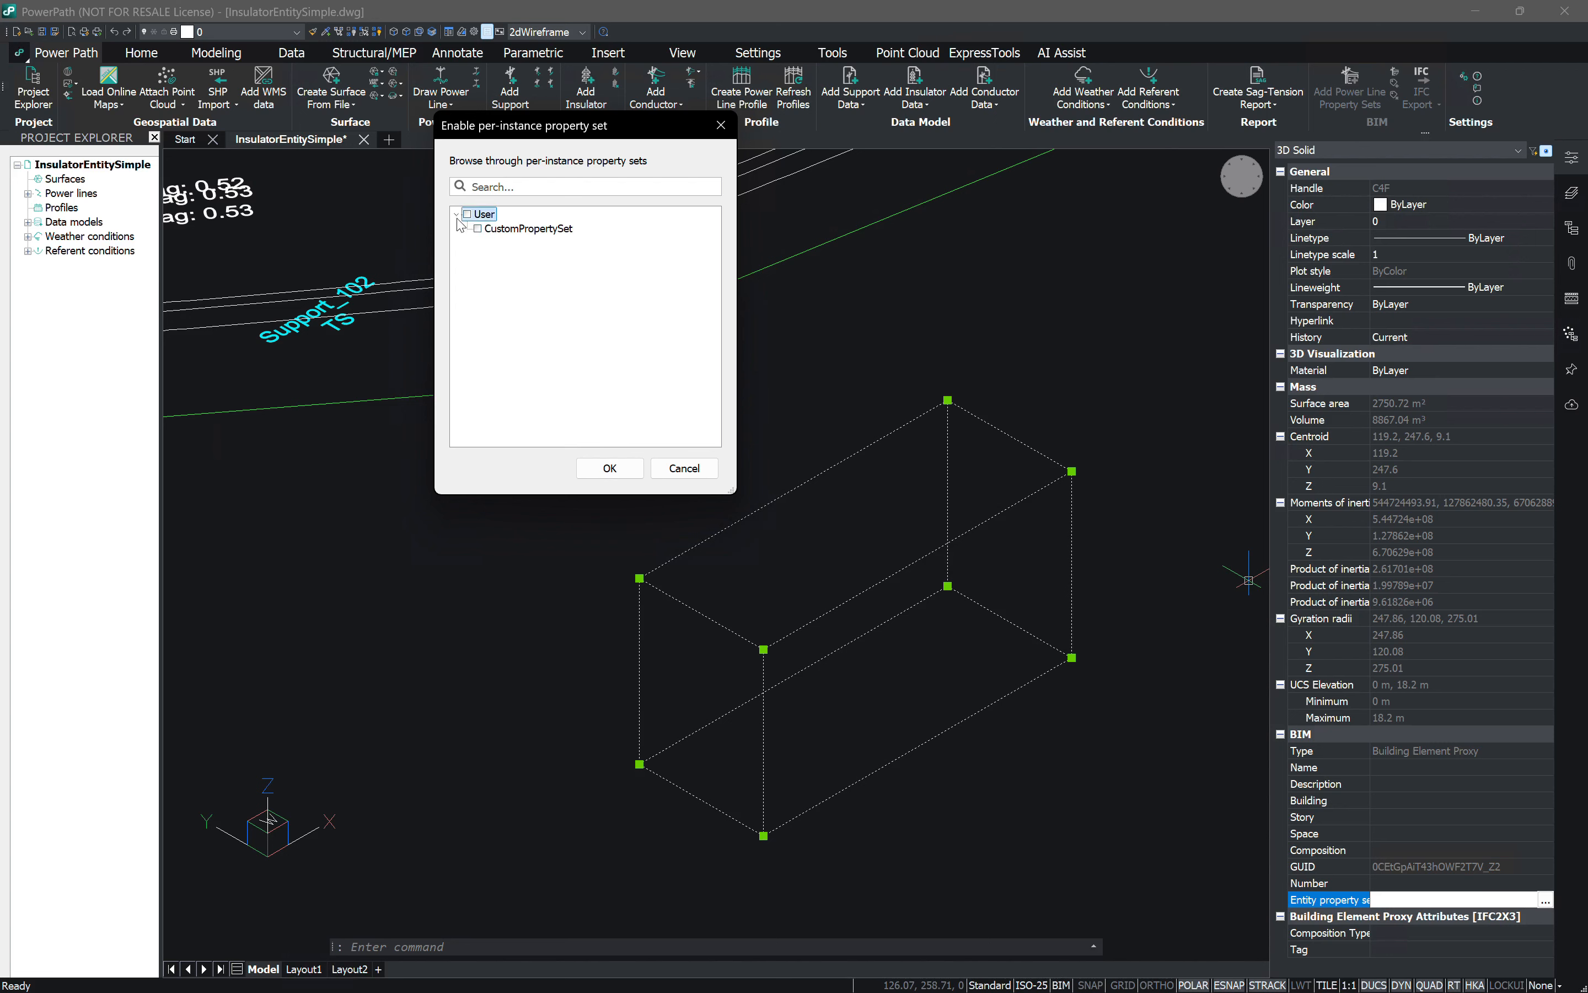
pyautogui.click(477, 229)
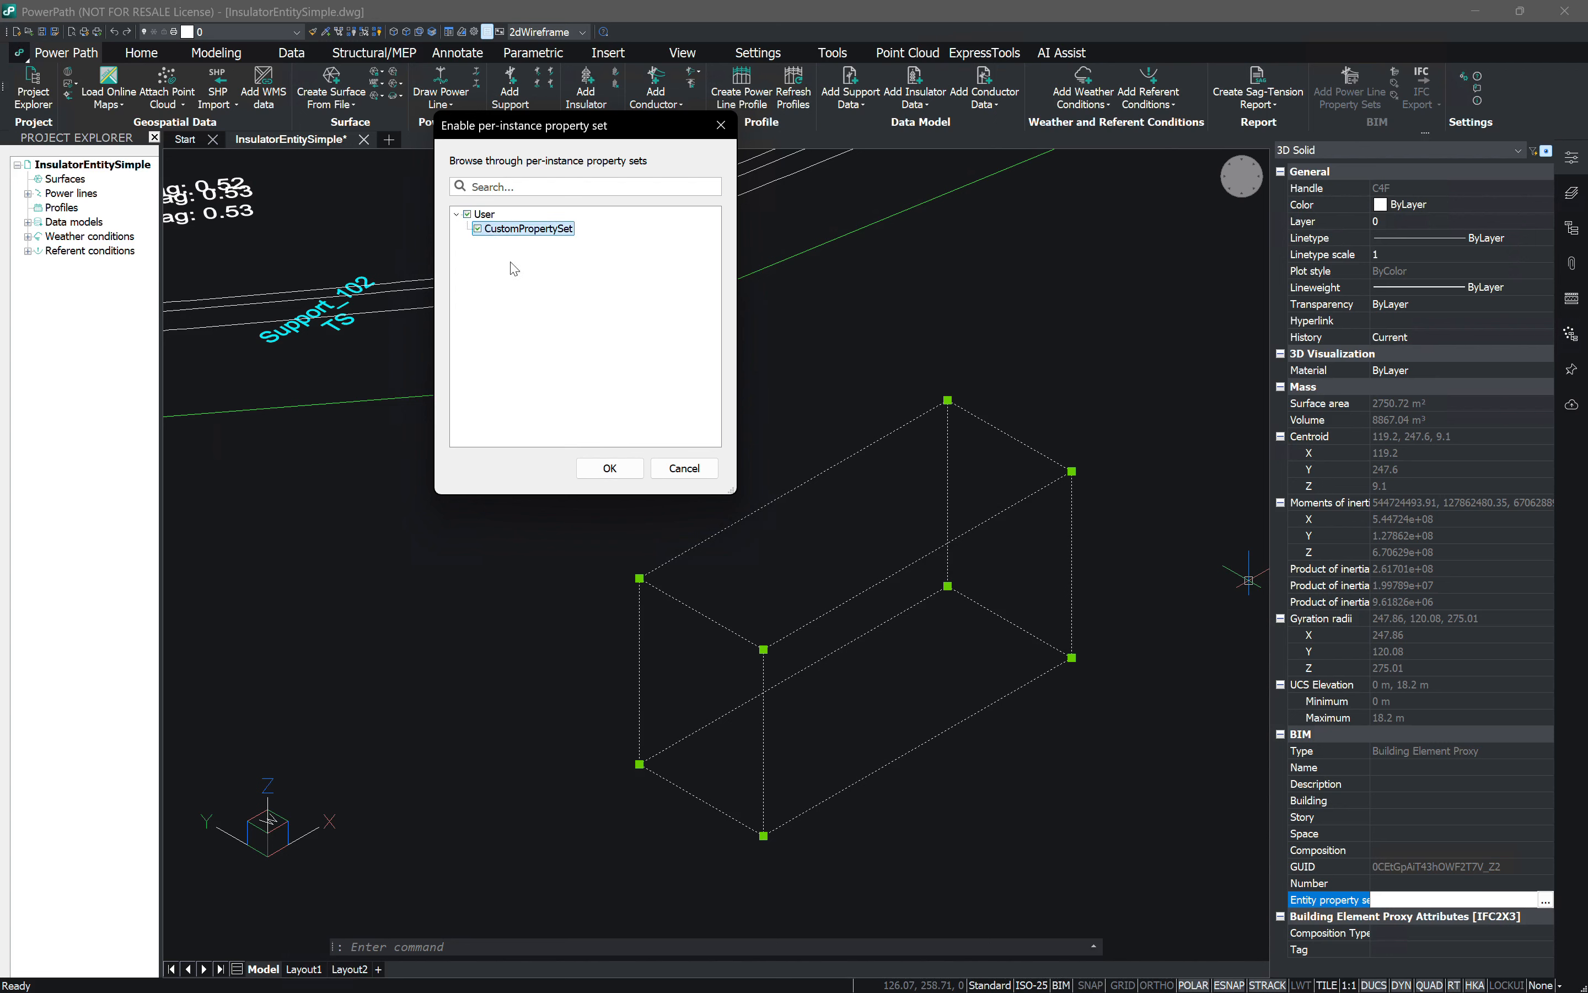
pyautogui.click(610, 468)
# Step: Reselect the box solid and check its property data for CustomPropertySet, then clear the selection
pyautogui.click(669, 407)
pyautogui.press('Escape')
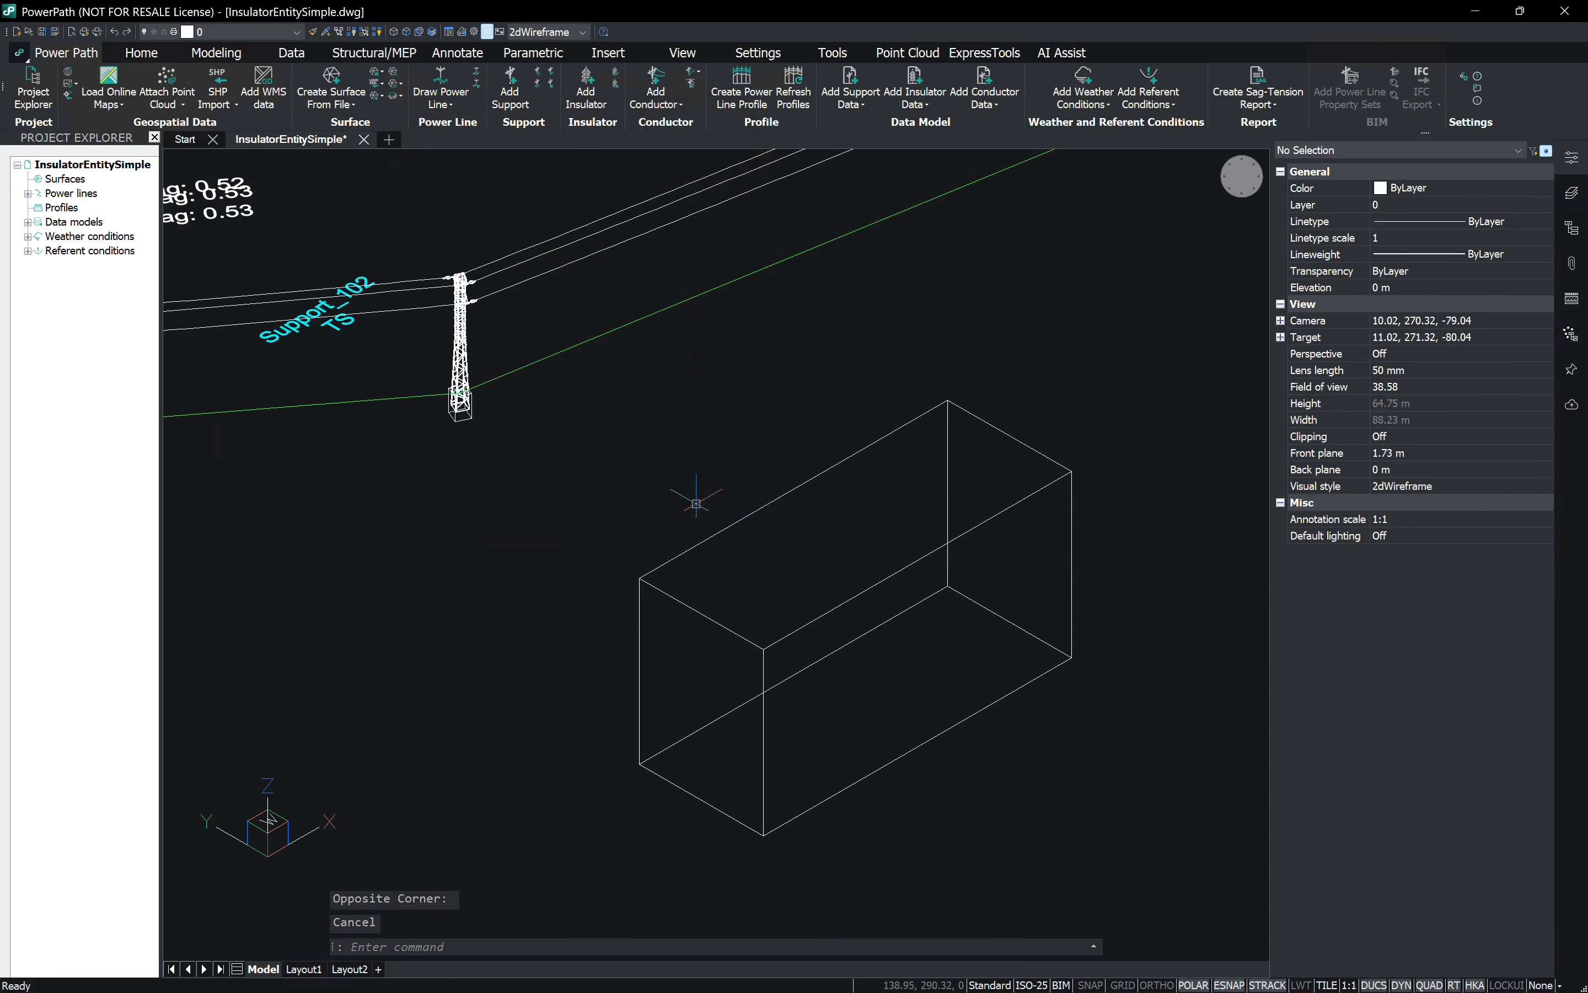
pyautogui.scroll(-1, 1403, 877)
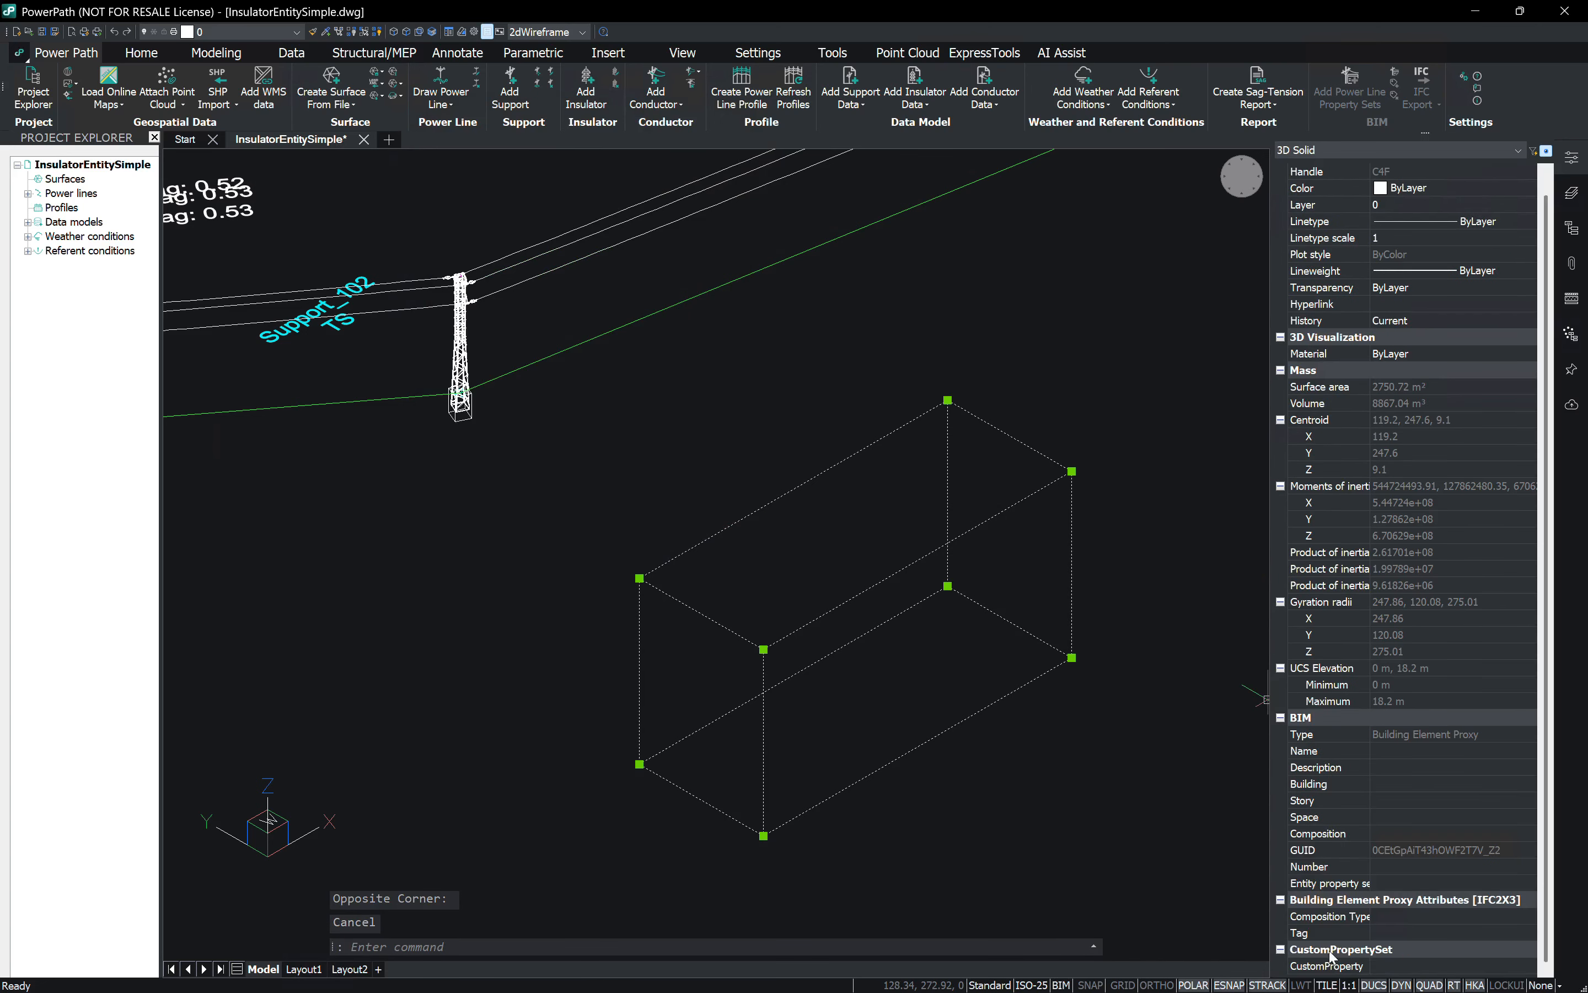
pyautogui.press('Escape')
# Step: Enable CustomPropertySet for the Support_102 tower through its entity property sets, keeping Support enabled
pyautogui.moveTo(999, 392); pyautogui.dragTo(1016, 442, button='middle')
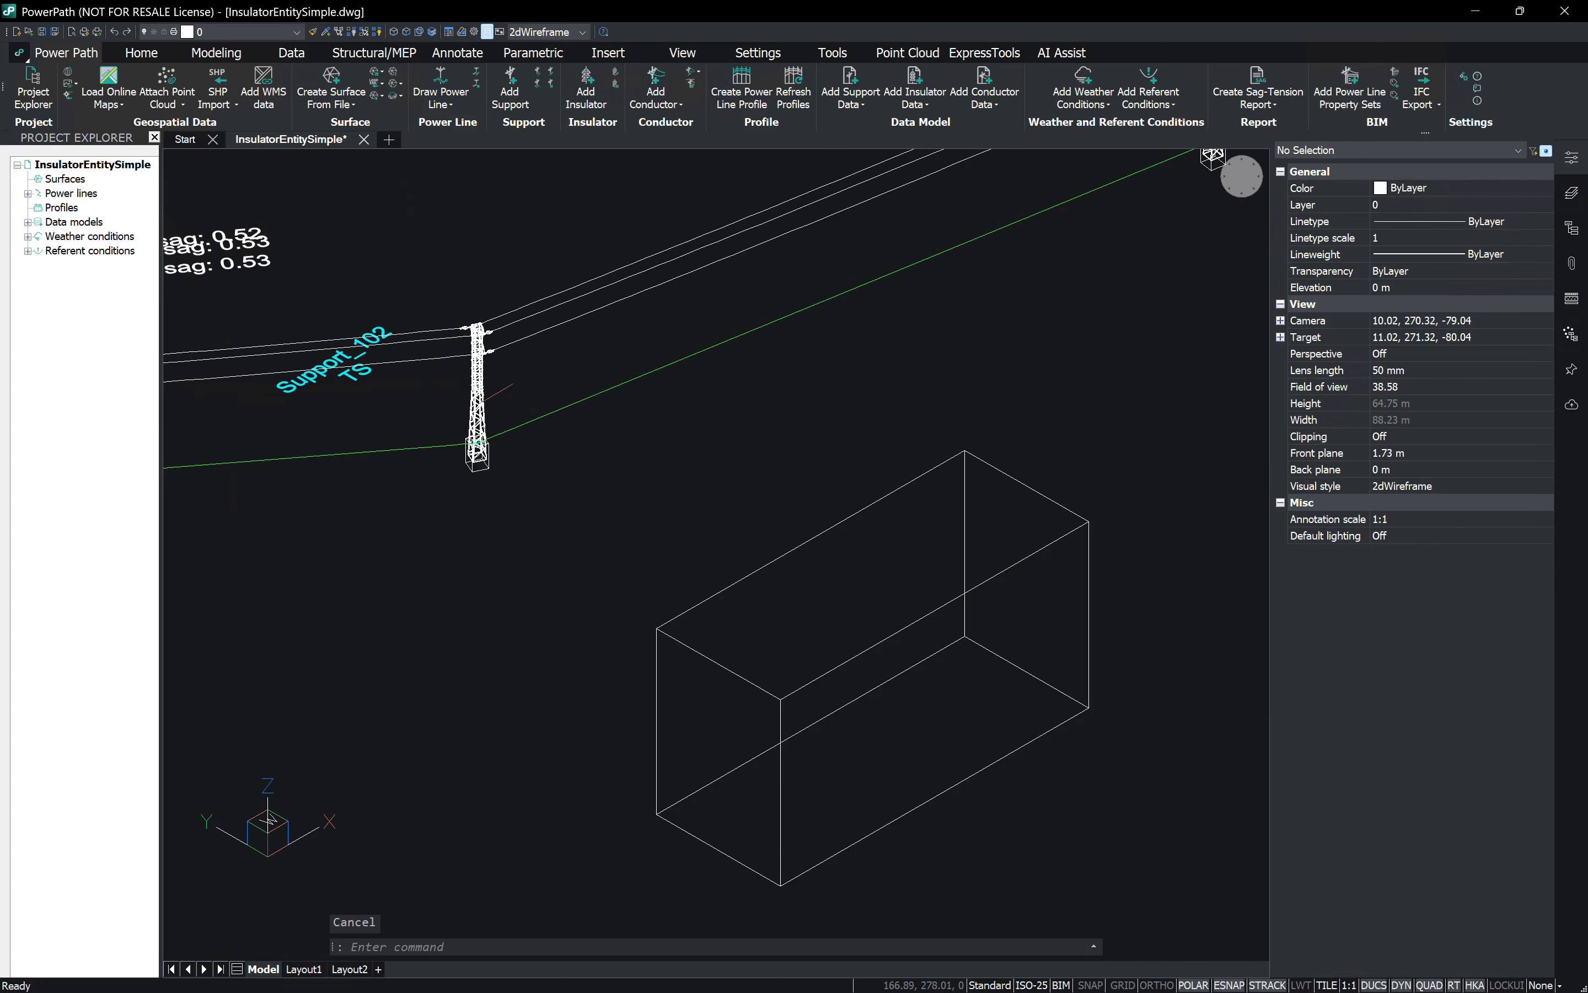
pyautogui.click(467, 388)
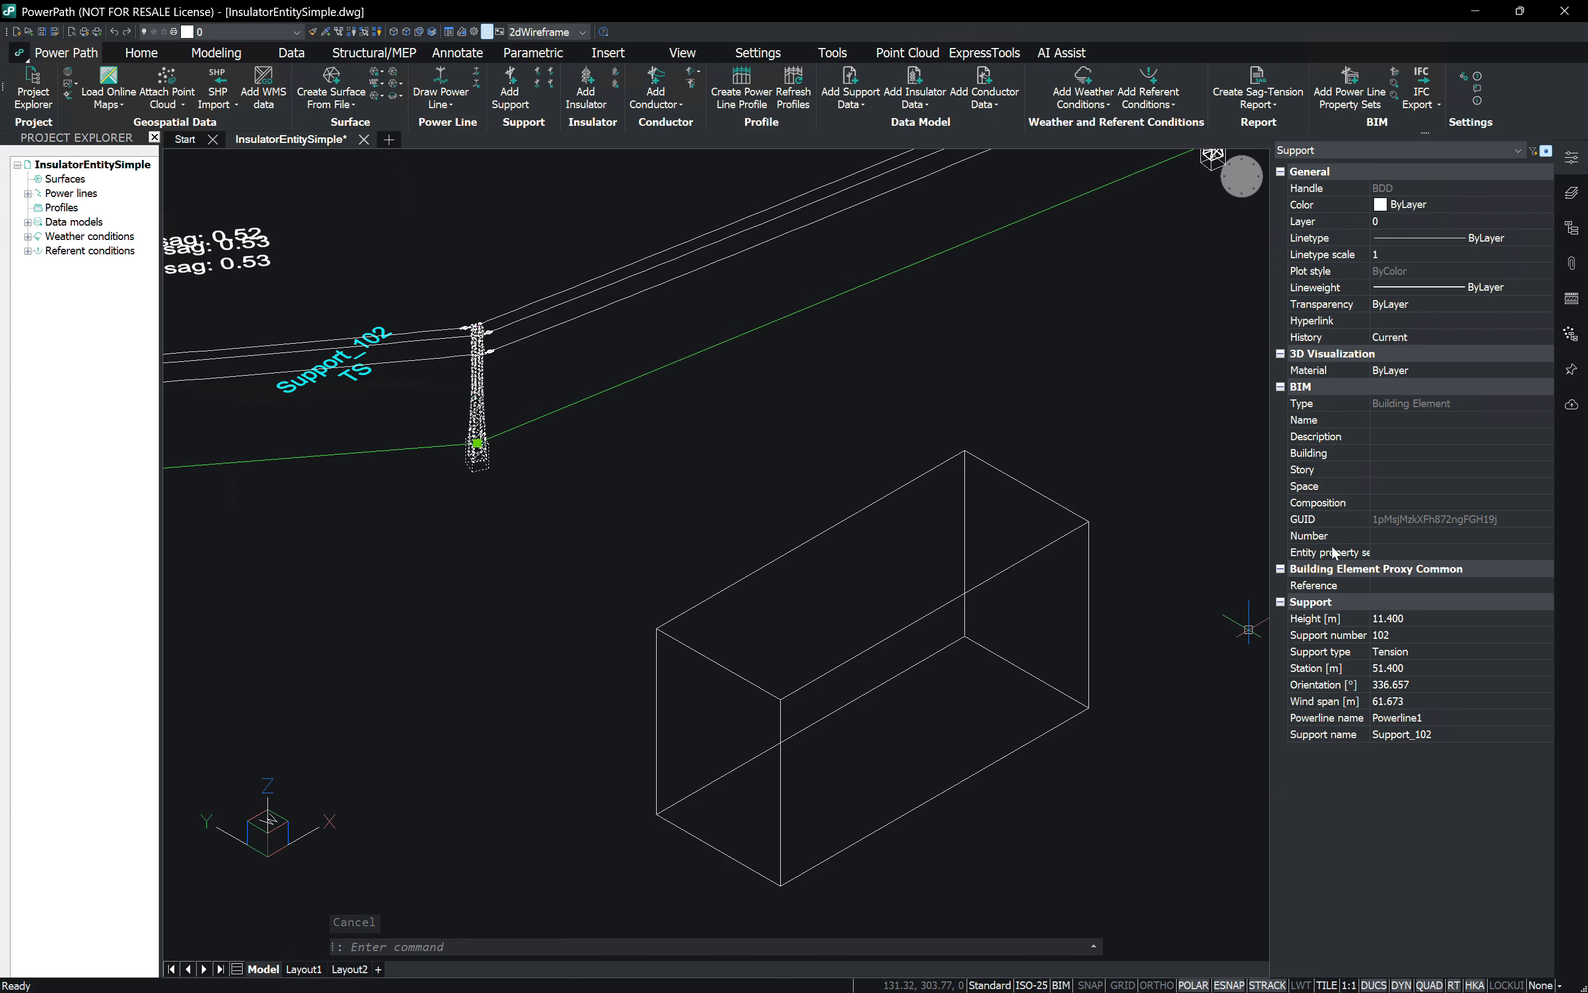
pyautogui.click(1409, 548)
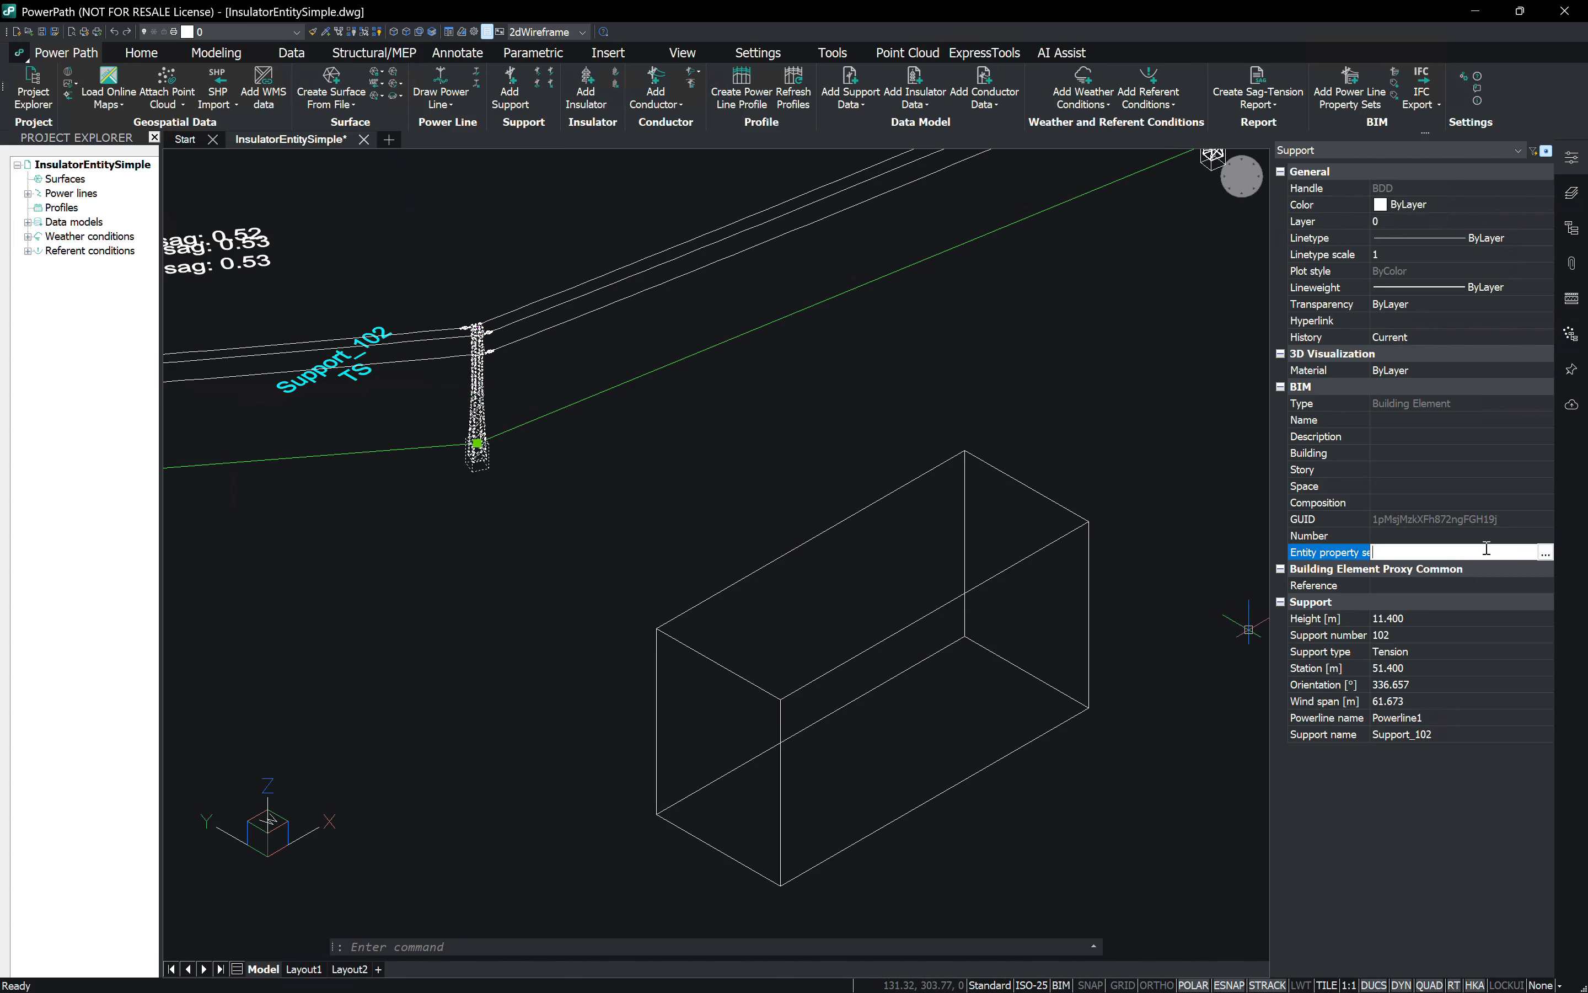
pyautogui.click(1544, 554)
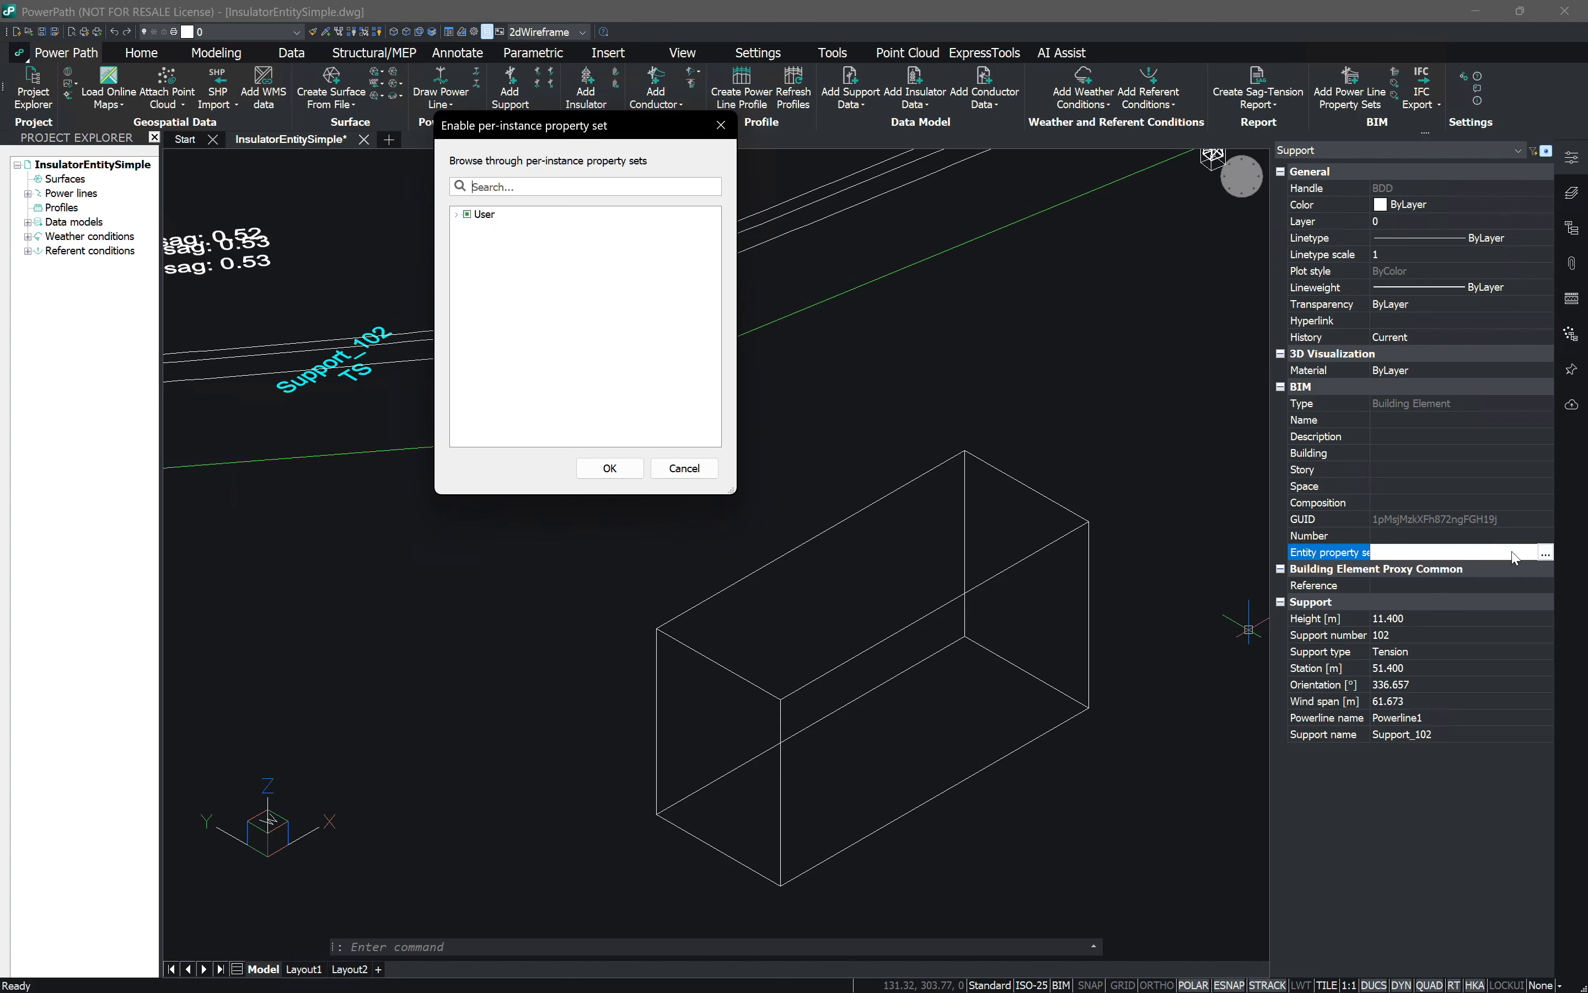
pyautogui.click(457, 214)
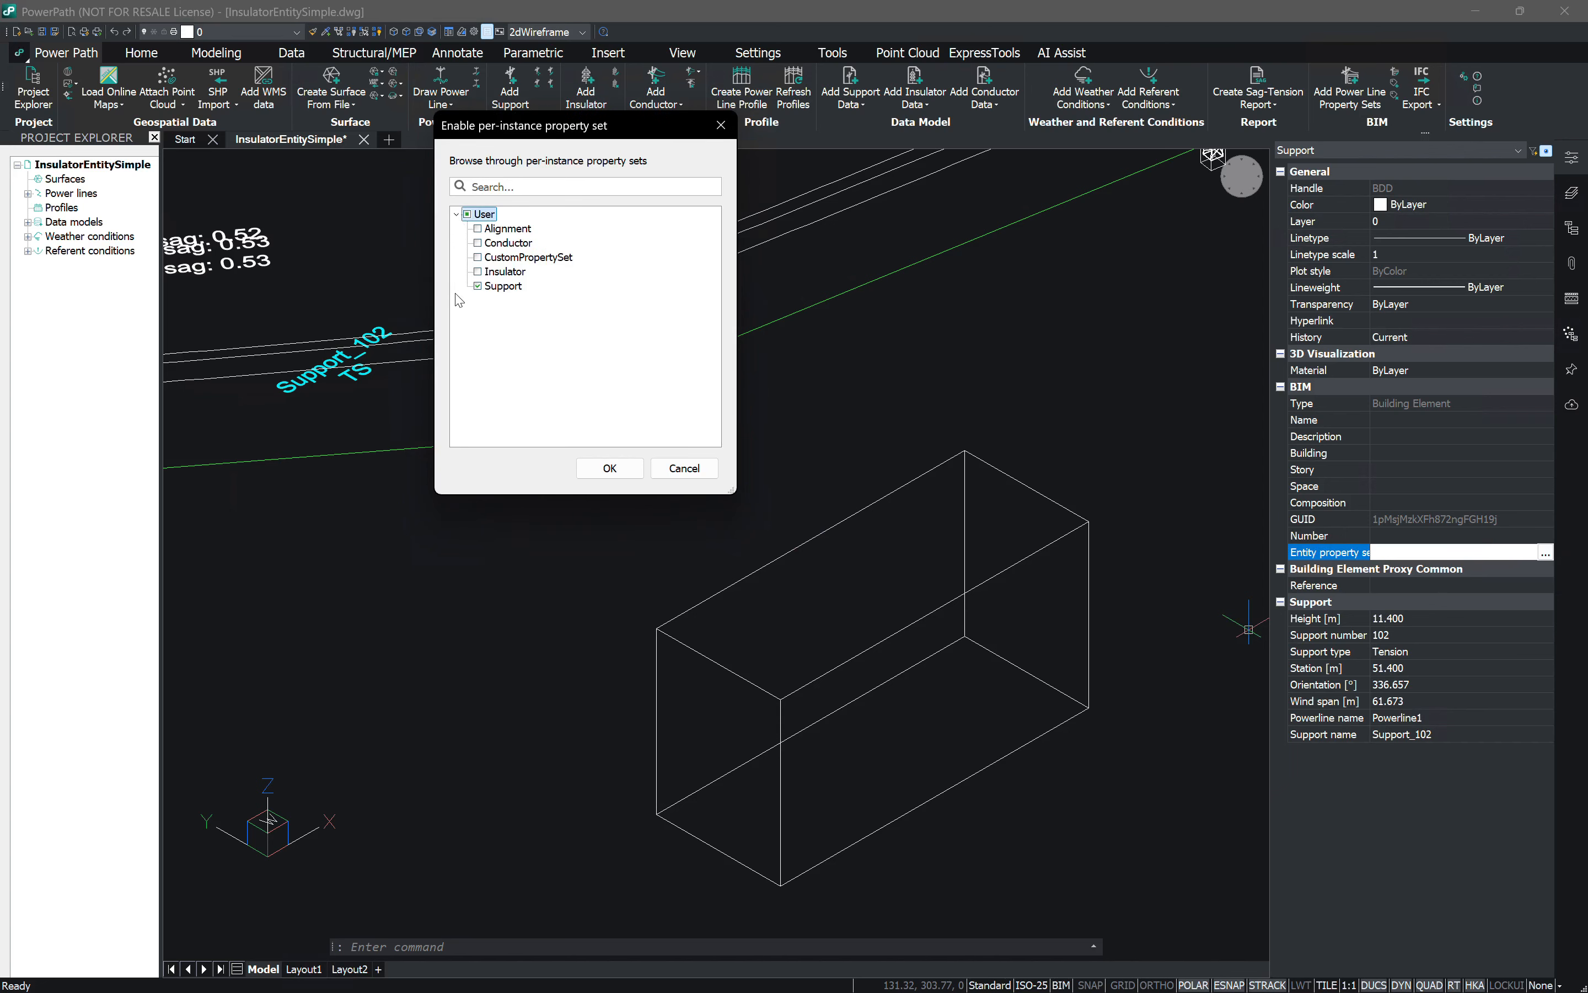
pyautogui.click(478, 257)
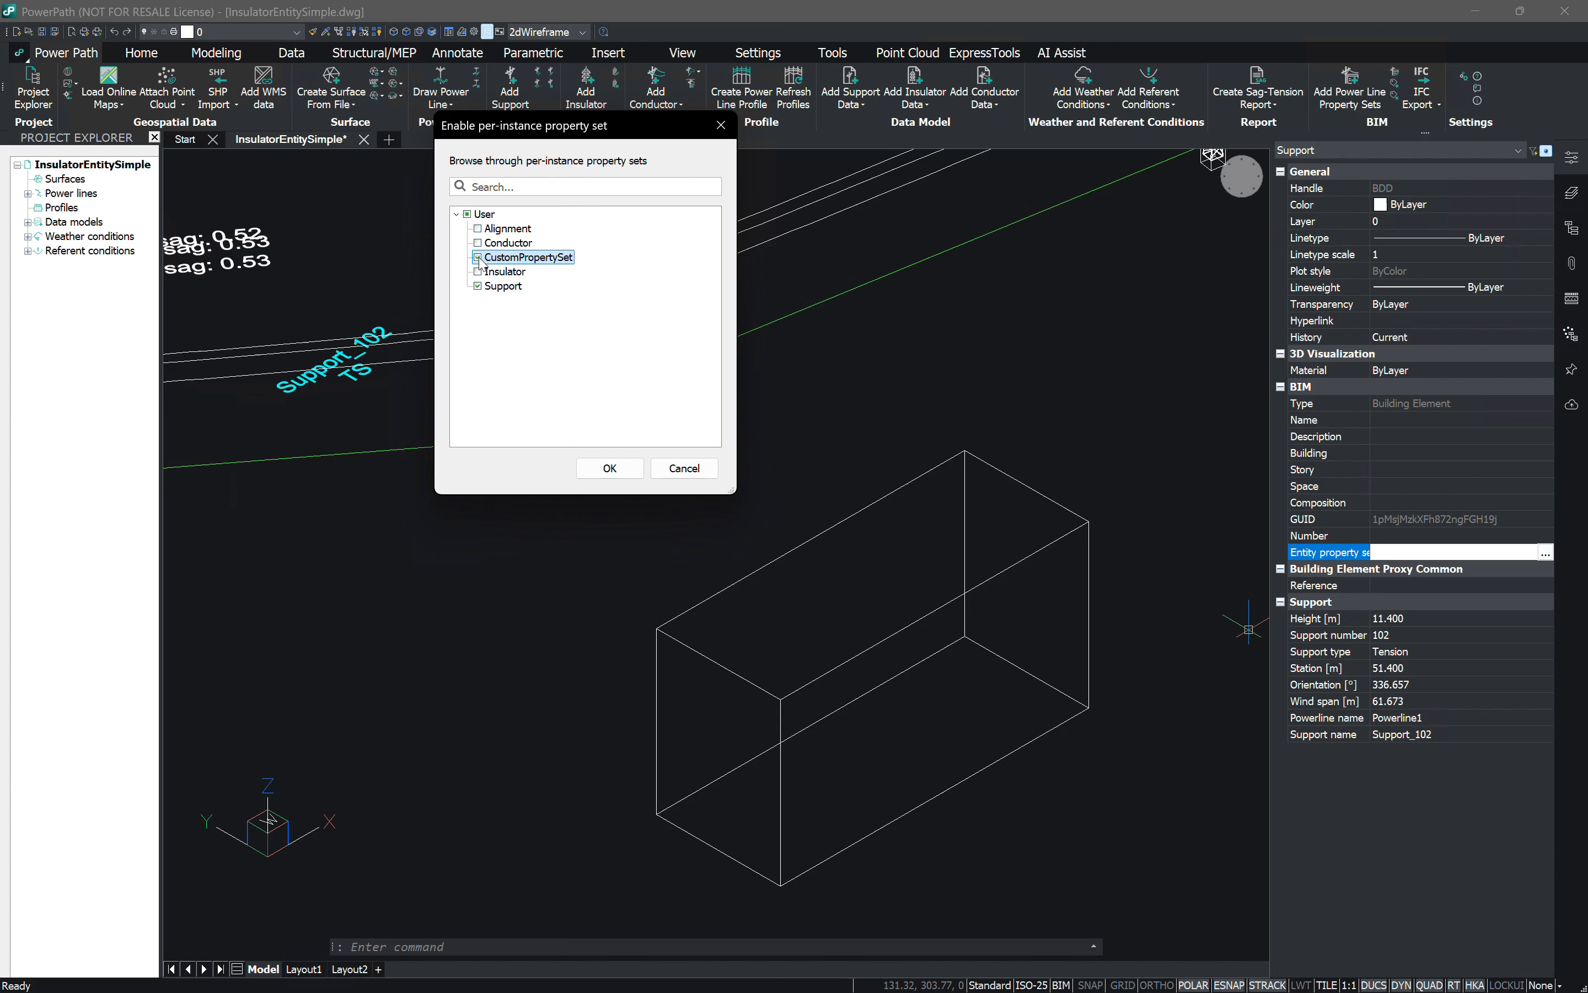
pyautogui.click(609, 469)
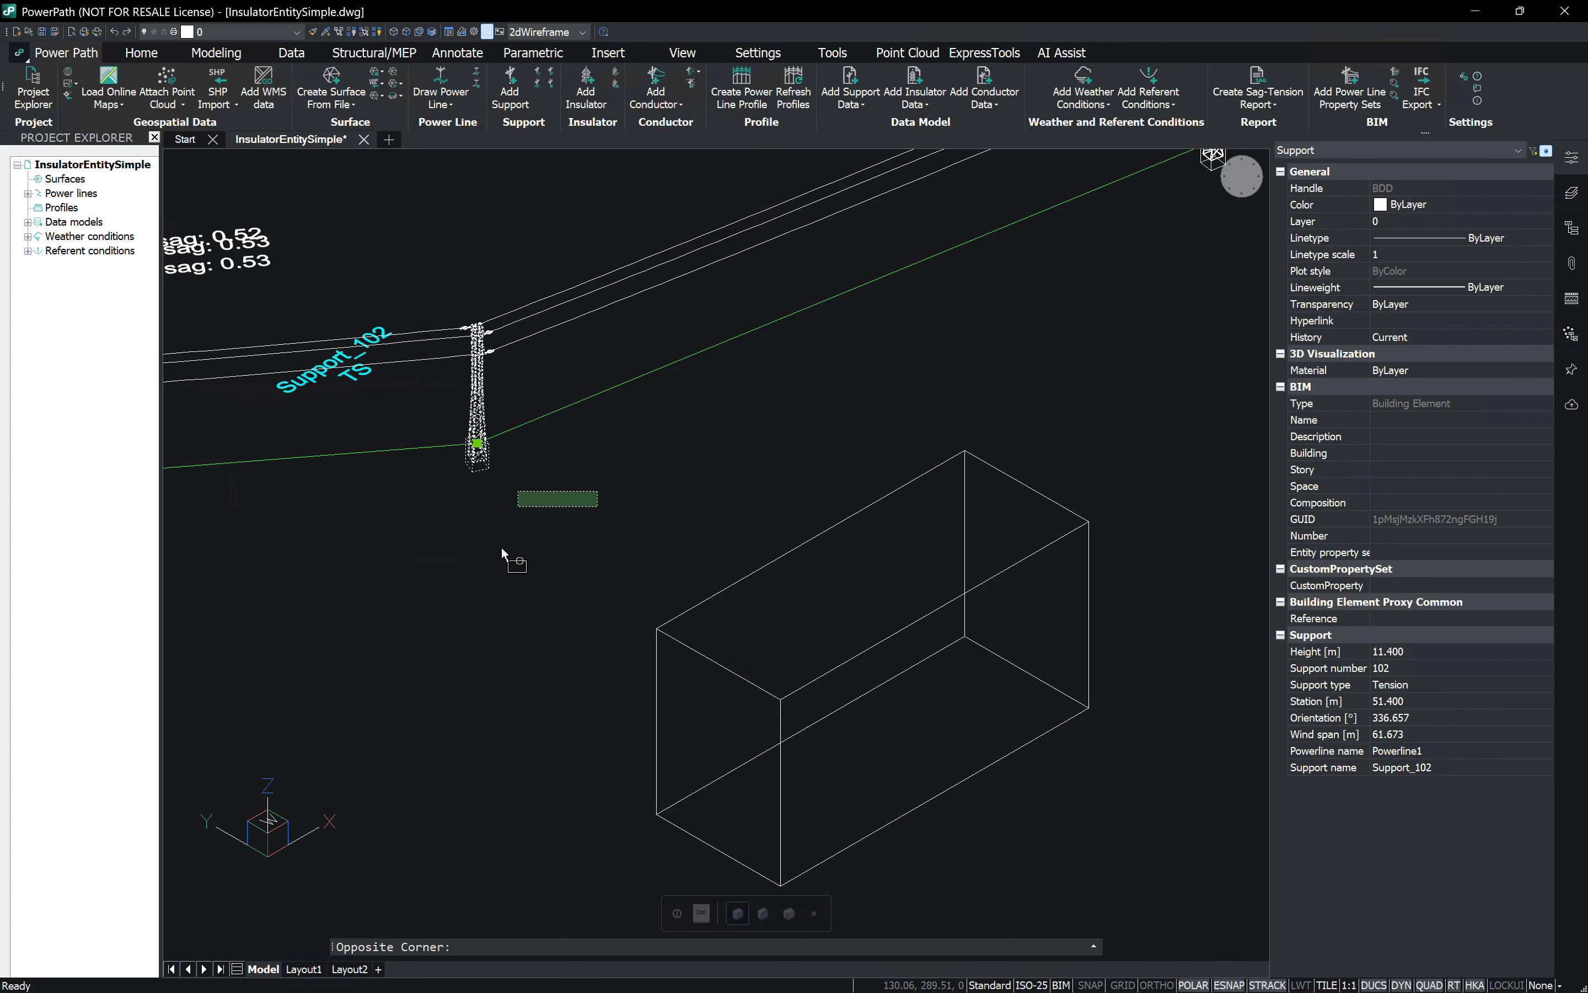
# Step: Set CustomProperty of the Support_102 tower to "Custom value", then clear the selection
pyautogui.press('Escape')
pyautogui.click(480, 384)
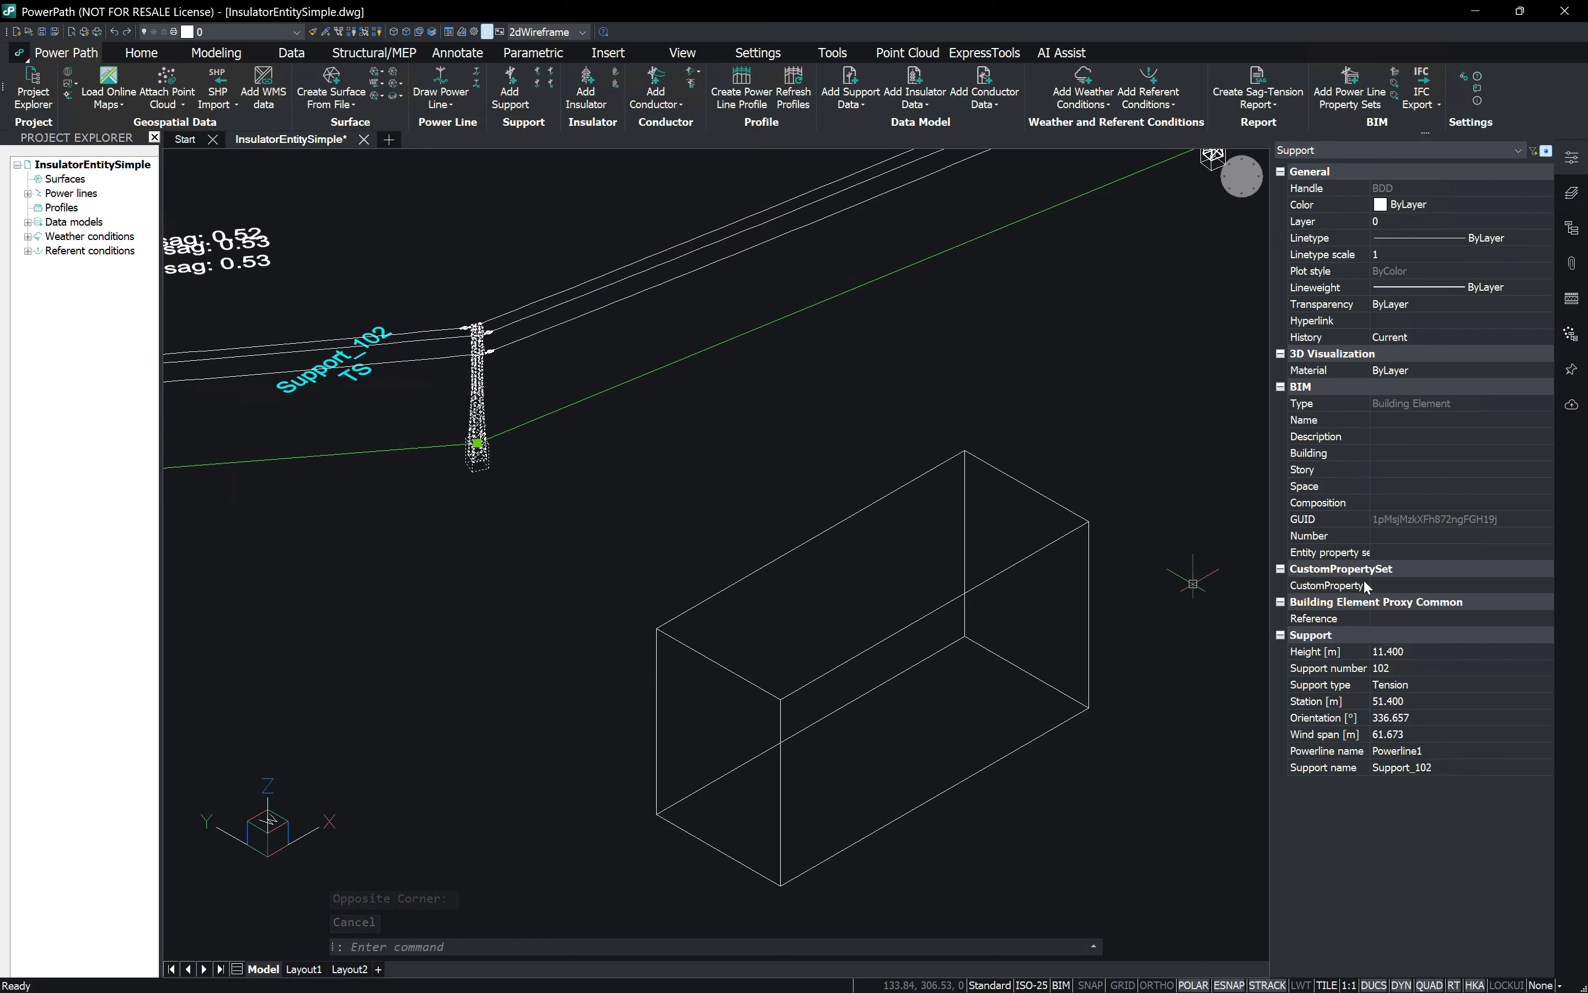
pyautogui.click(1426, 583)
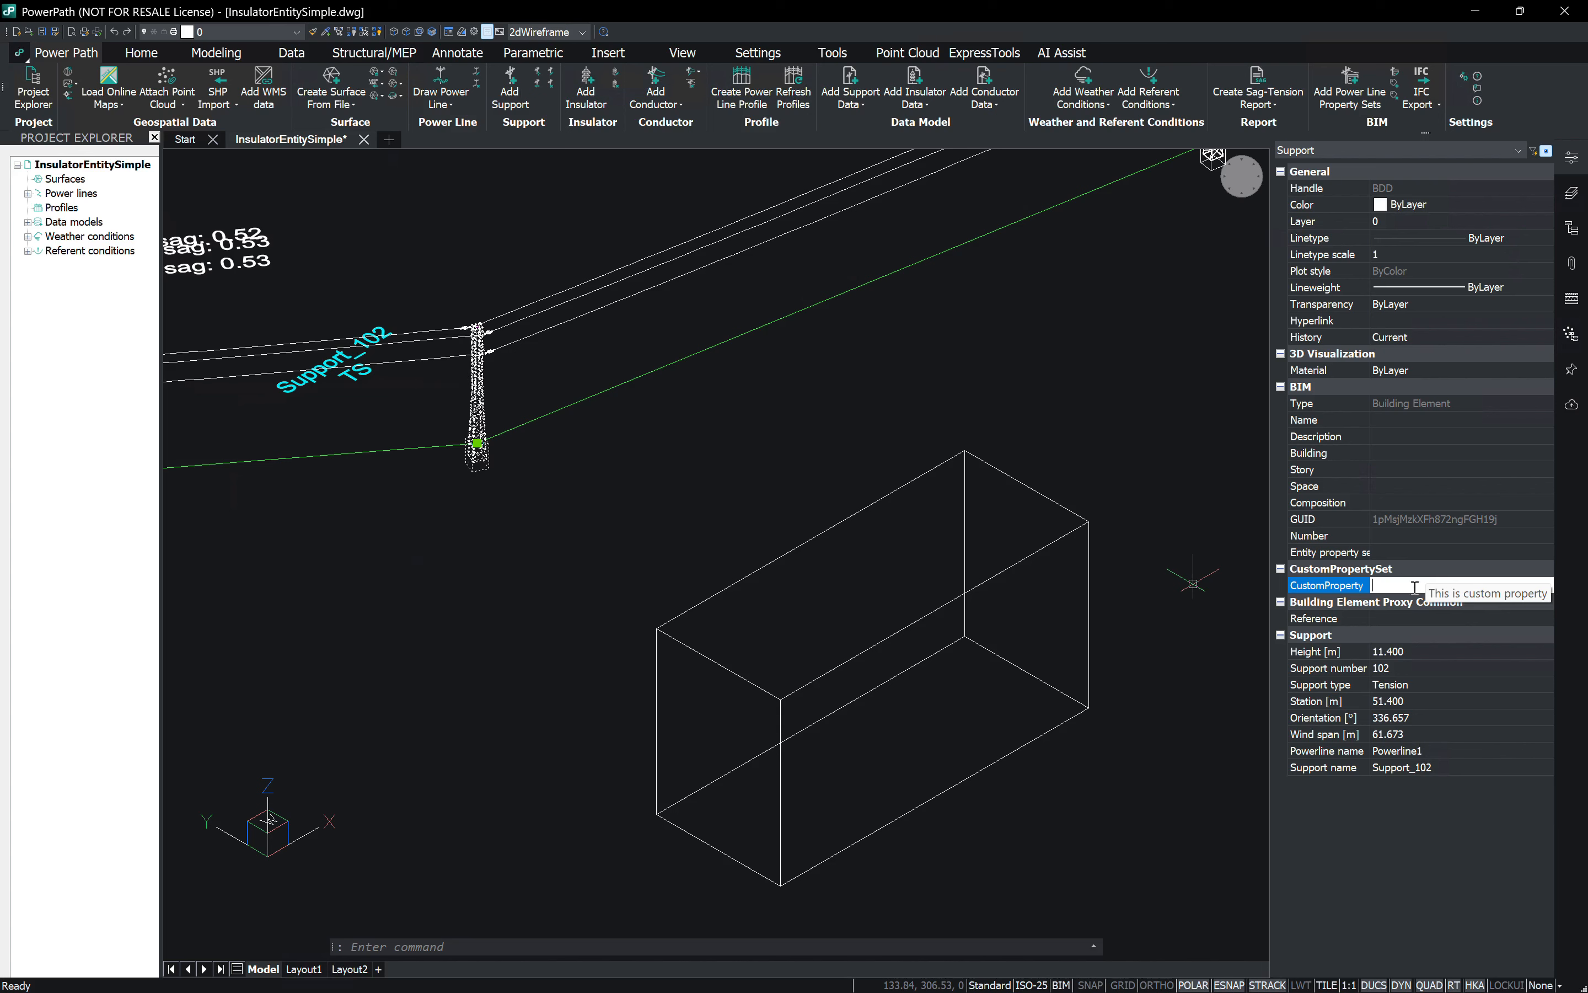
pyautogui.write('Custom value')
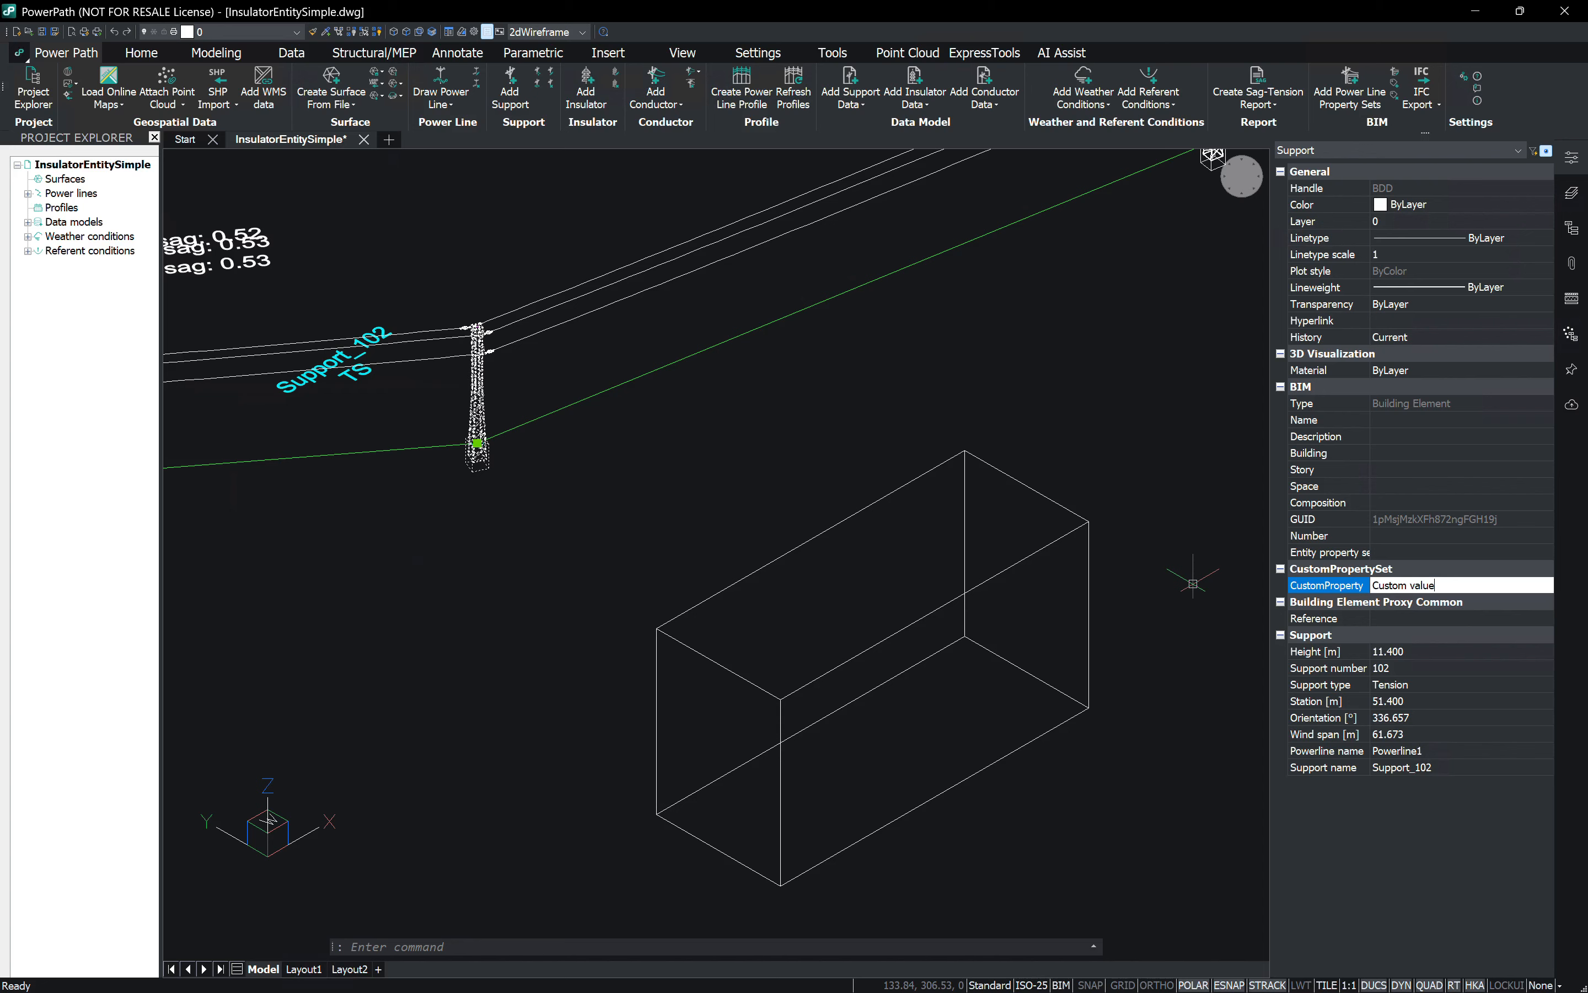
pyautogui.click(1147, 455)
pyautogui.press('Escape')
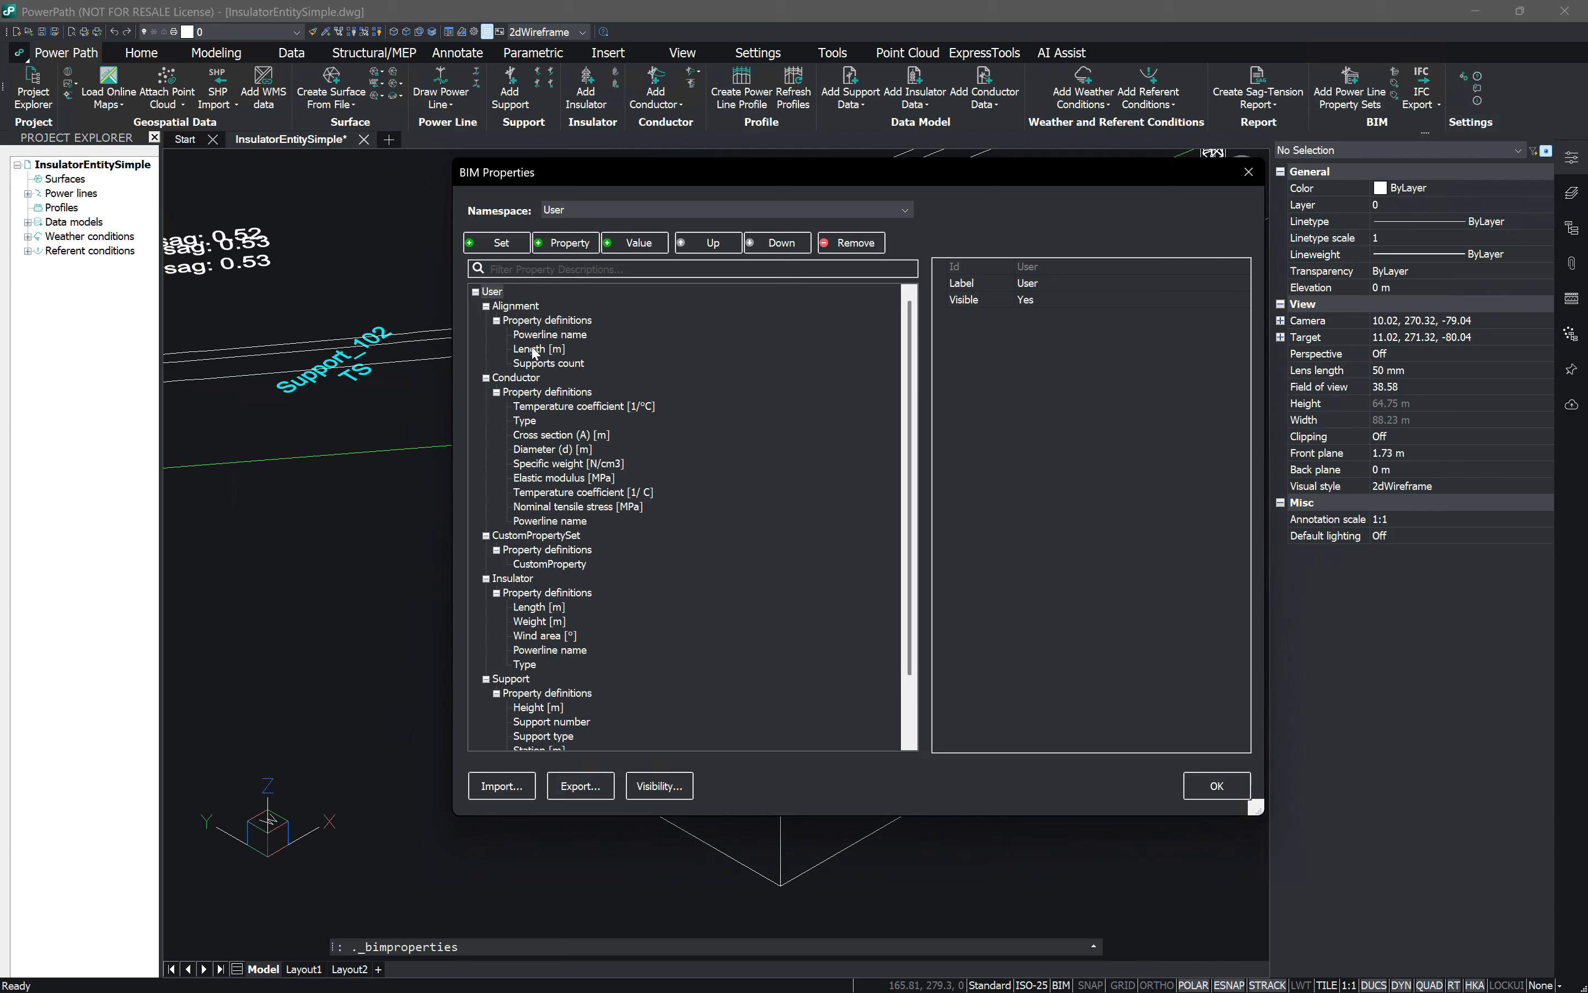
# Step: Move the Length [m] definition above Powerline name in the Alignment property set of the BIM properties
pyautogui.click(535, 349)
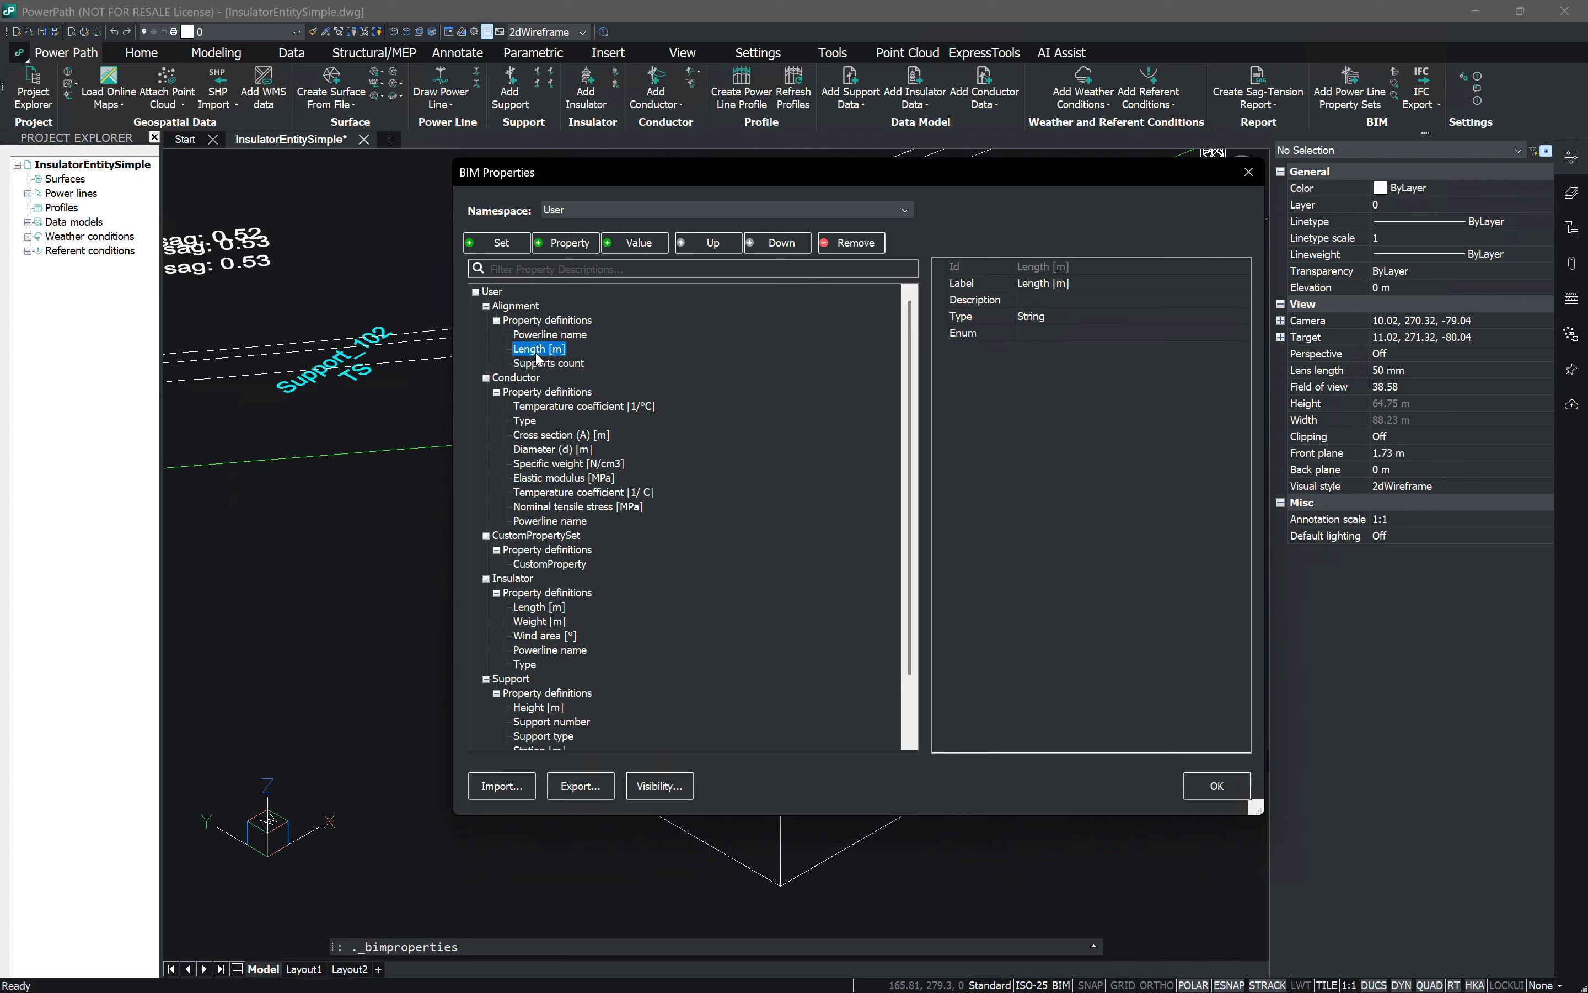
pyautogui.click(704, 248)
pyautogui.click(534, 349)
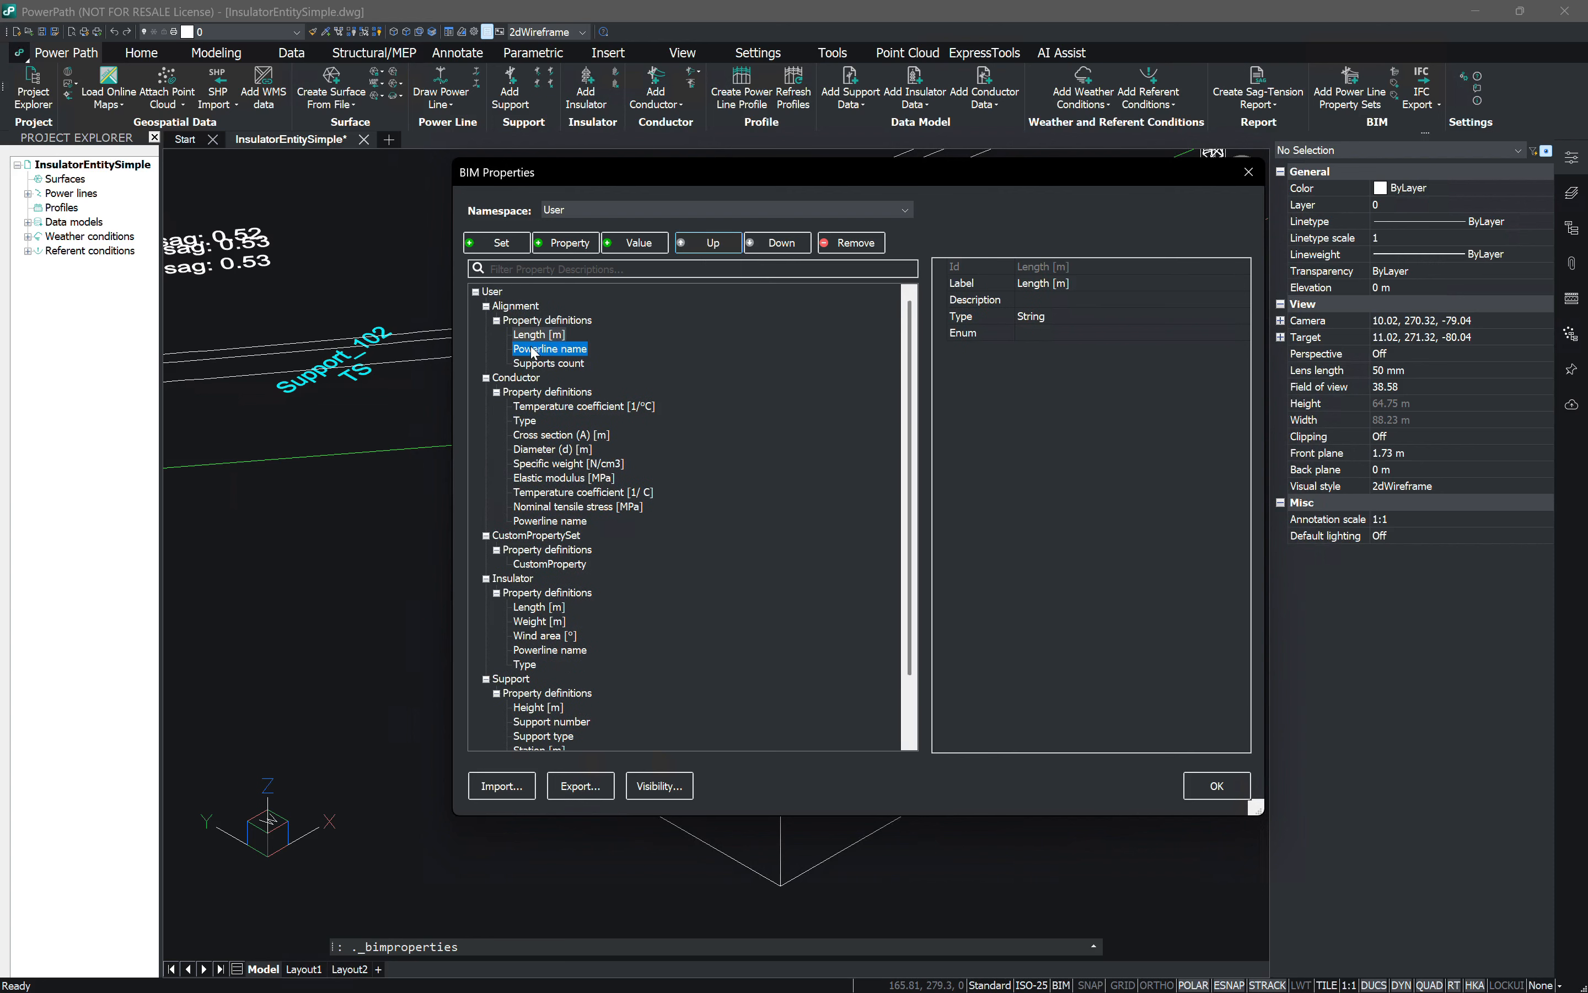
pyautogui.click(535, 338)
pyautogui.click(543, 354)
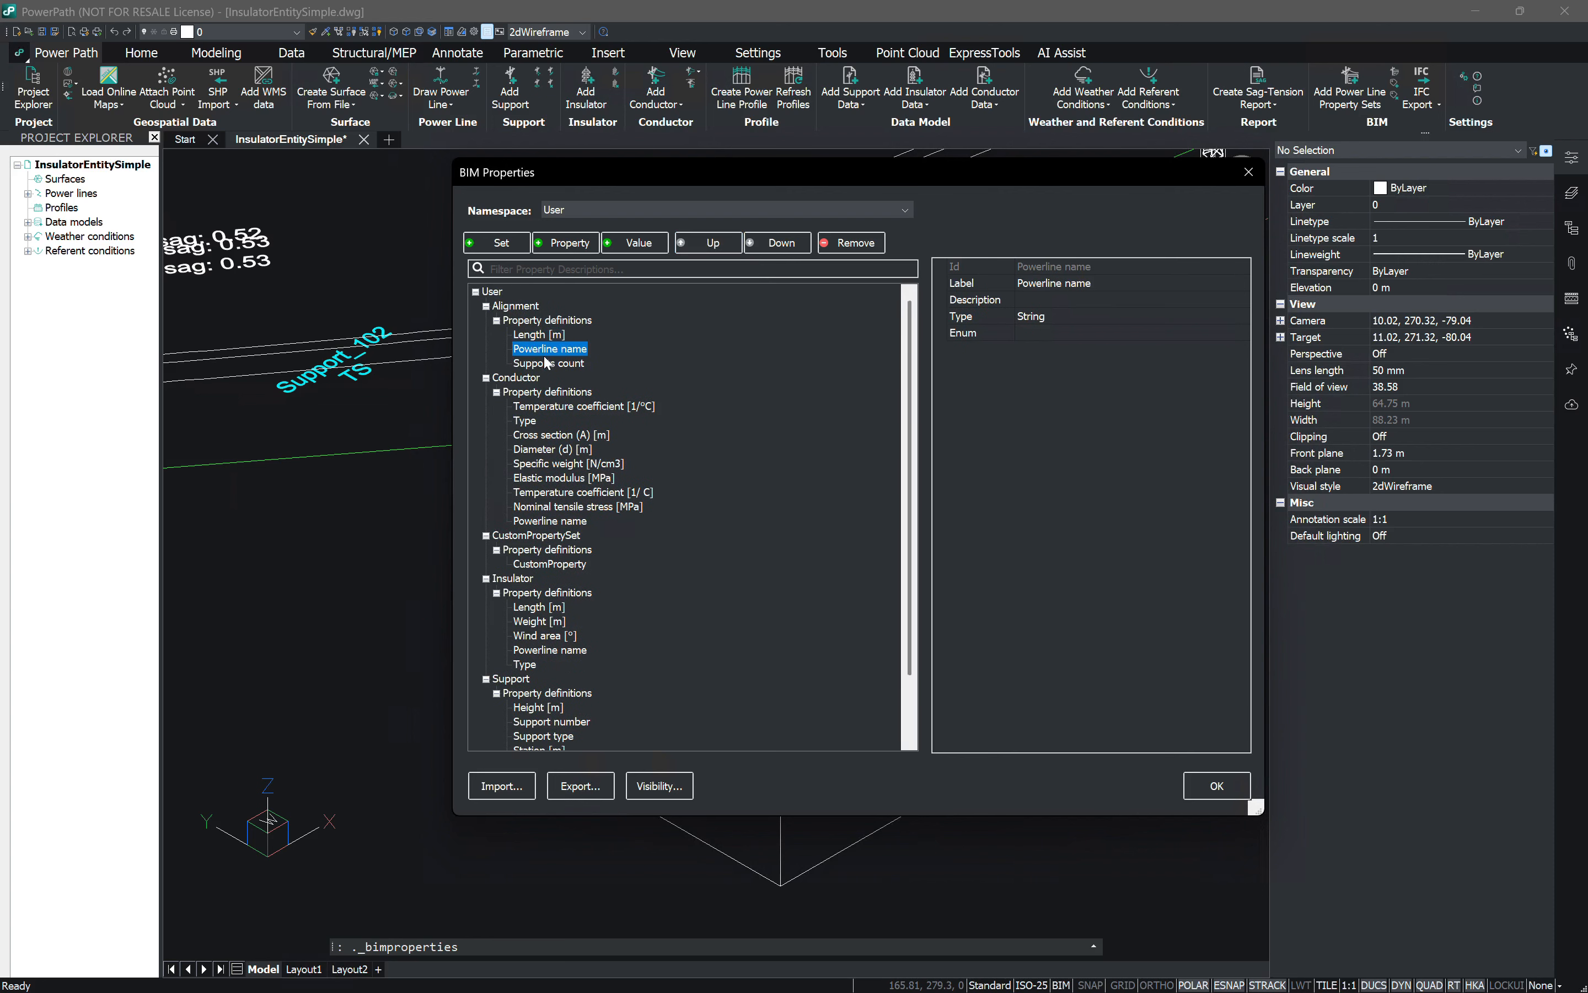
# Step: Create a property set with Id CustomPropertySet2Id and label CustomPropertySet2, not per instance, for the Building Element category
pyautogui.click(554, 537)
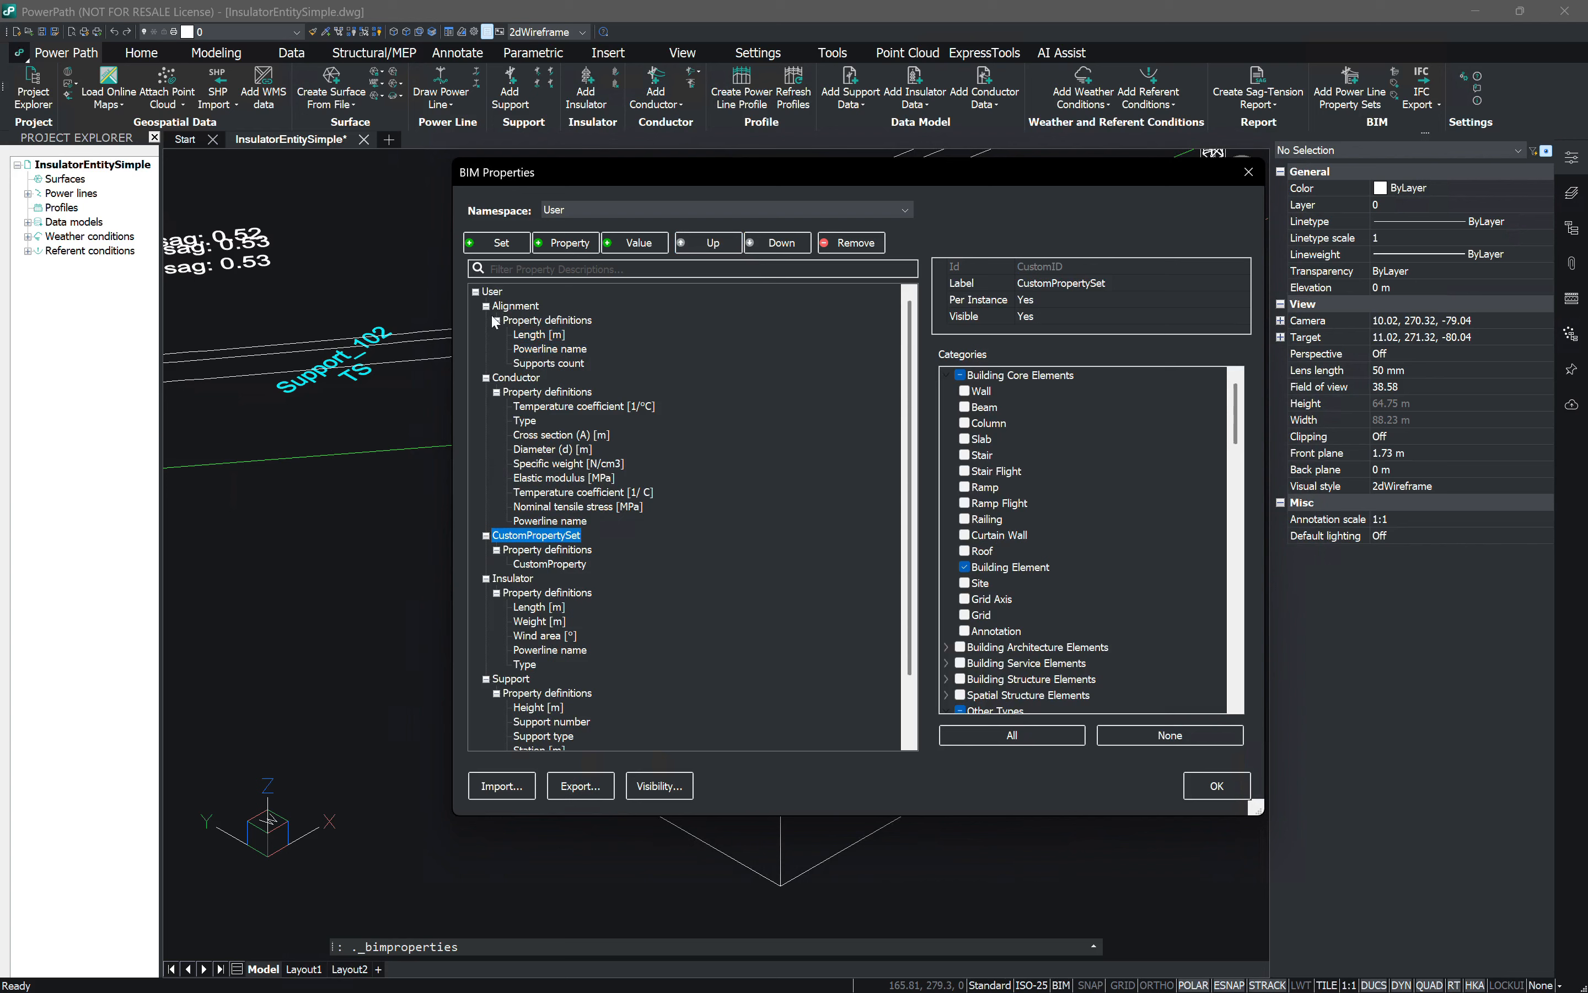
pyautogui.click(502, 243)
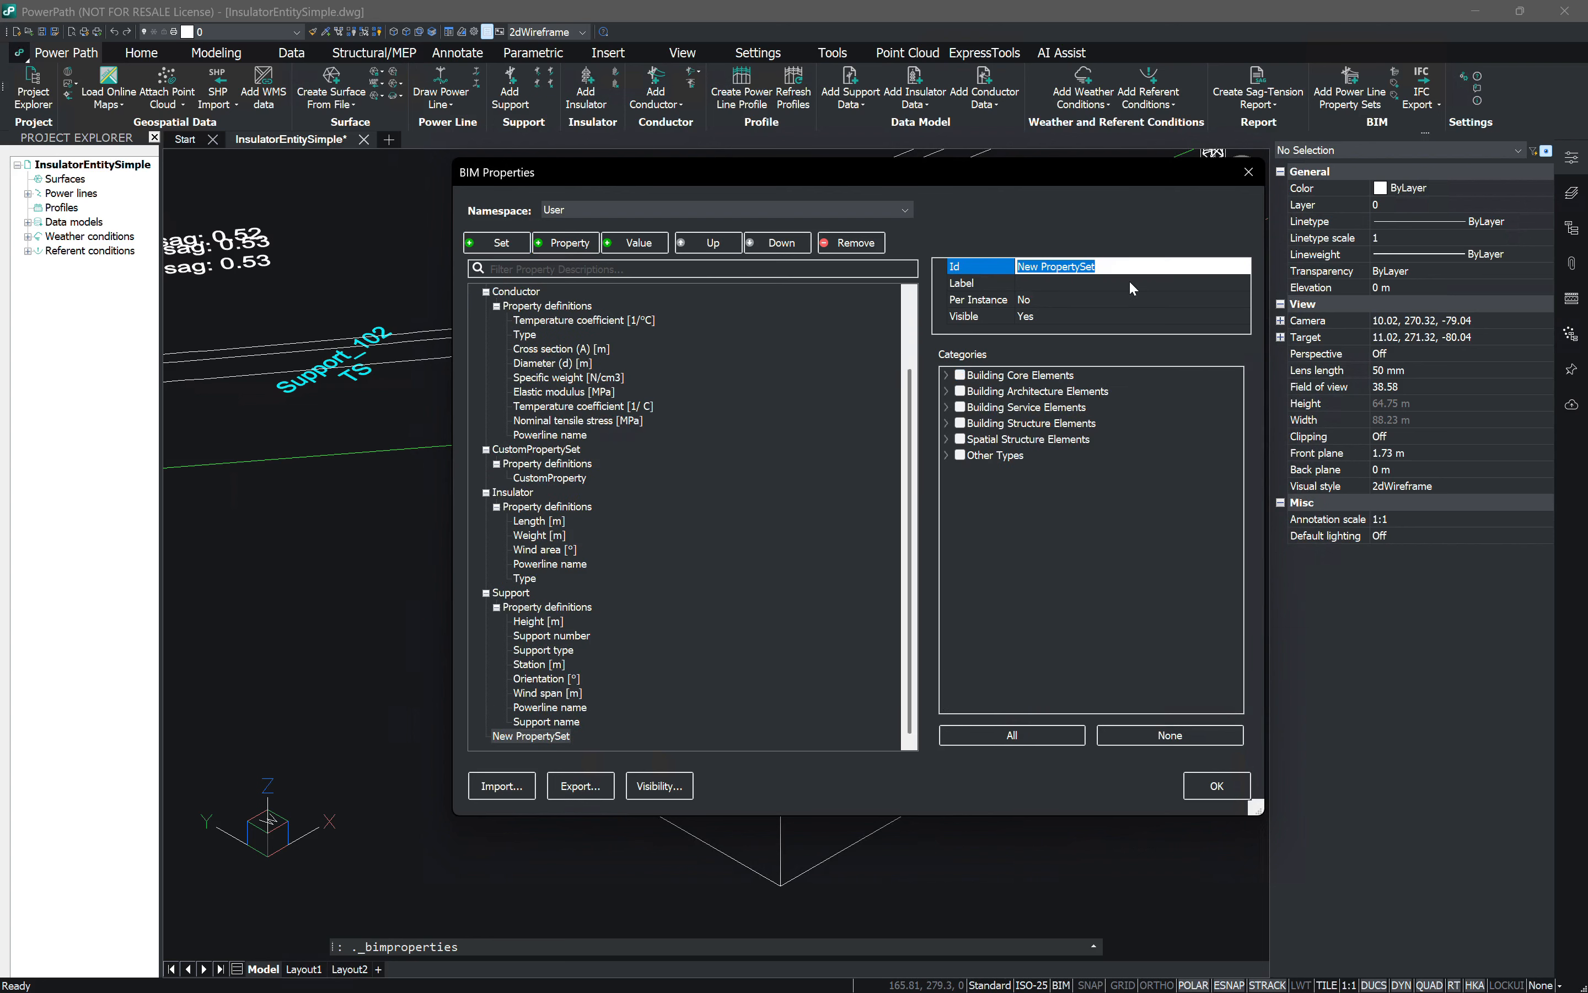
pyautogui.write('Cu')
pyautogui.click(1074, 286)
pyautogui.write('CustomPropertySet2Id')
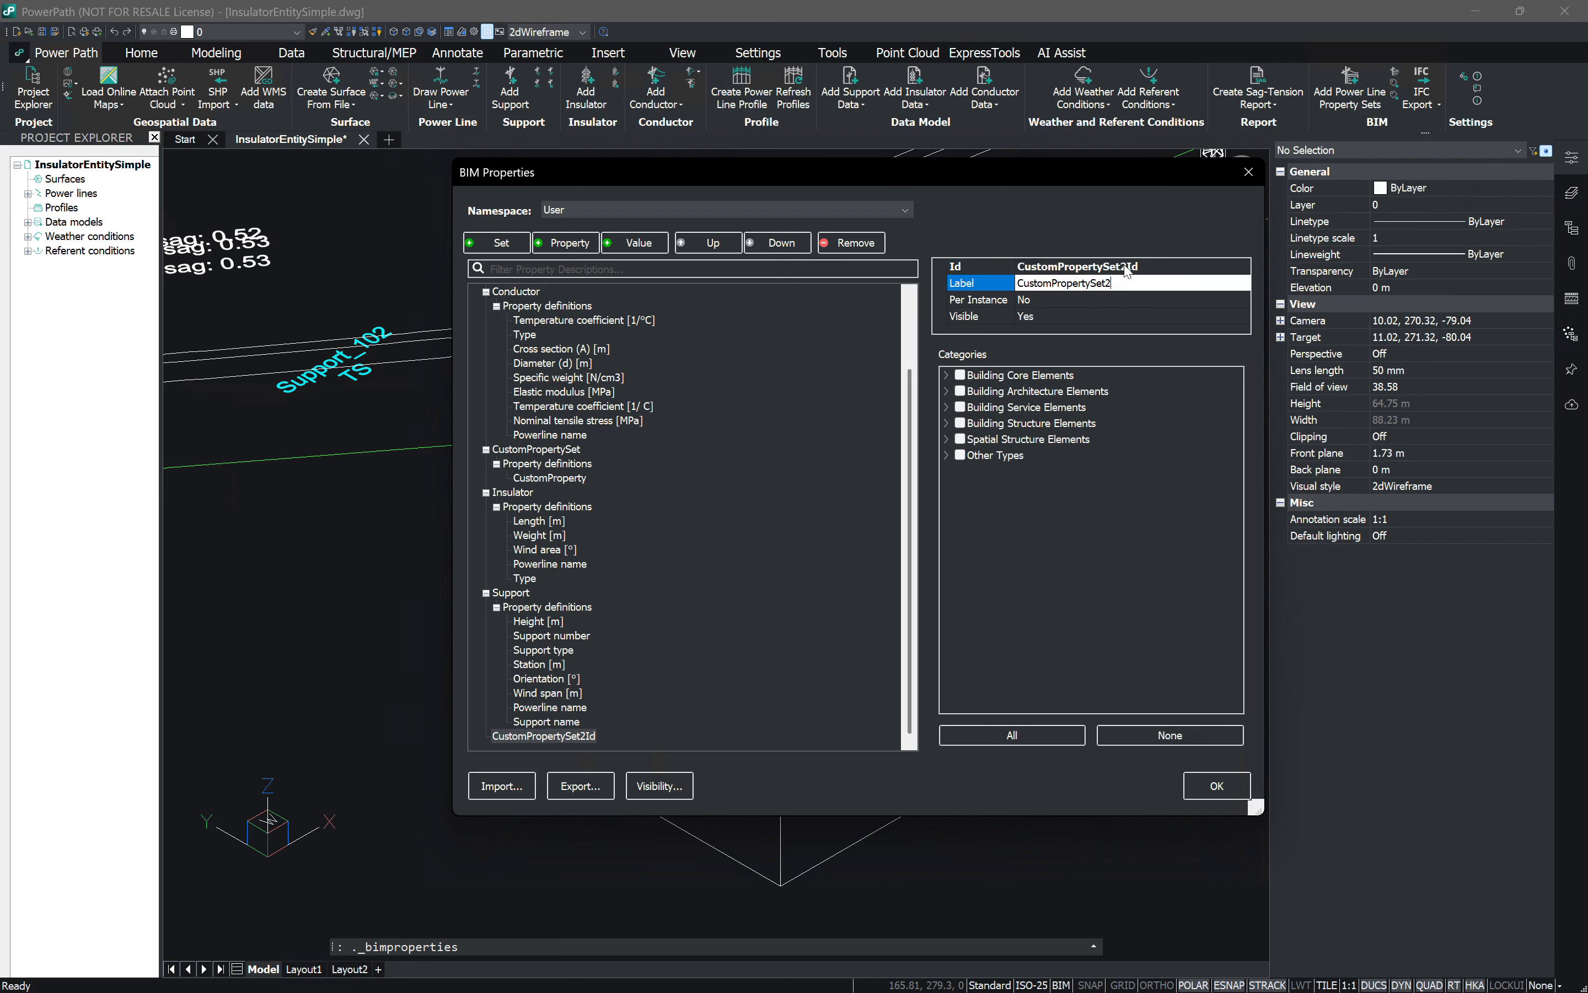
pyautogui.doubleClick(1047, 300)
pyautogui.click(1050, 301)
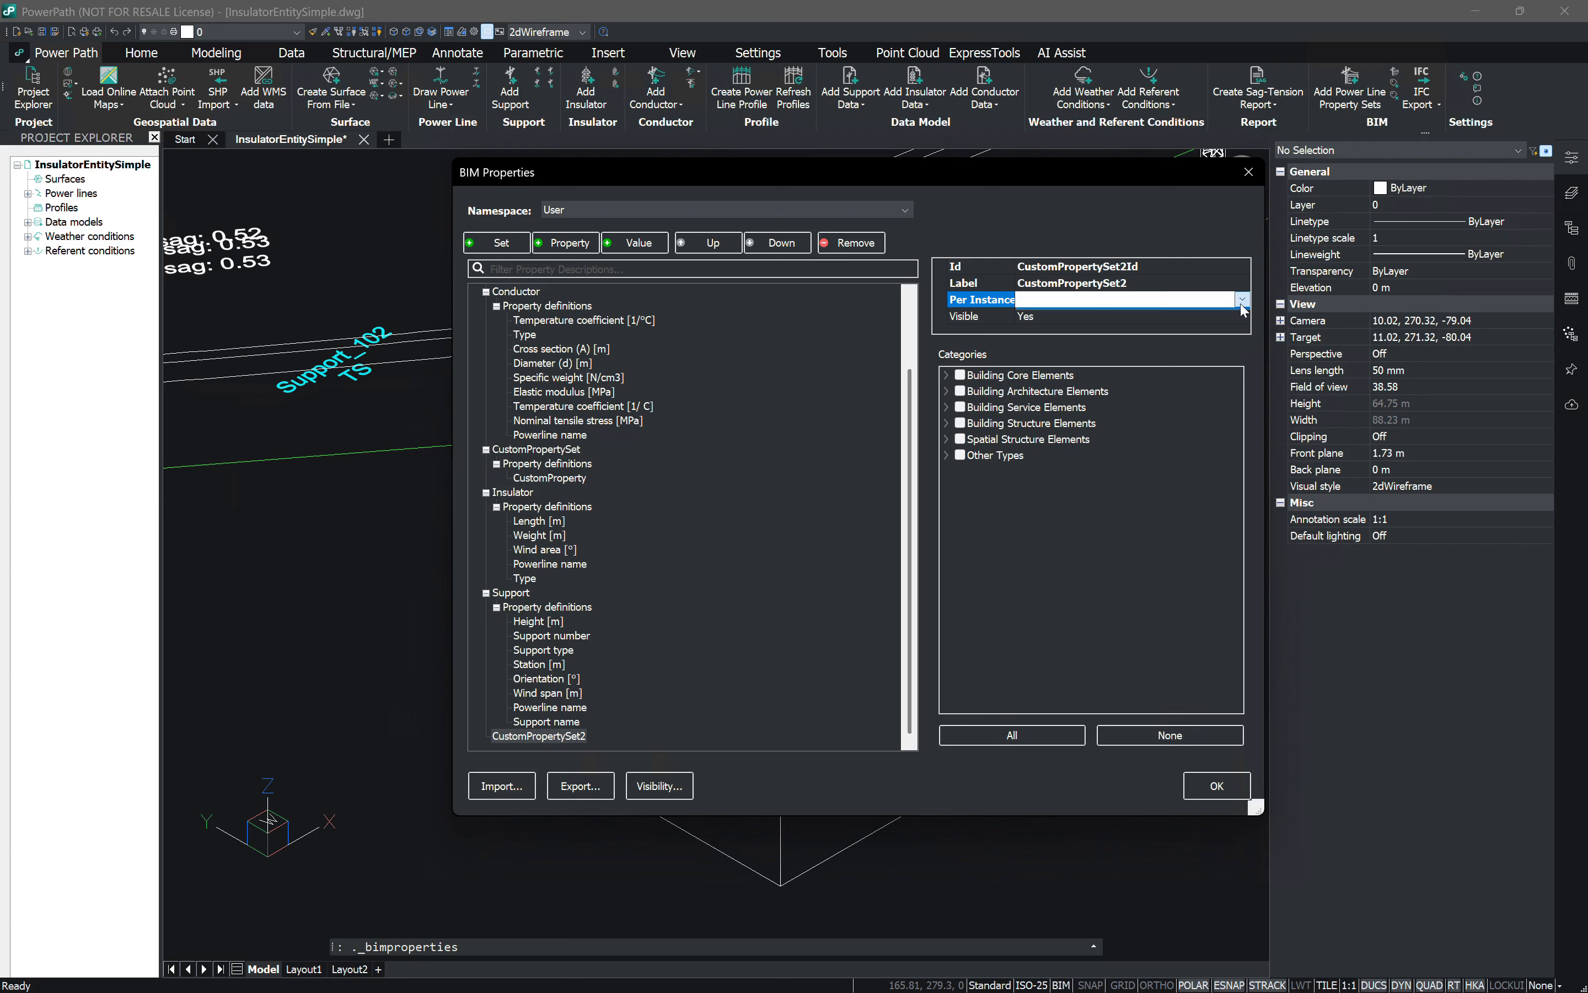
pyautogui.click(1063, 313)
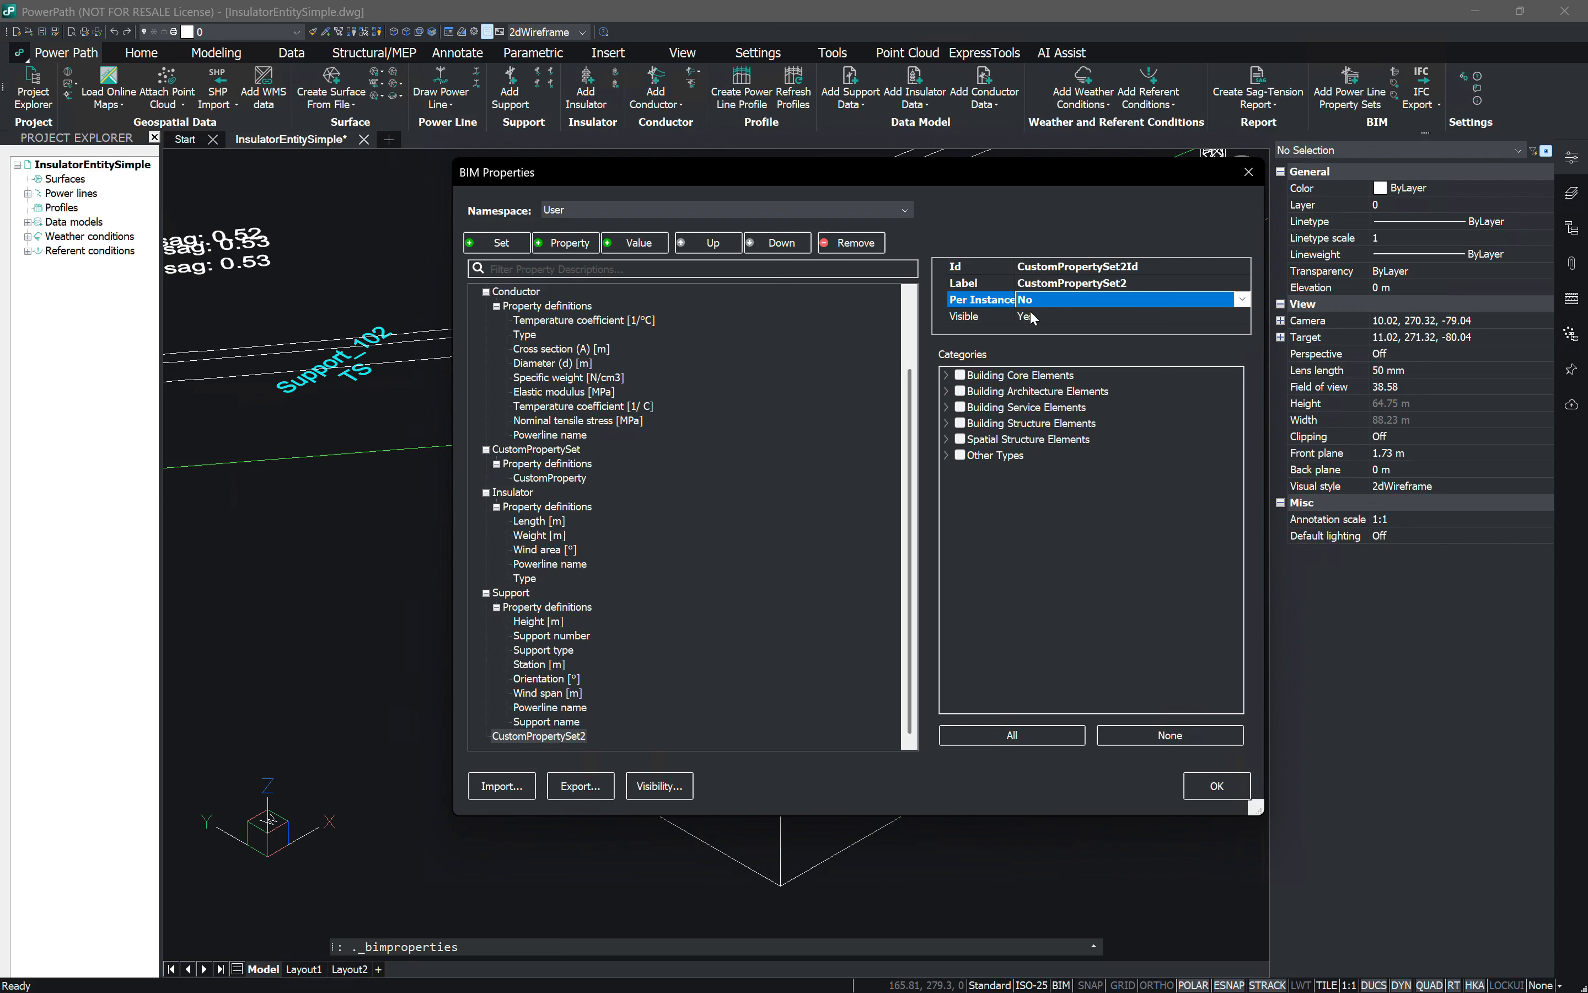
pyautogui.click(947, 376)
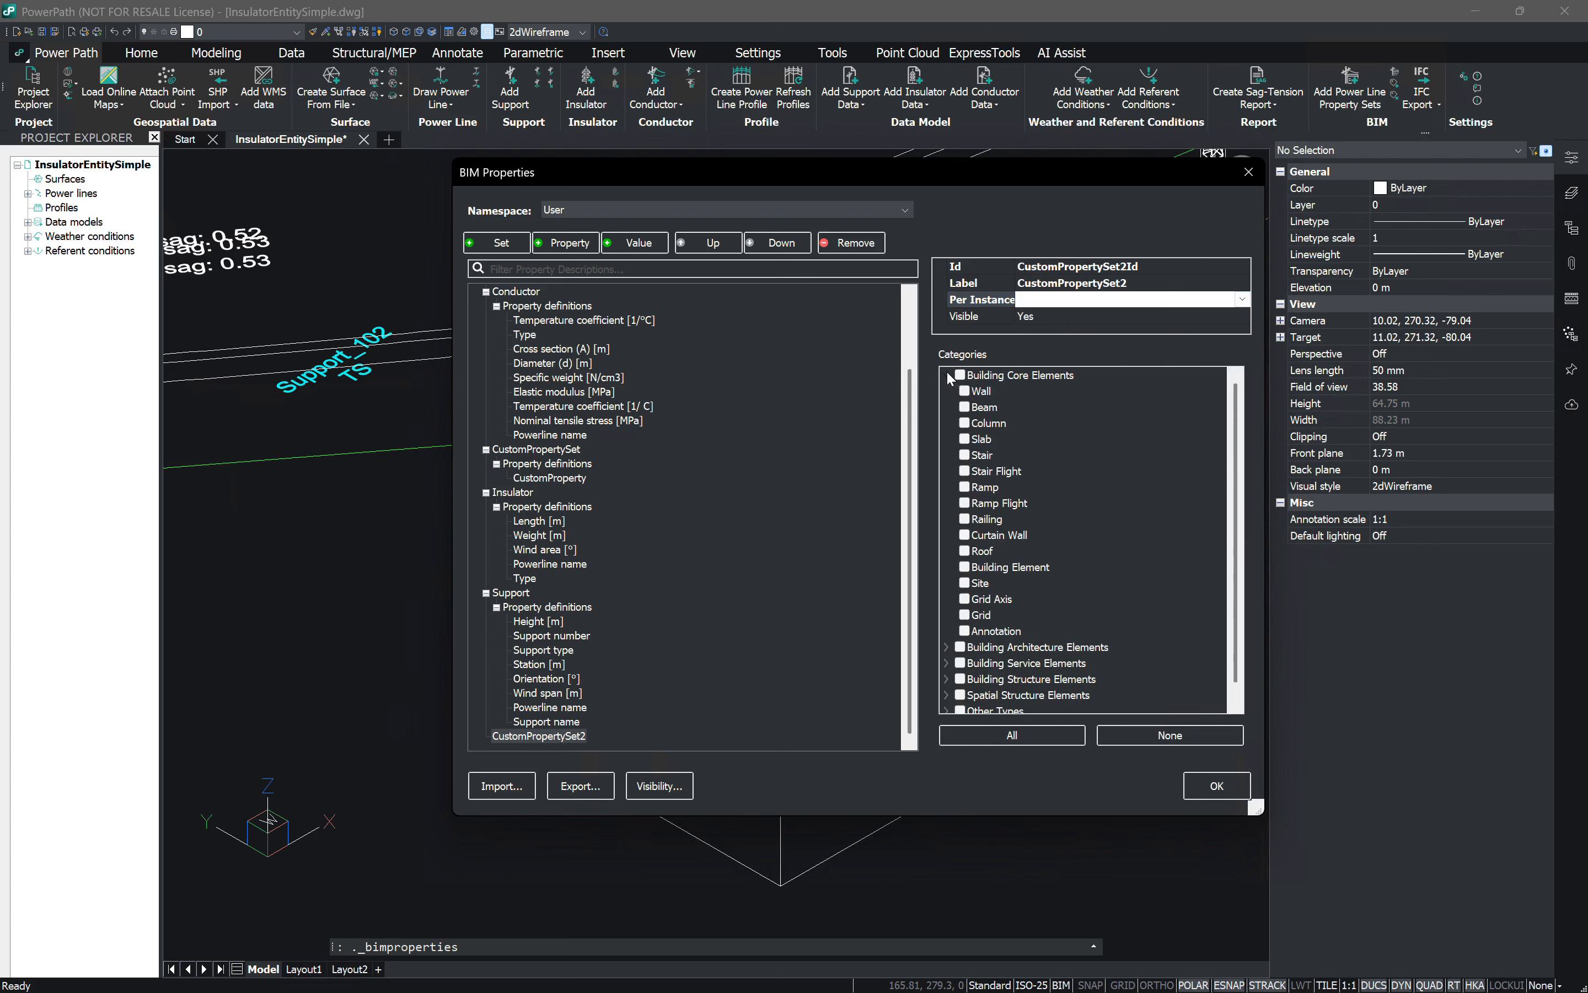
pyautogui.click(964, 569)
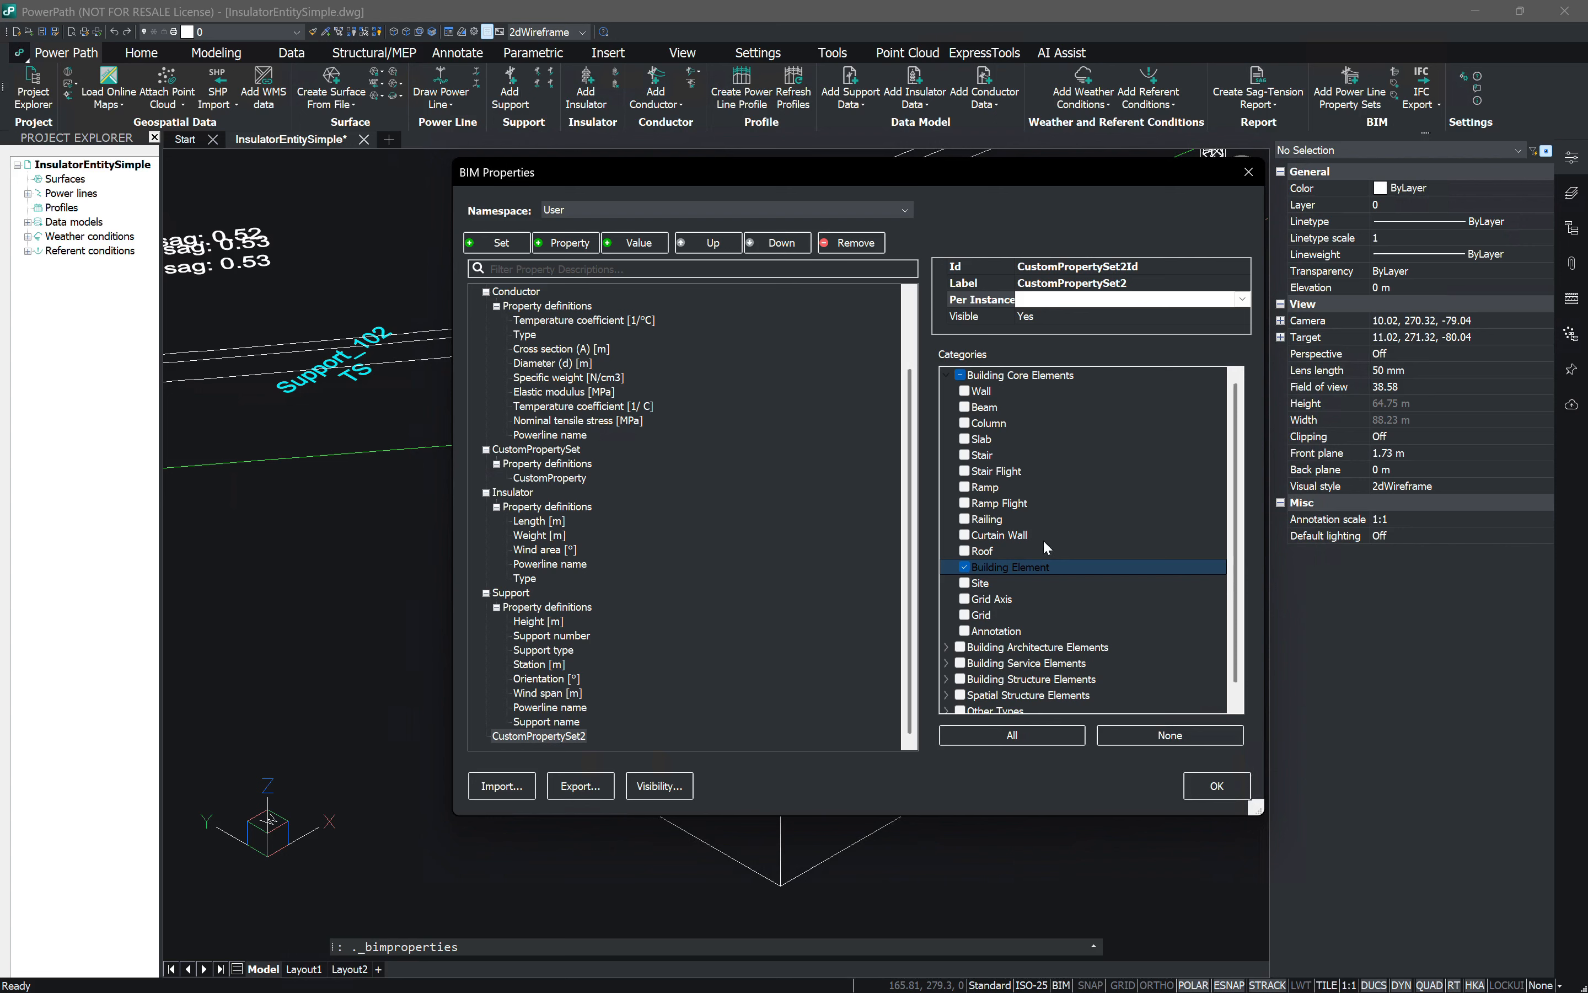
# Step: Add a property to CustomPropertySet2 with Id CustomProperty2Id and label CustomProperty2
pyautogui.click(576, 246)
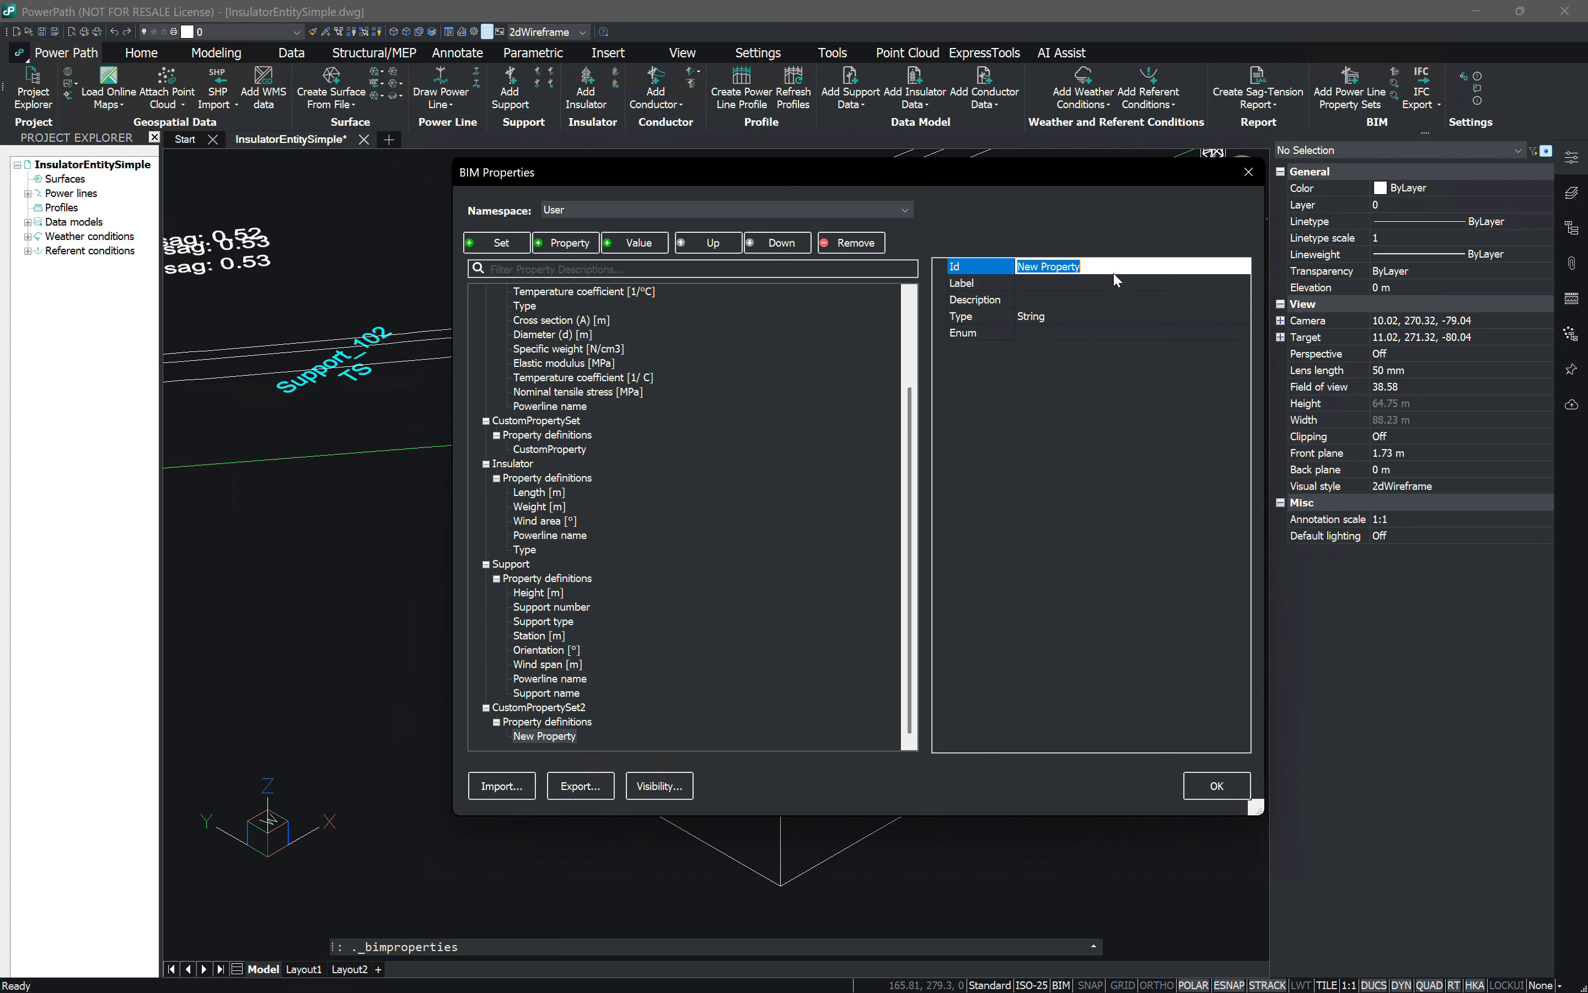
pyautogui.write('CustomPropertySet2Id')
pyautogui.moveTo(1091, 262); pyautogui.dragTo(1106, 269)
pyautogui.press('BackSpace')
pyautogui.write('2')
pyautogui.moveTo(1095, 265); pyautogui.dragTo(1007, 282)
pyautogui.click(1050, 283)
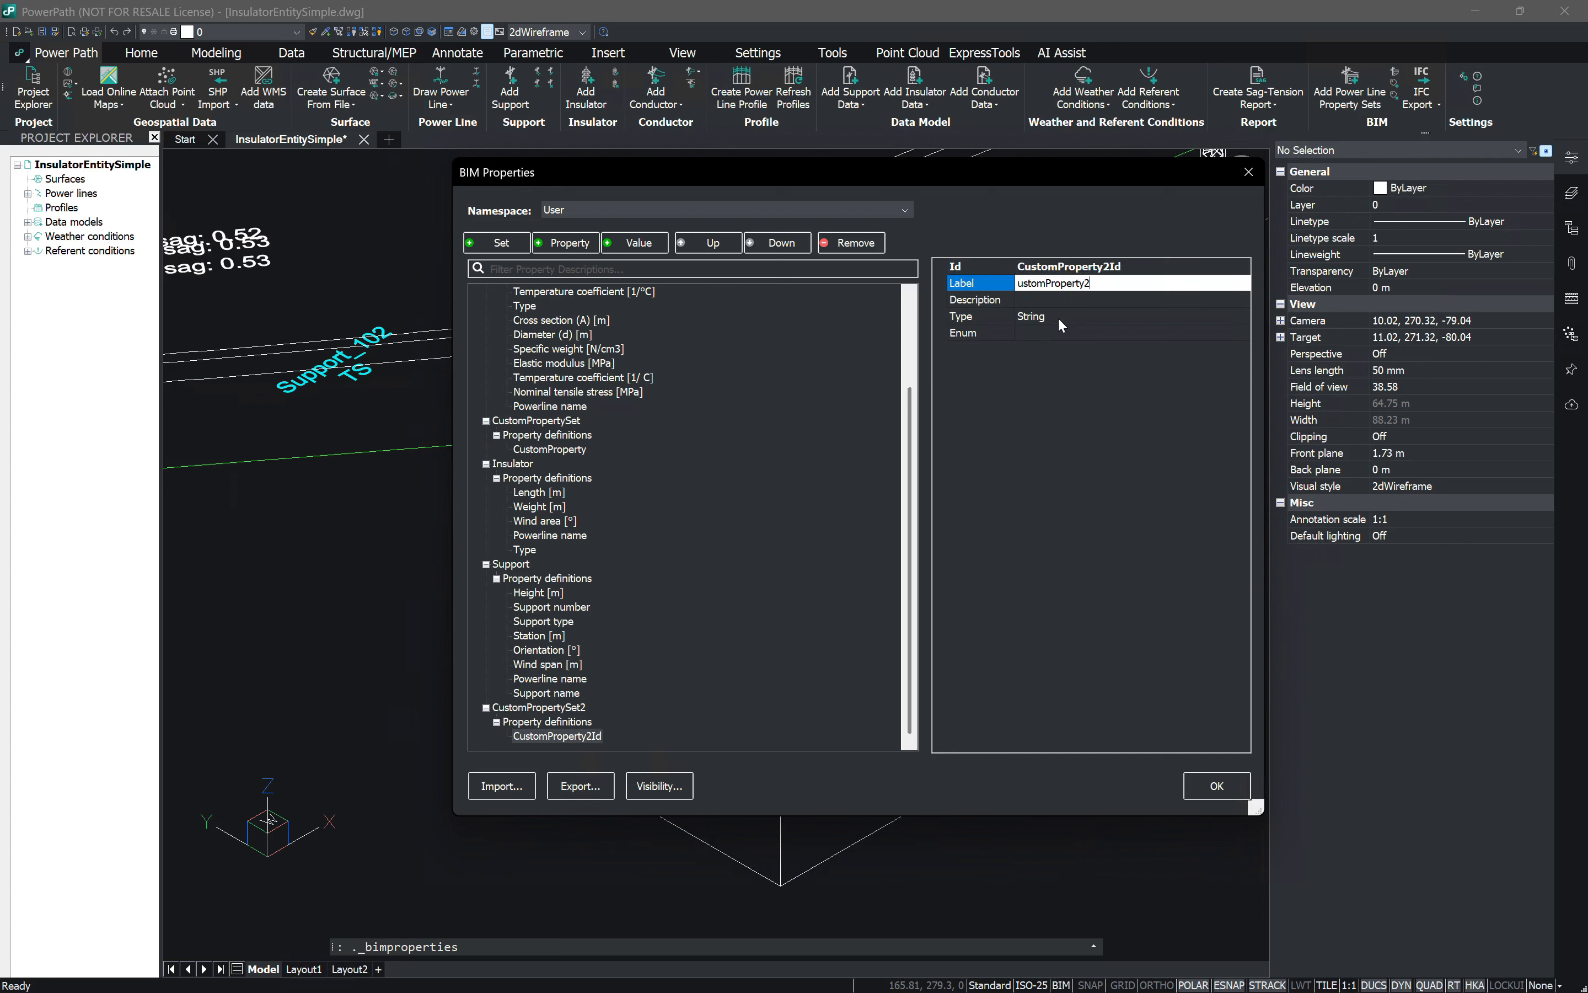
pyautogui.press('Home')
pyautogui.write('C')
# Step: Describe CustomProperty2 as "This is another custom property", review CustomPropertySet2, and accept the BIM property changes
pyautogui.click(1087, 297)
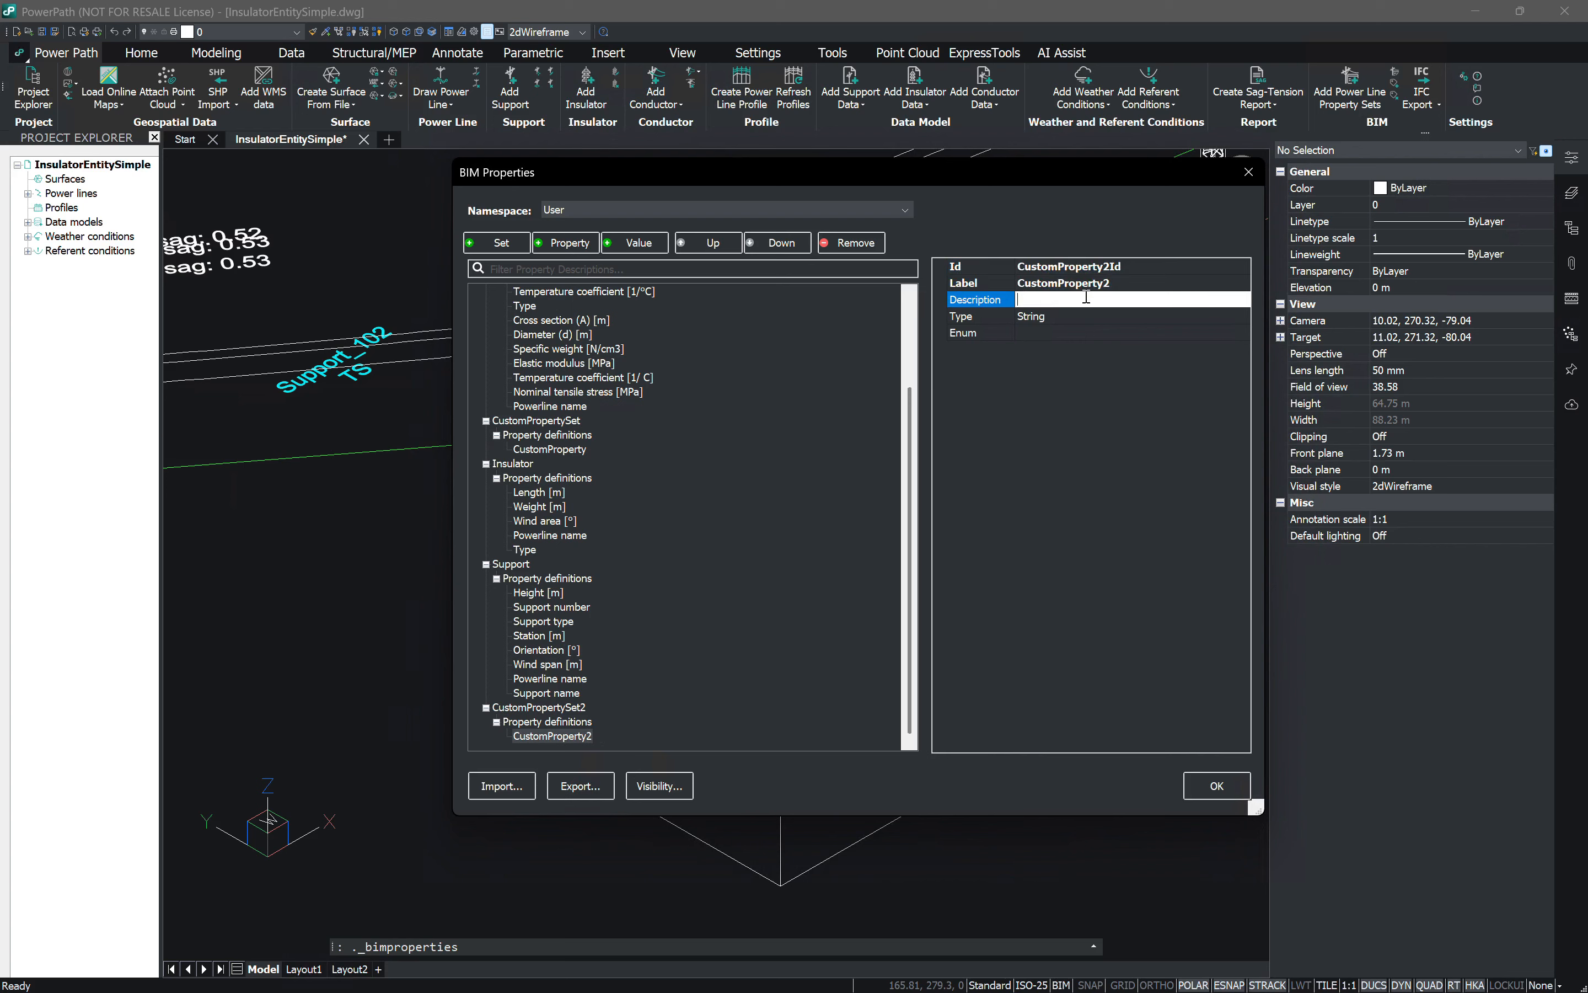
pyautogui.write('This is another custom property')
pyautogui.click(538, 737)
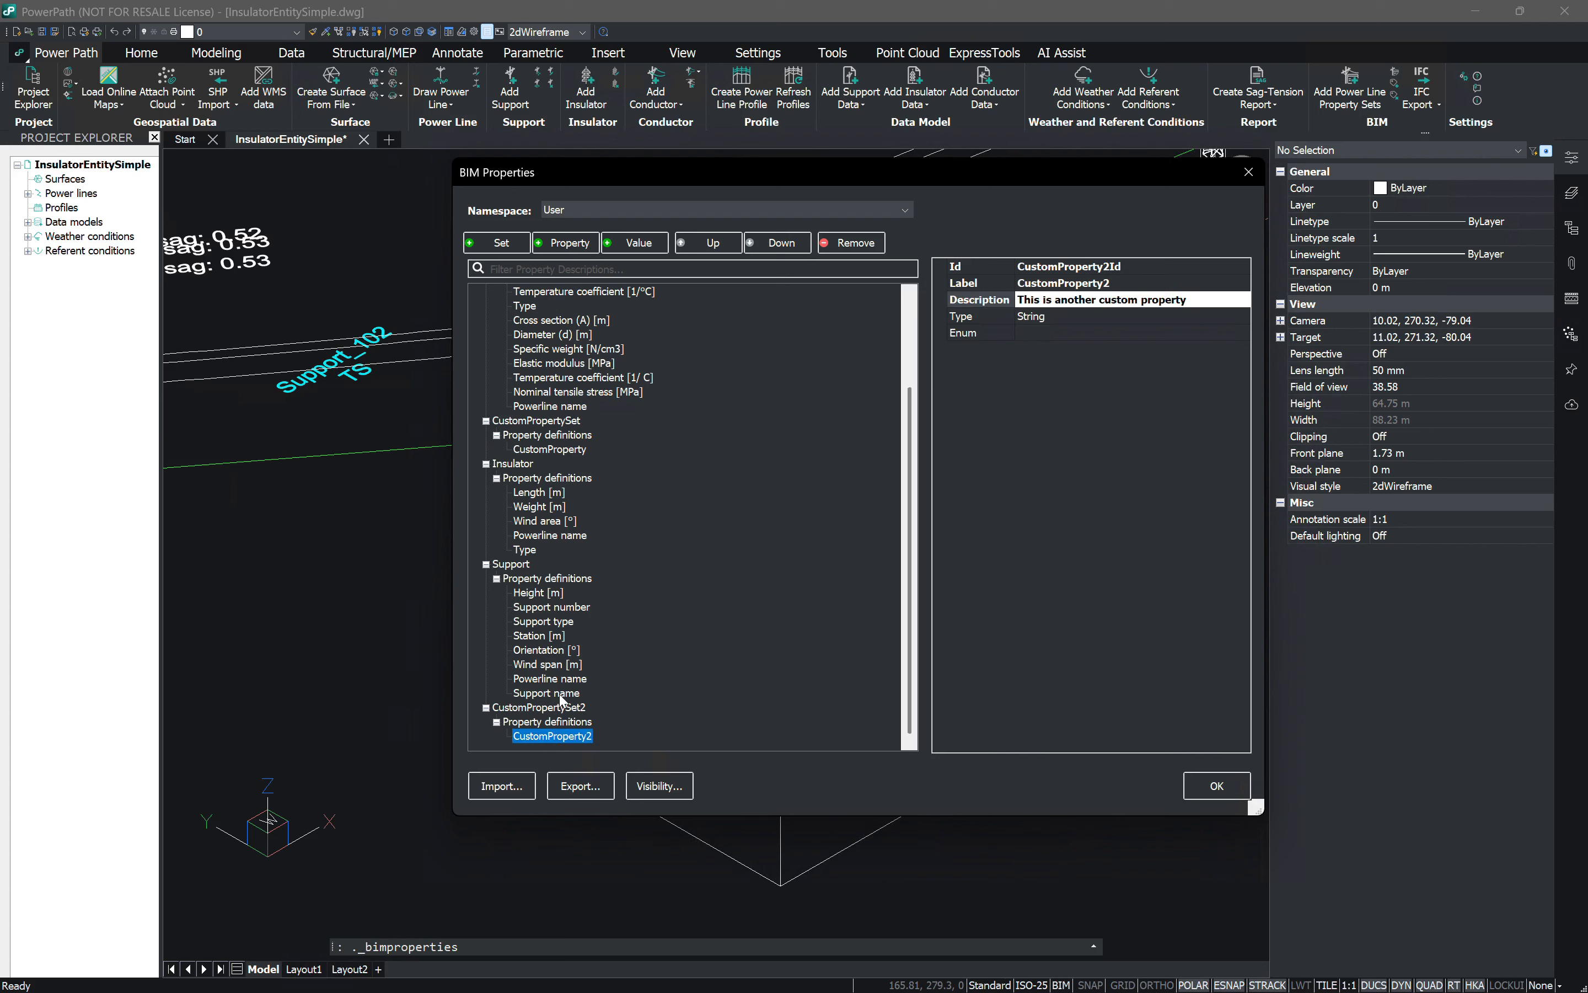
pyautogui.click(545, 723)
pyautogui.click(534, 707)
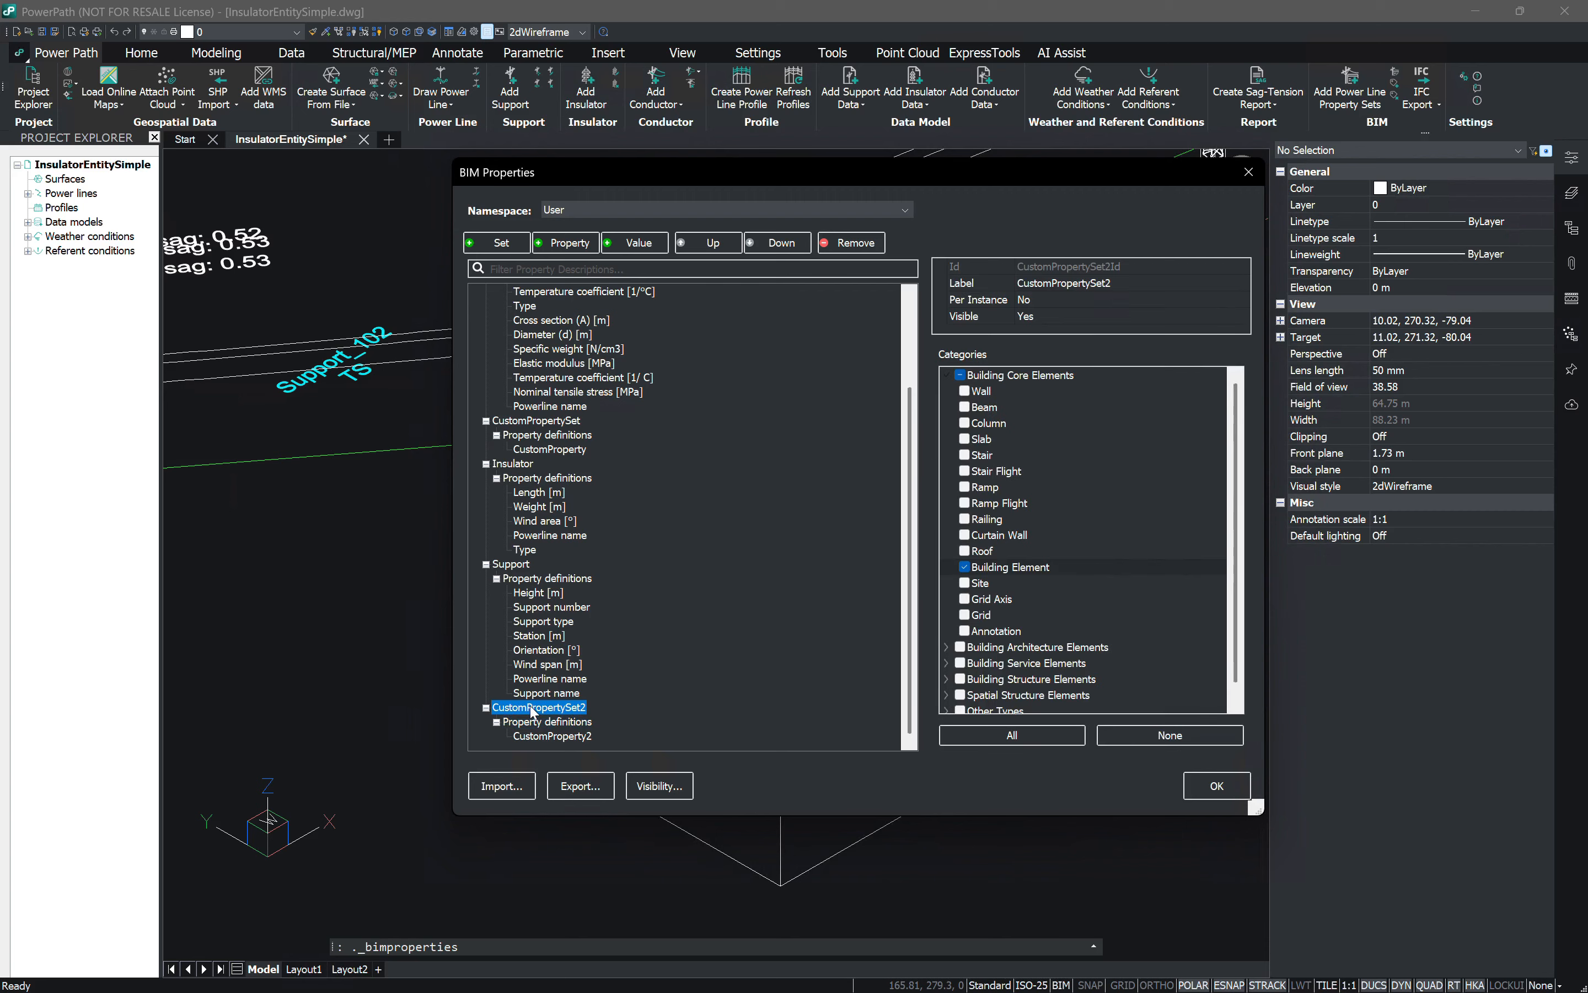
pyautogui.click(1192, 795)
# Step: Check the box solid's property data for CustomPropertySet2, then clear the selection
pyautogui.click(1120, 485)
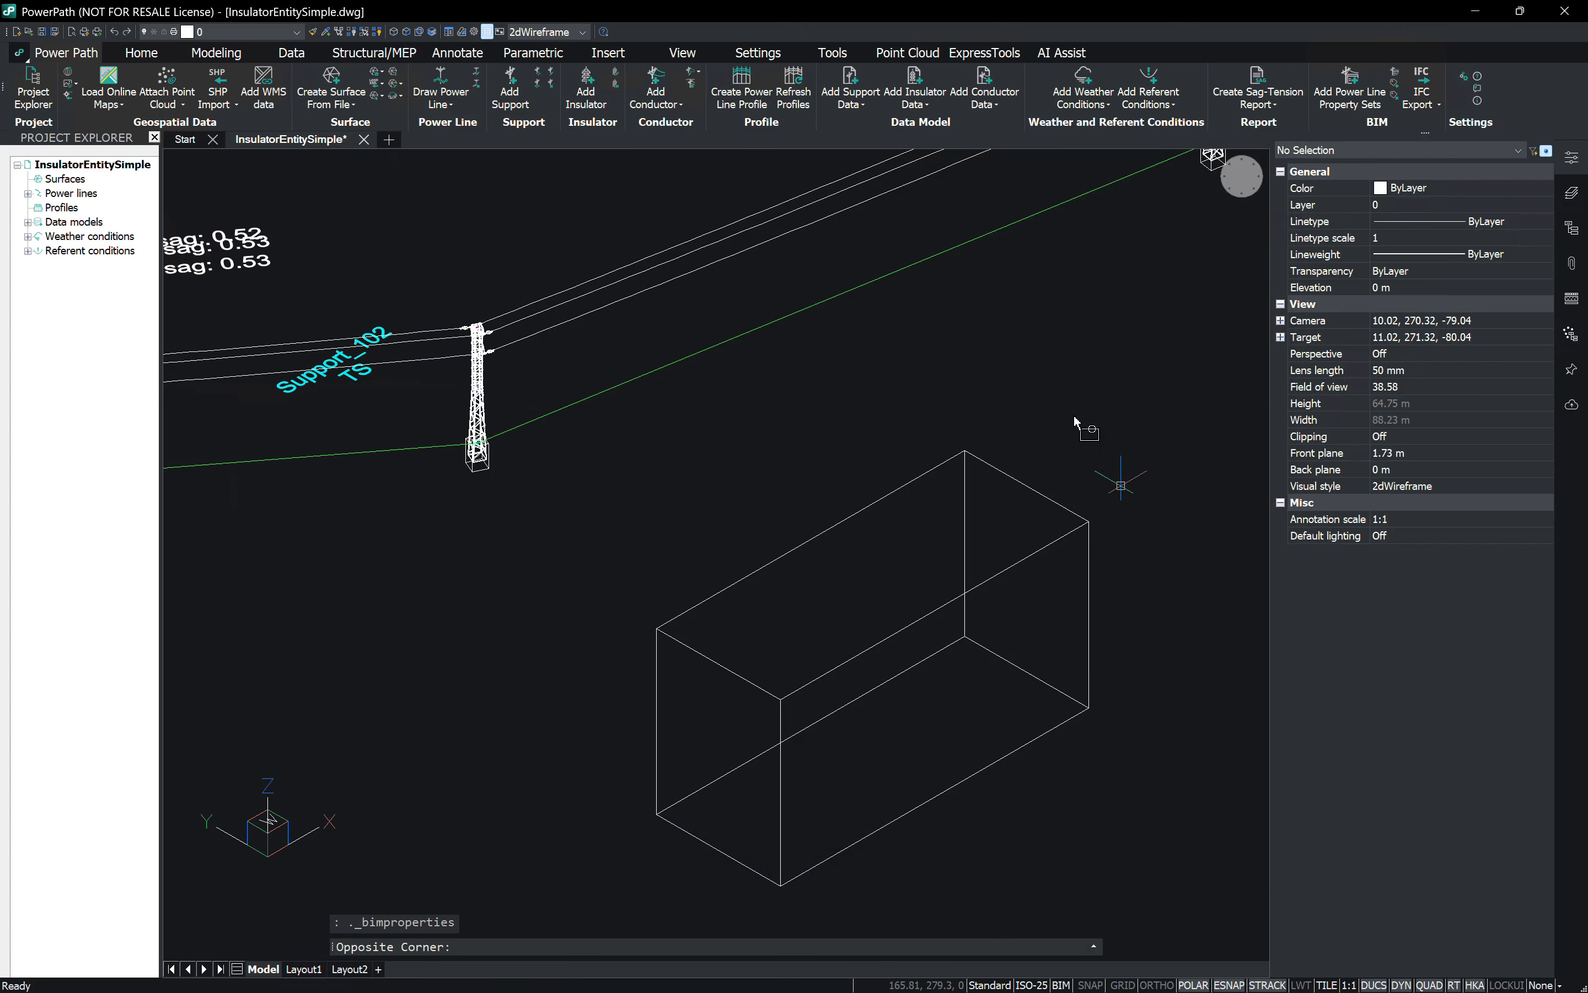
pyautogui.click(1005, 506)
pyautogui.press('Escape')
pyautogui.click(901, 497)
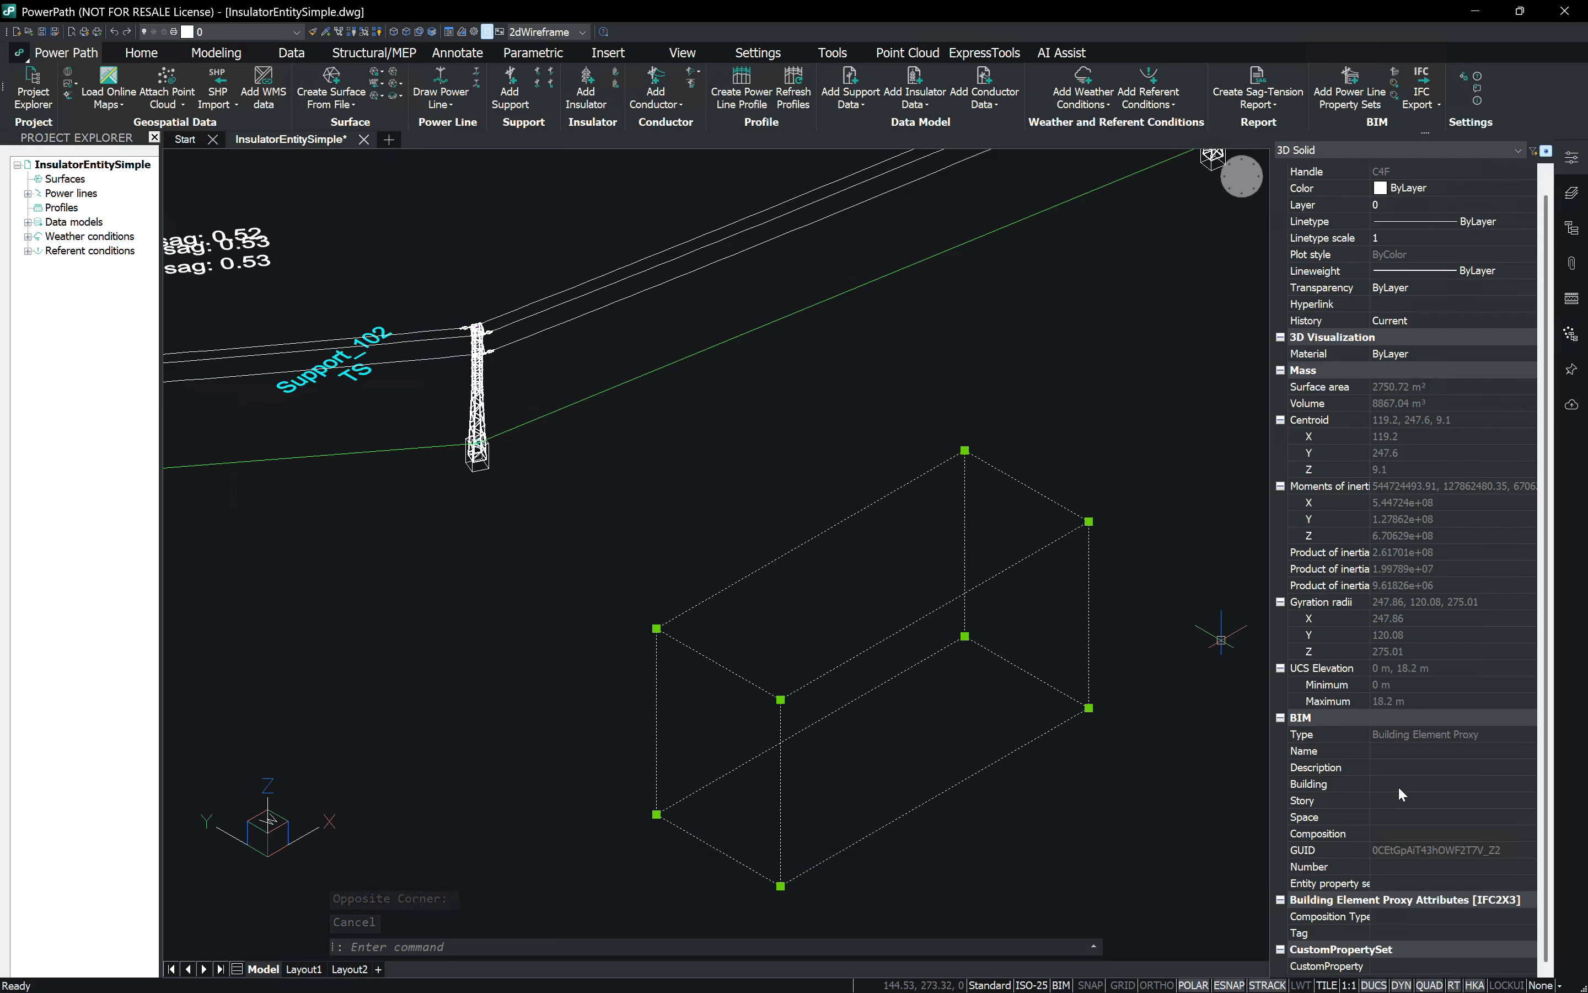
pyautogui.click(1125, 413)
pyautogui.click(1002, 336)
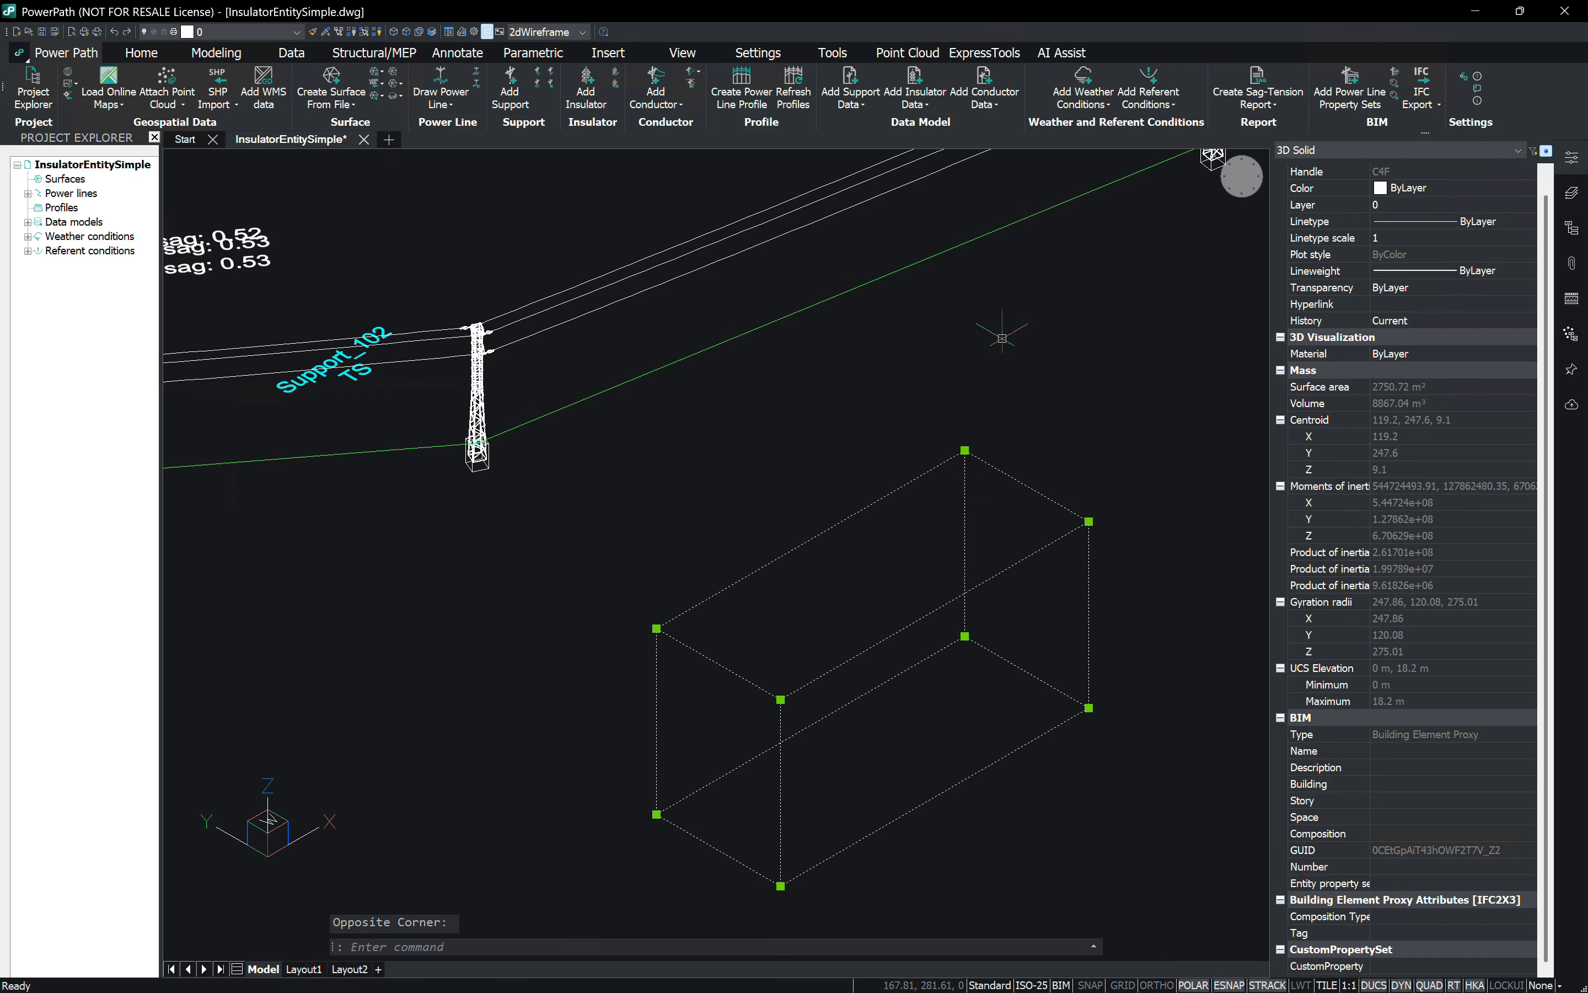
pyautogui.press('Escape')
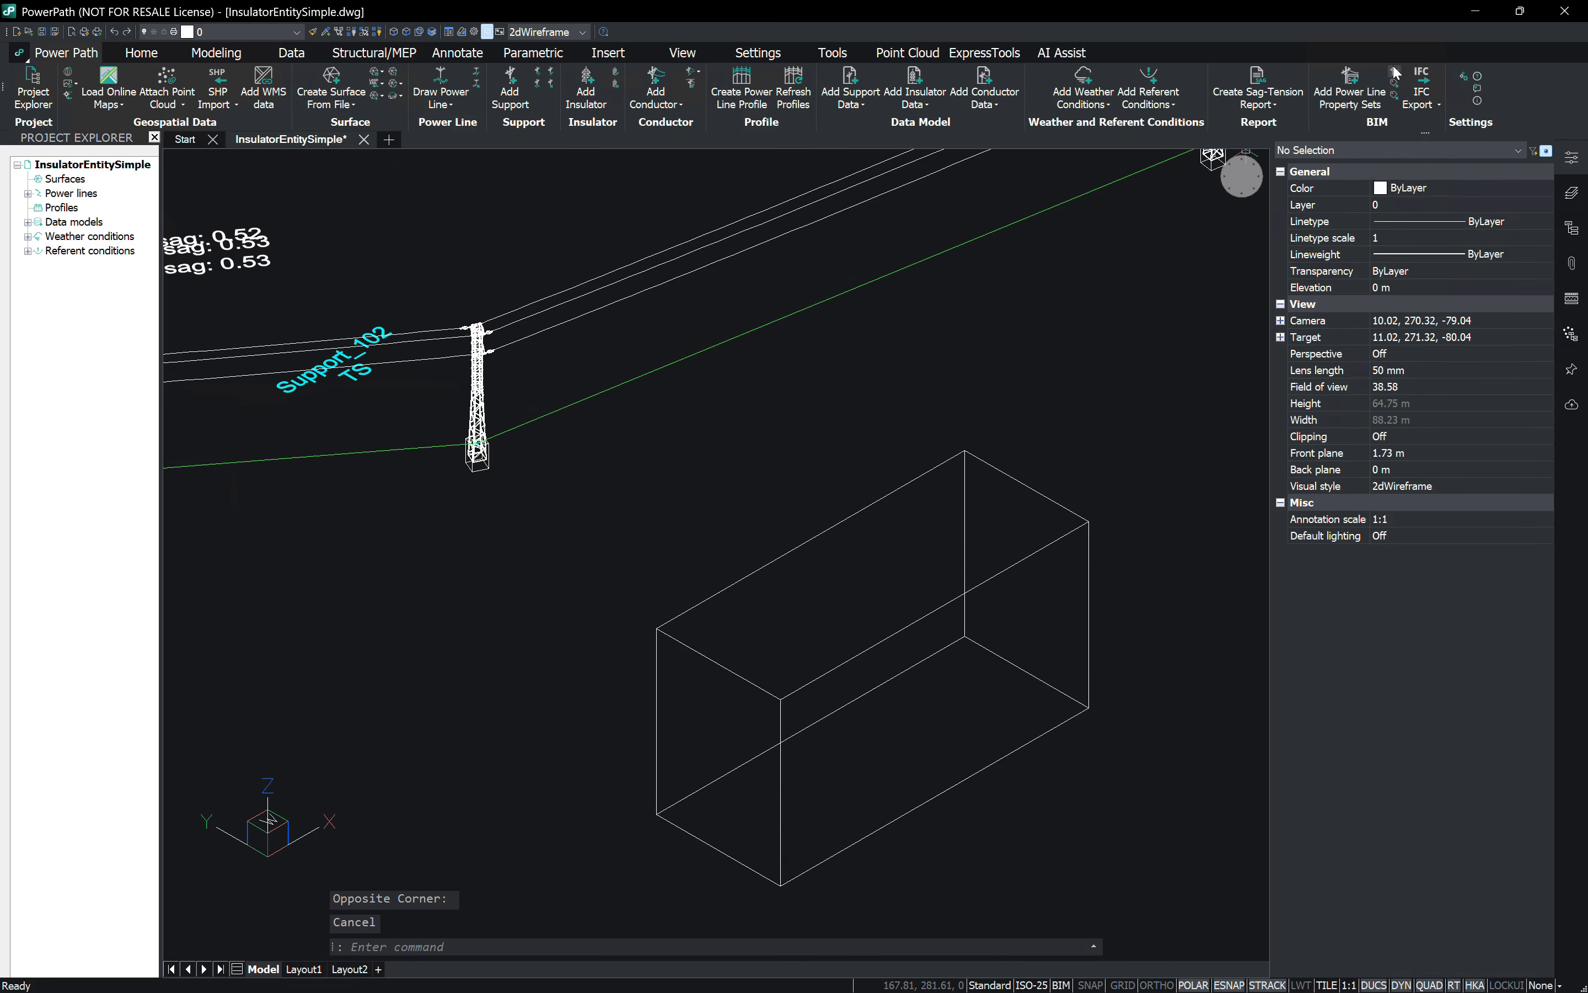
# Step: Extend the categories of CustomPropertySet2 to include the box solid's Building Element Proxy type, and accept the change
pyautogui.click(1394, 79)
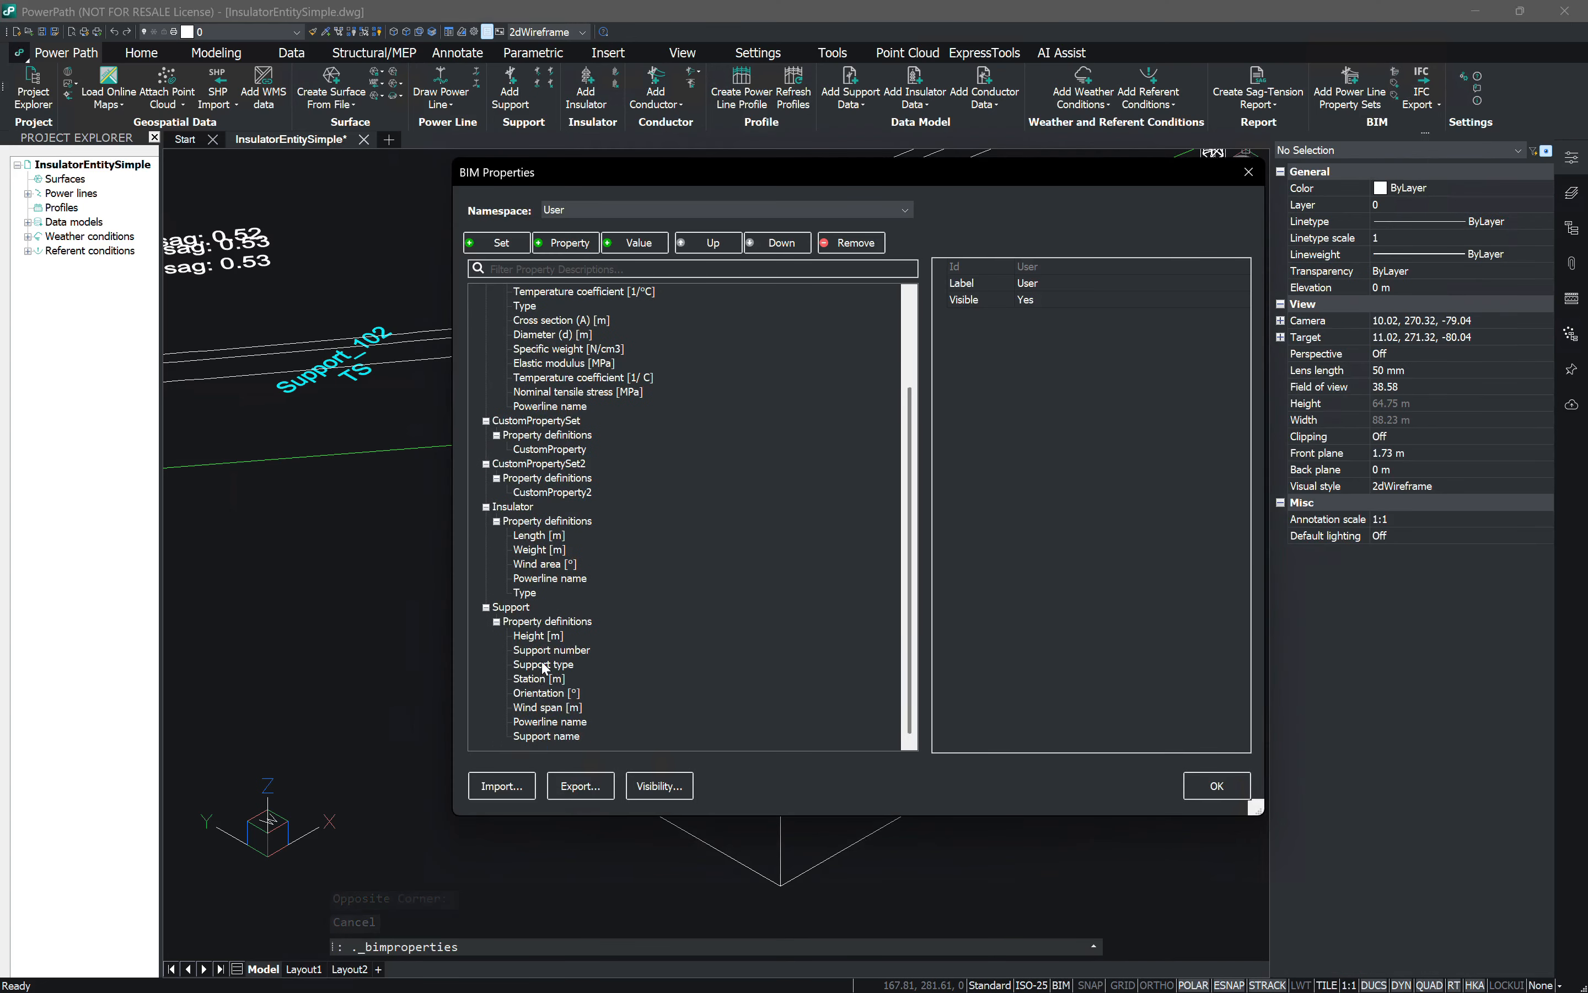
pyautogui.scroll(2, 542, 669)
pyautogui.click(563, 554)
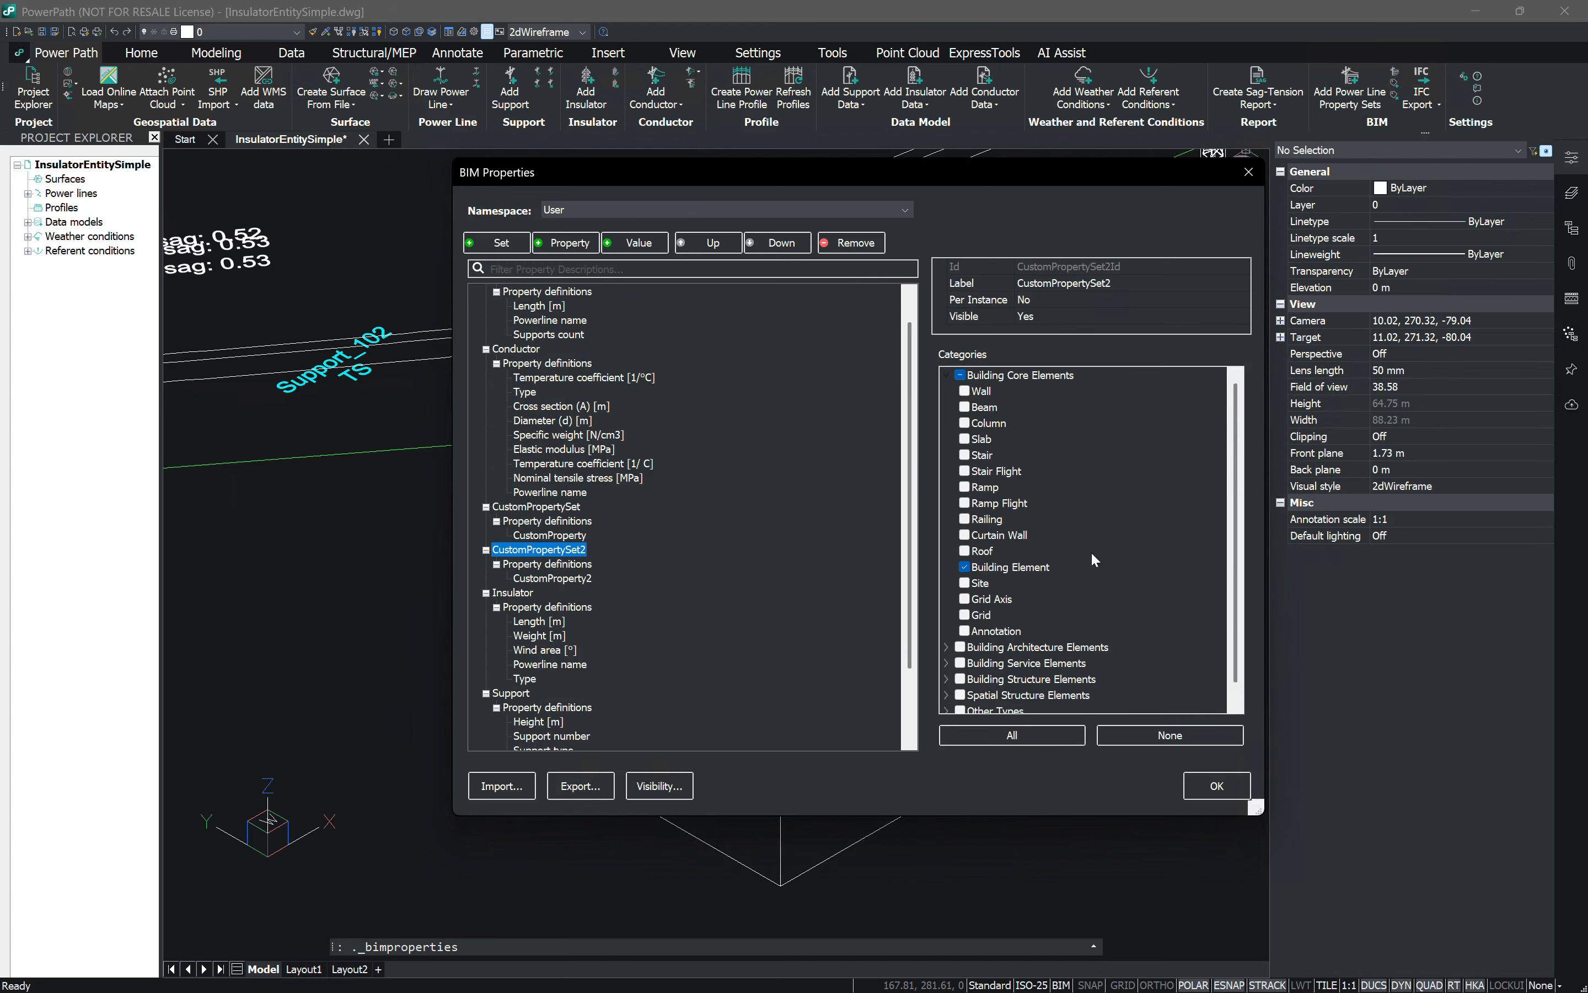
pyautogui.click(946, 695)
pyautogui.scroll(-6, 1049, 673)
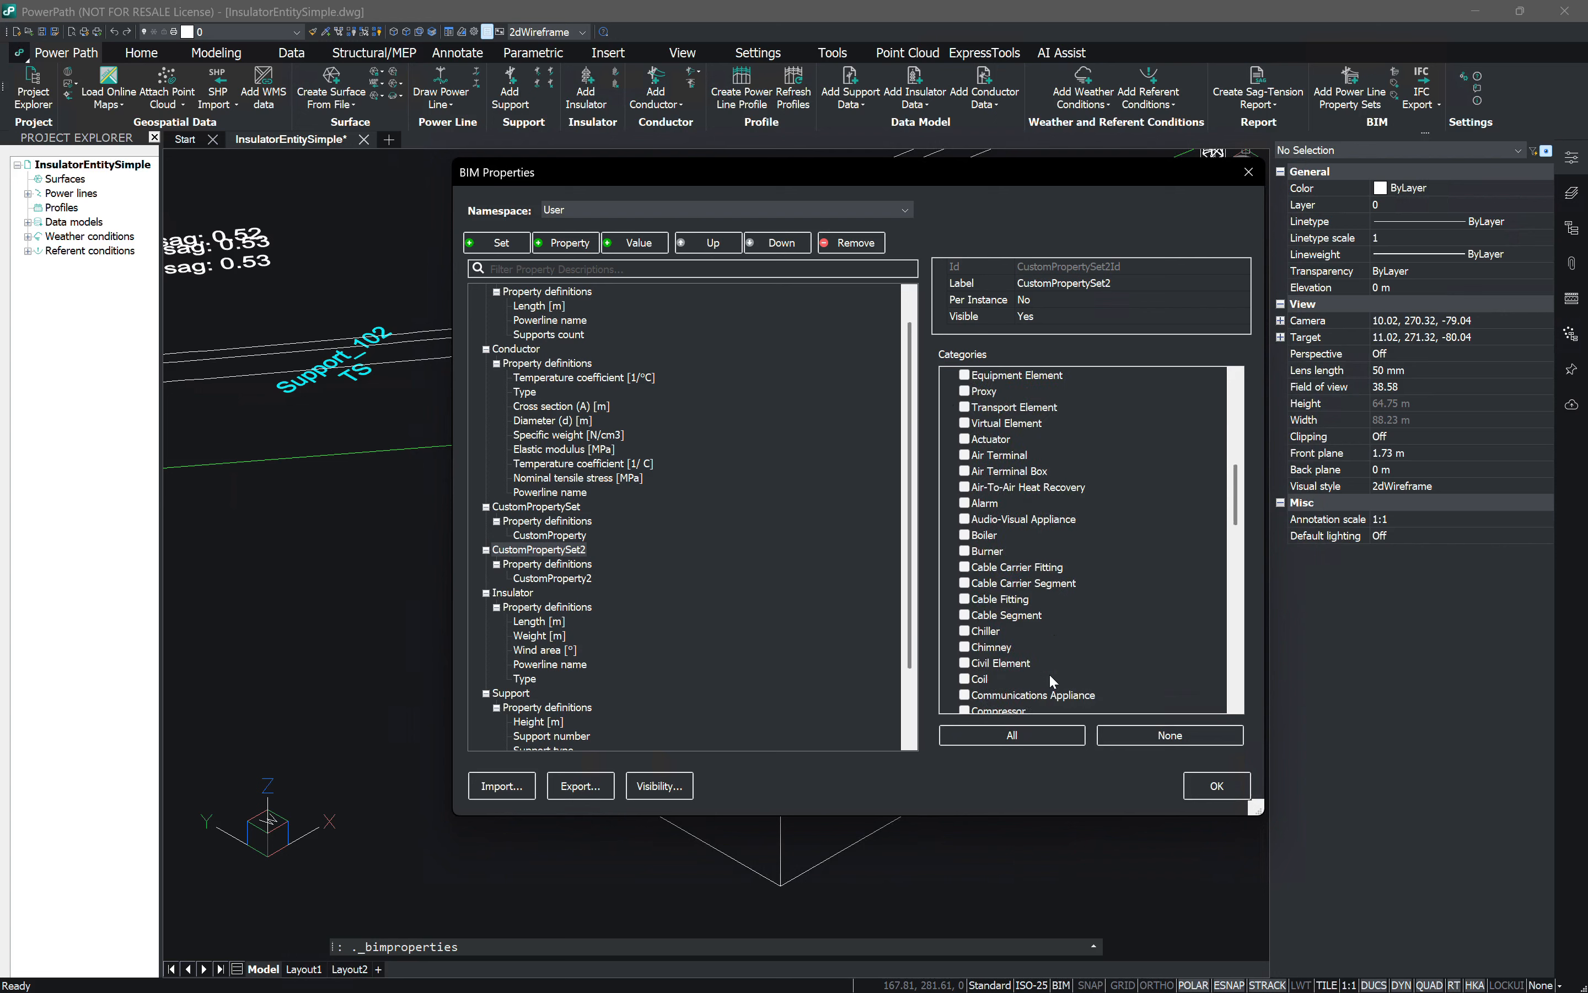
pyautogui.click(963, 438)
pyautogui.click(1216, 792)
# Step: Reselect the box solid, look for CustomPropertySet2 at the end of its property data, and deselect it
pyautogui.click(1128, 486)
pyautogui.press('Escape')
pyautogui.click(912, 506)
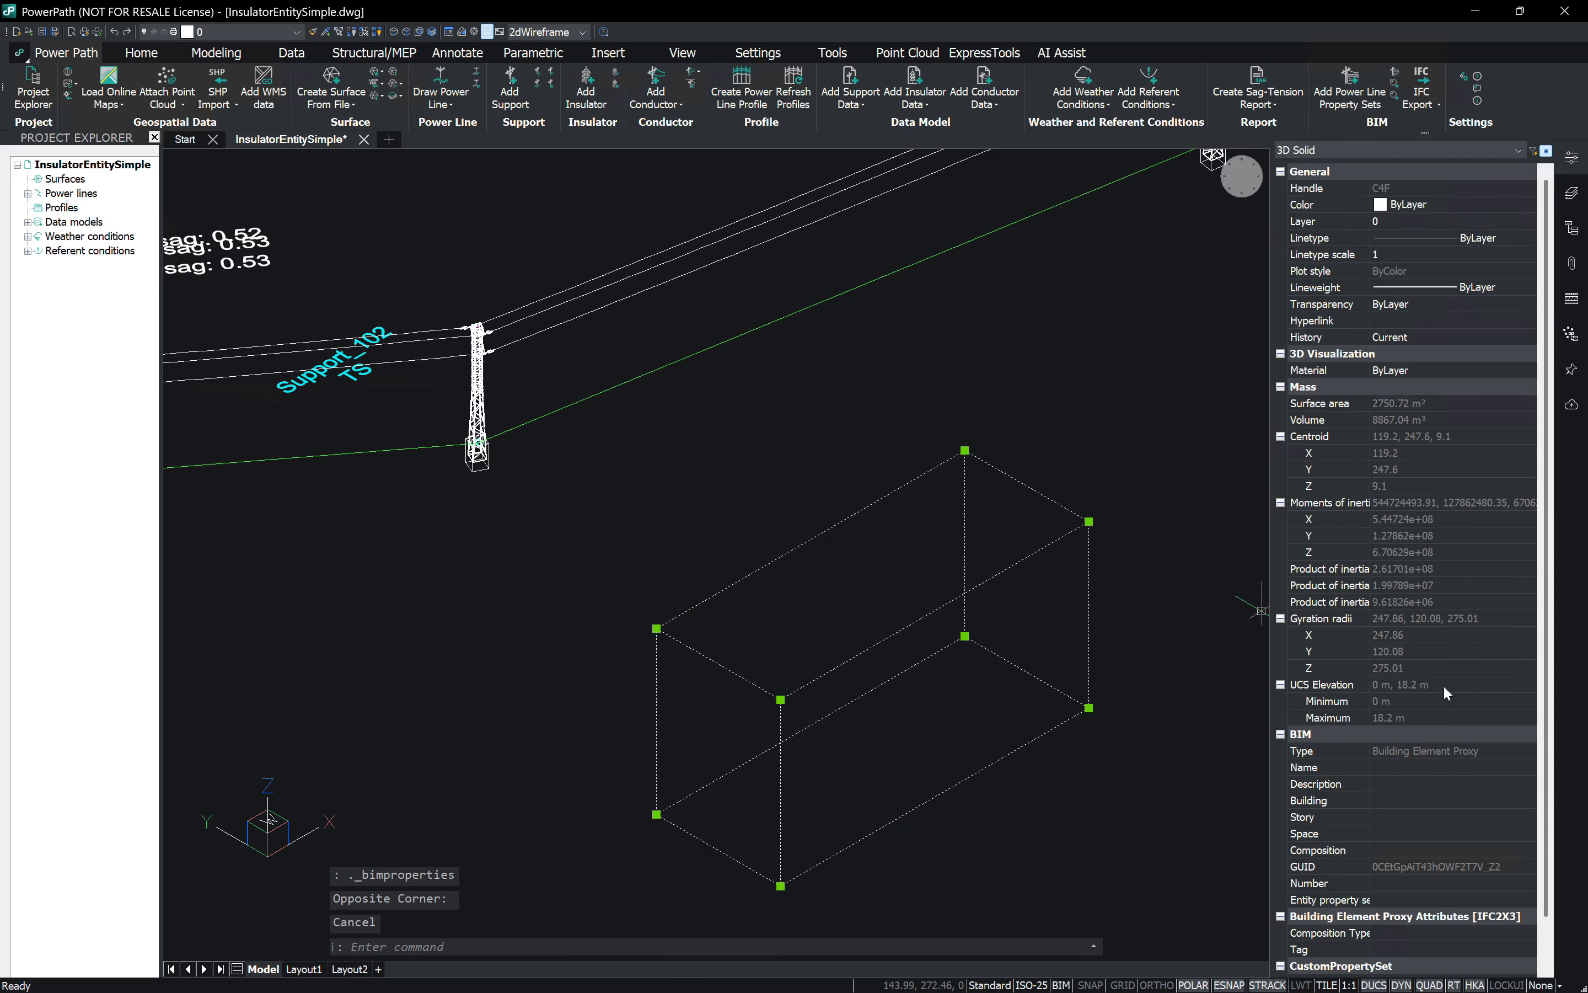
pyautogui.scroll(-1, 1444, 685)
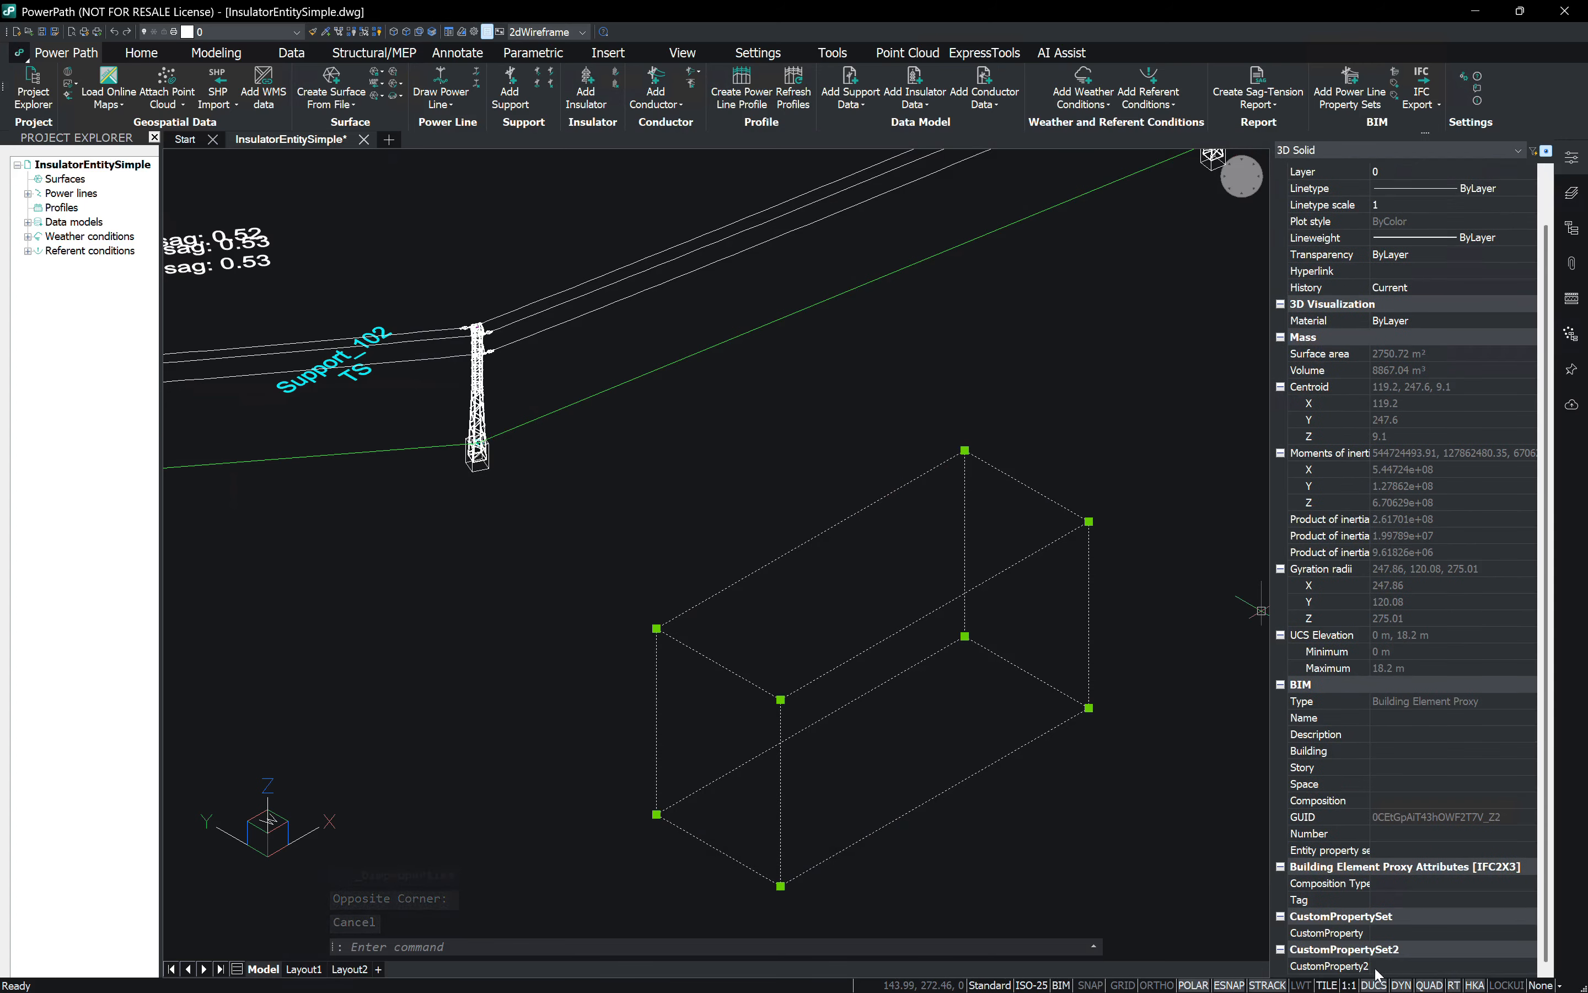
pyautogui.click(552, 480)
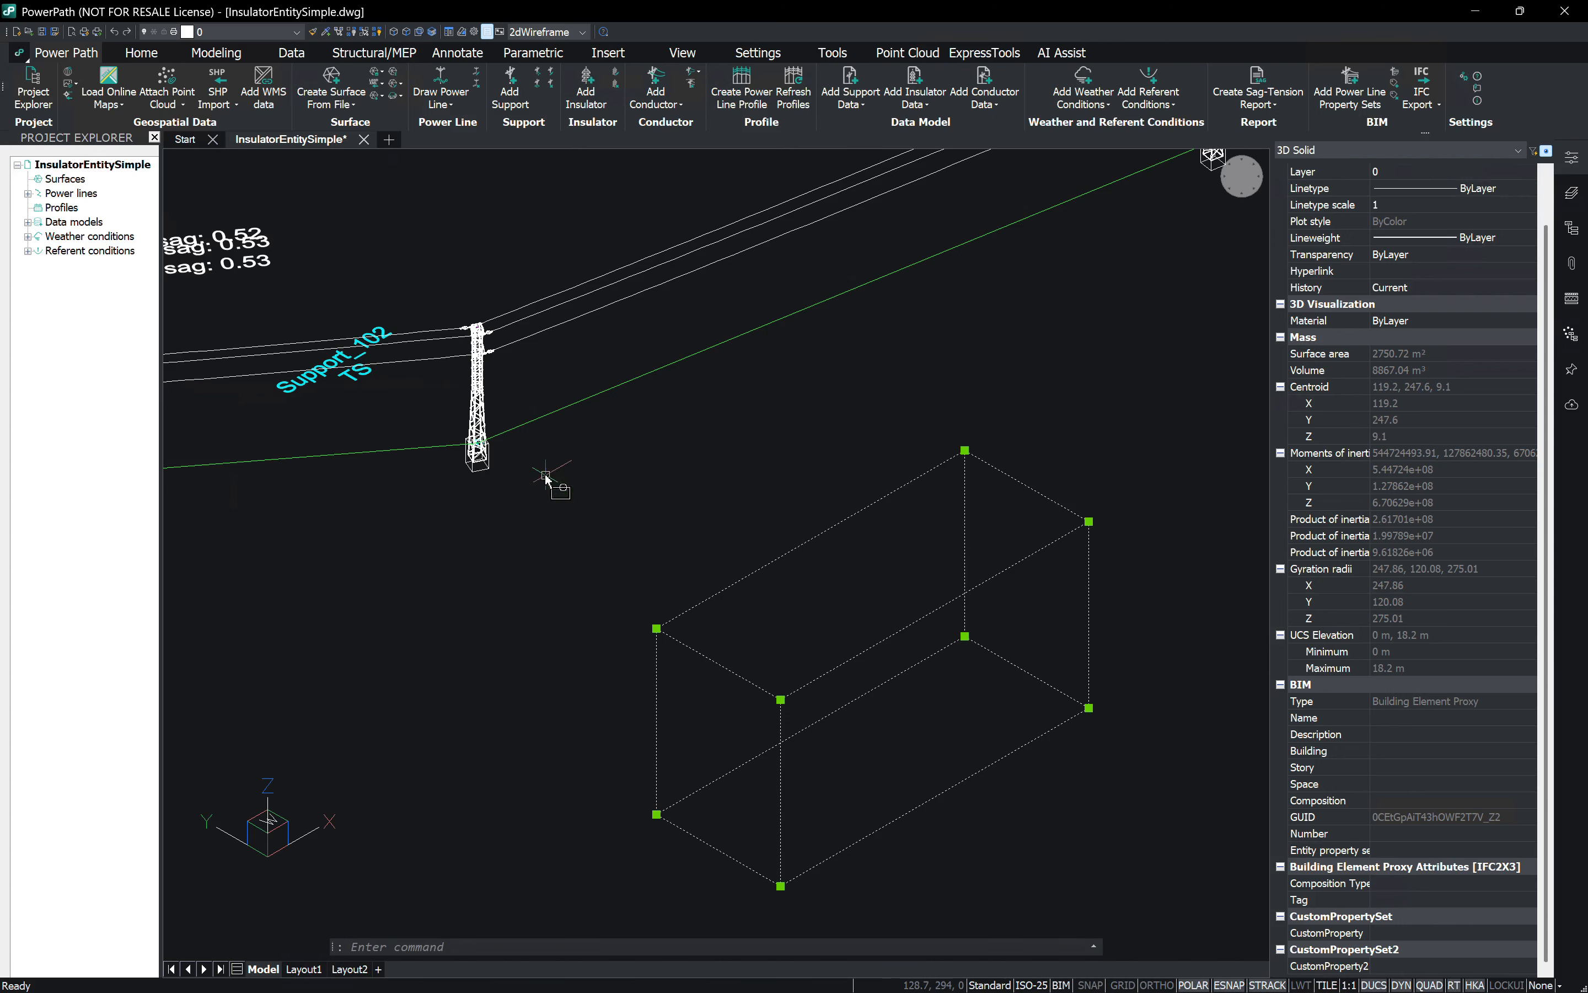
pyautogui.press('Escape')
# Step: Inspect the Support_102 tower's property data for CustomPropertySet2, then clear the selection
pyautogui.click(477, 420)
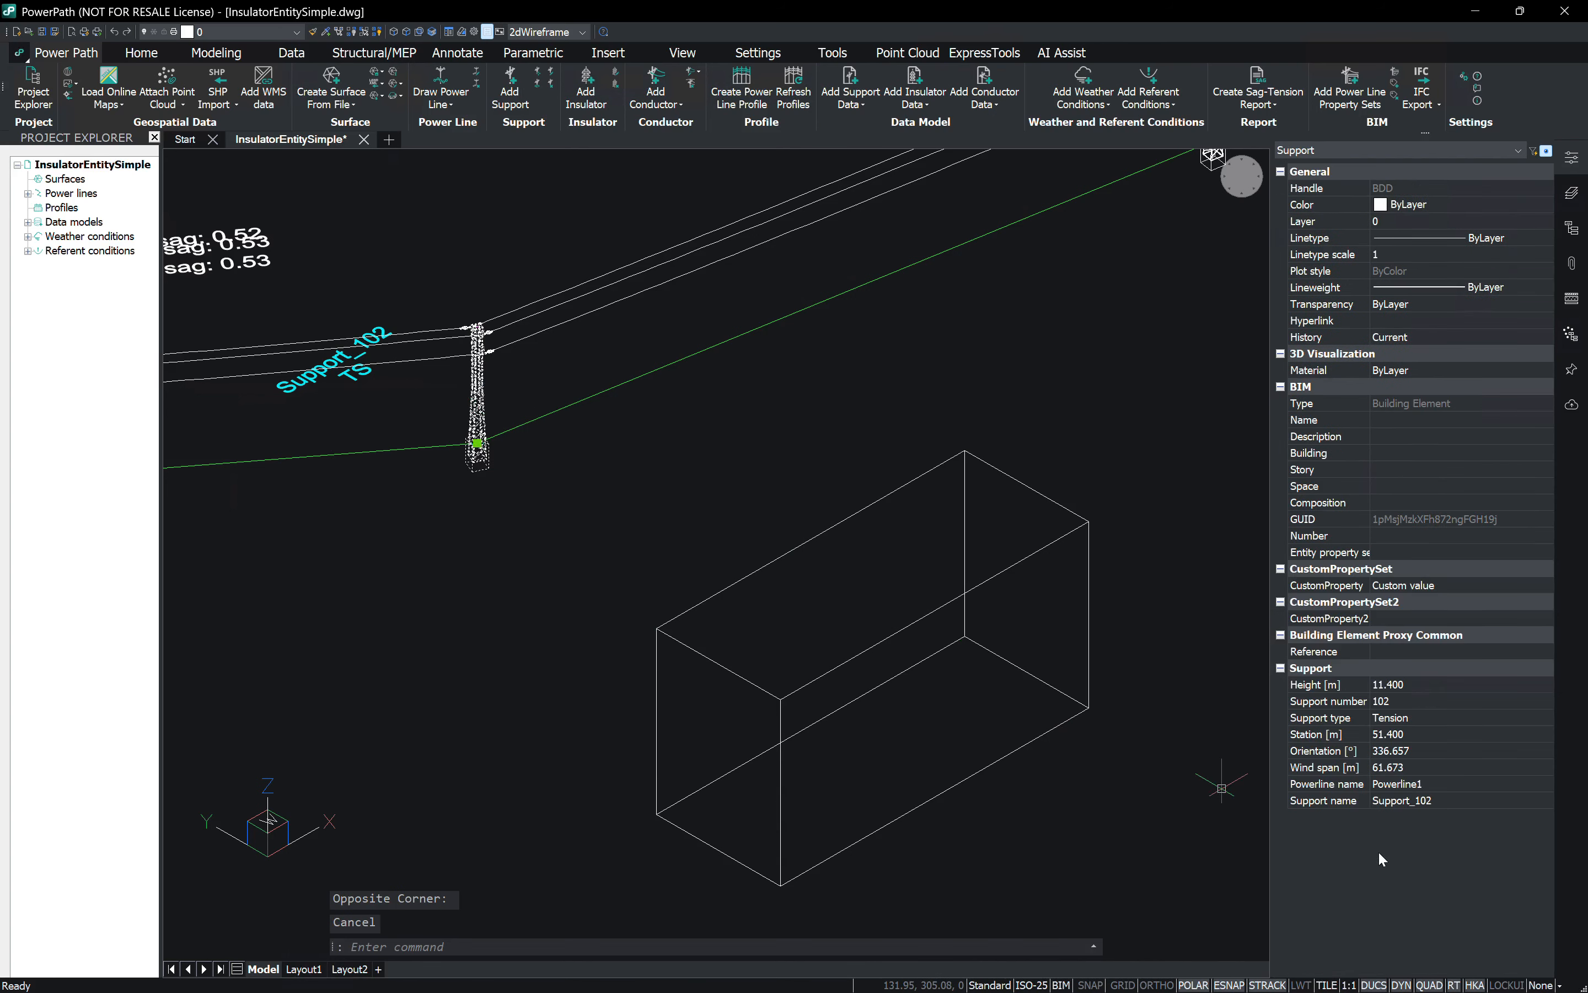
pyautogui.click(1039, 396)
pyautogui.press('Escape')
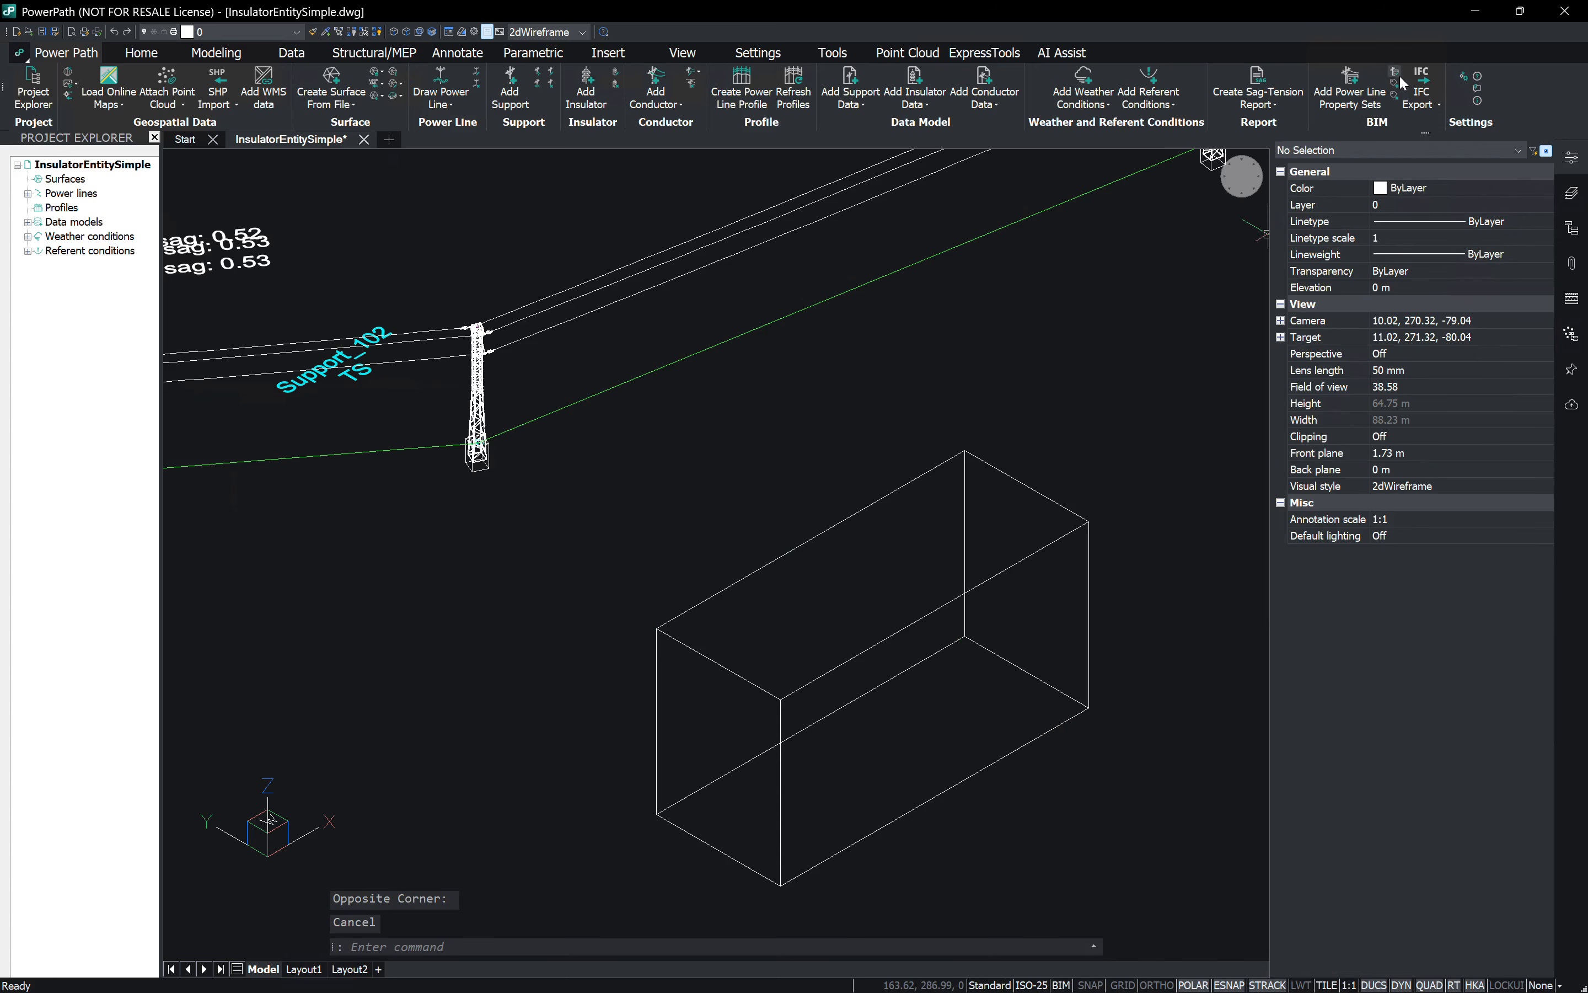
# Step: Remove CustomPropertySet2 from the User namespace of the BIM properties and accept the change
pyautogui.click(1395, 71)
pyautogui.scroll(-3, 593, 527)
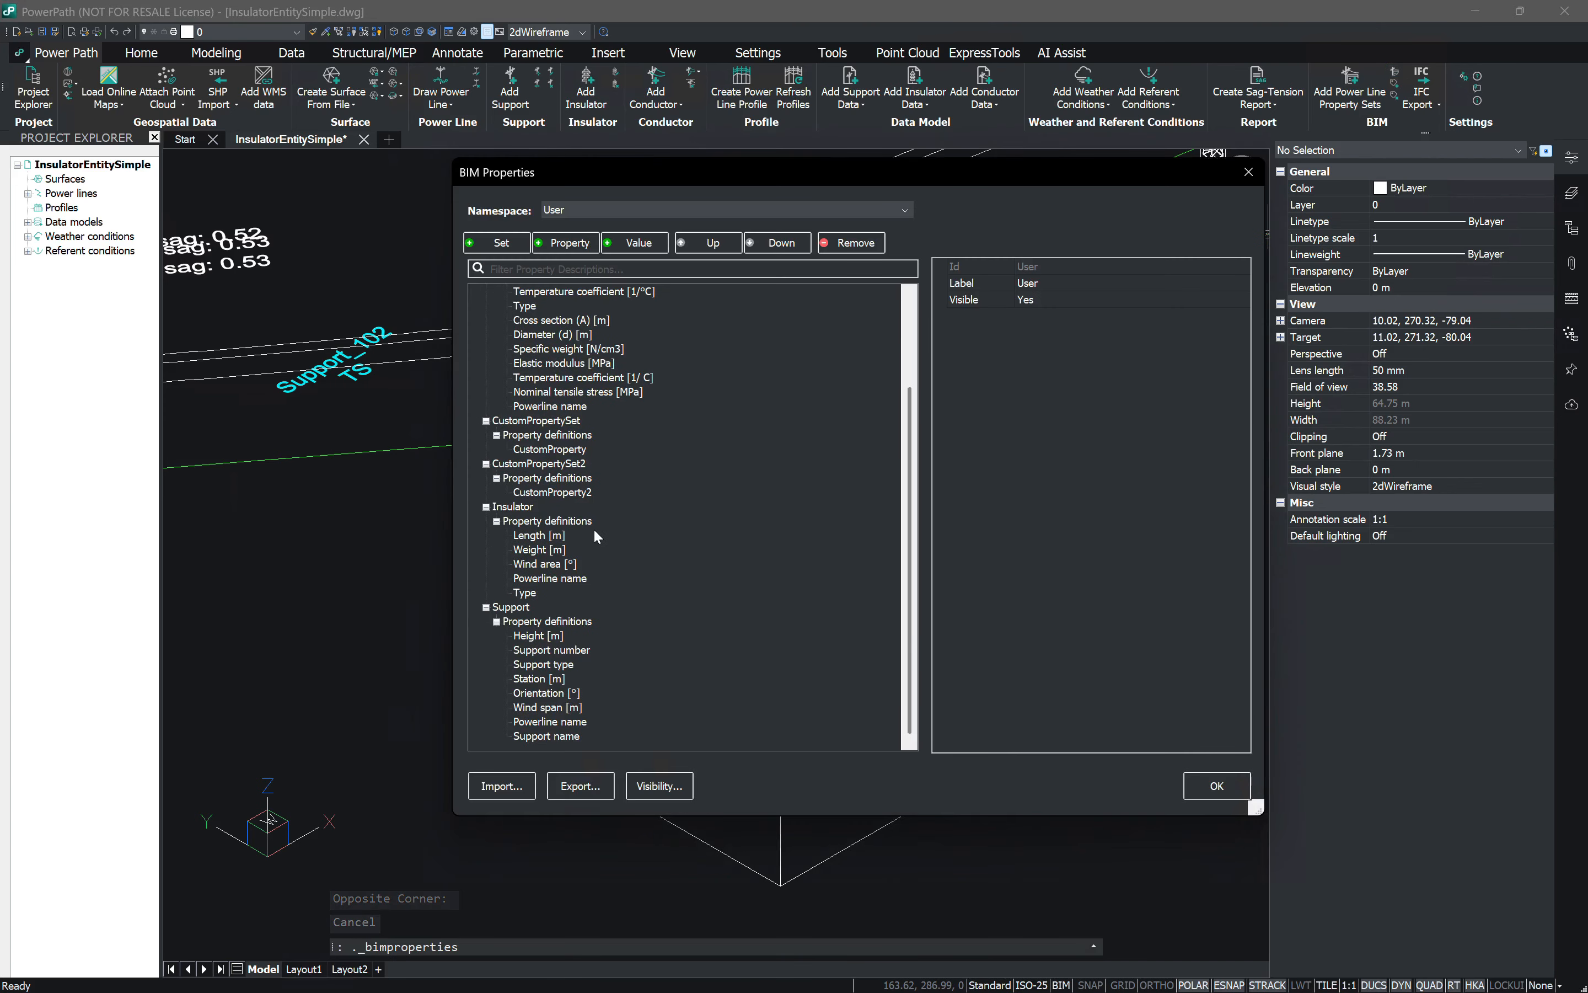
pyautogui.scroll(3, 591, 528)
pyautogui.click(572, 580)
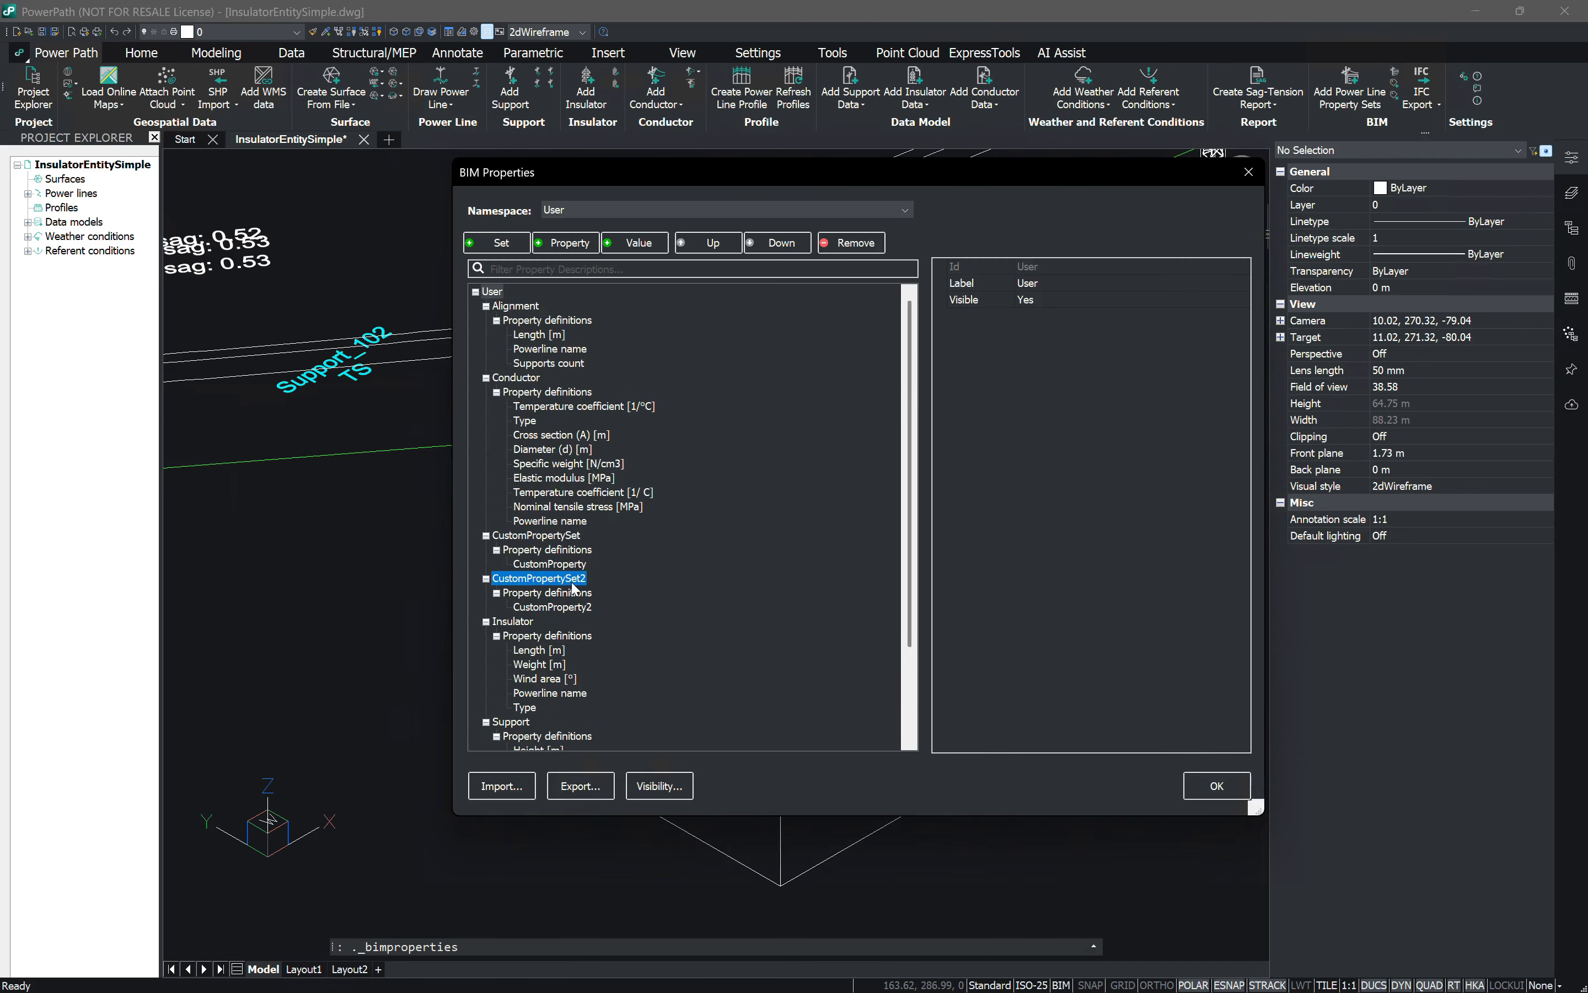
pyautogui.click(853, 244)
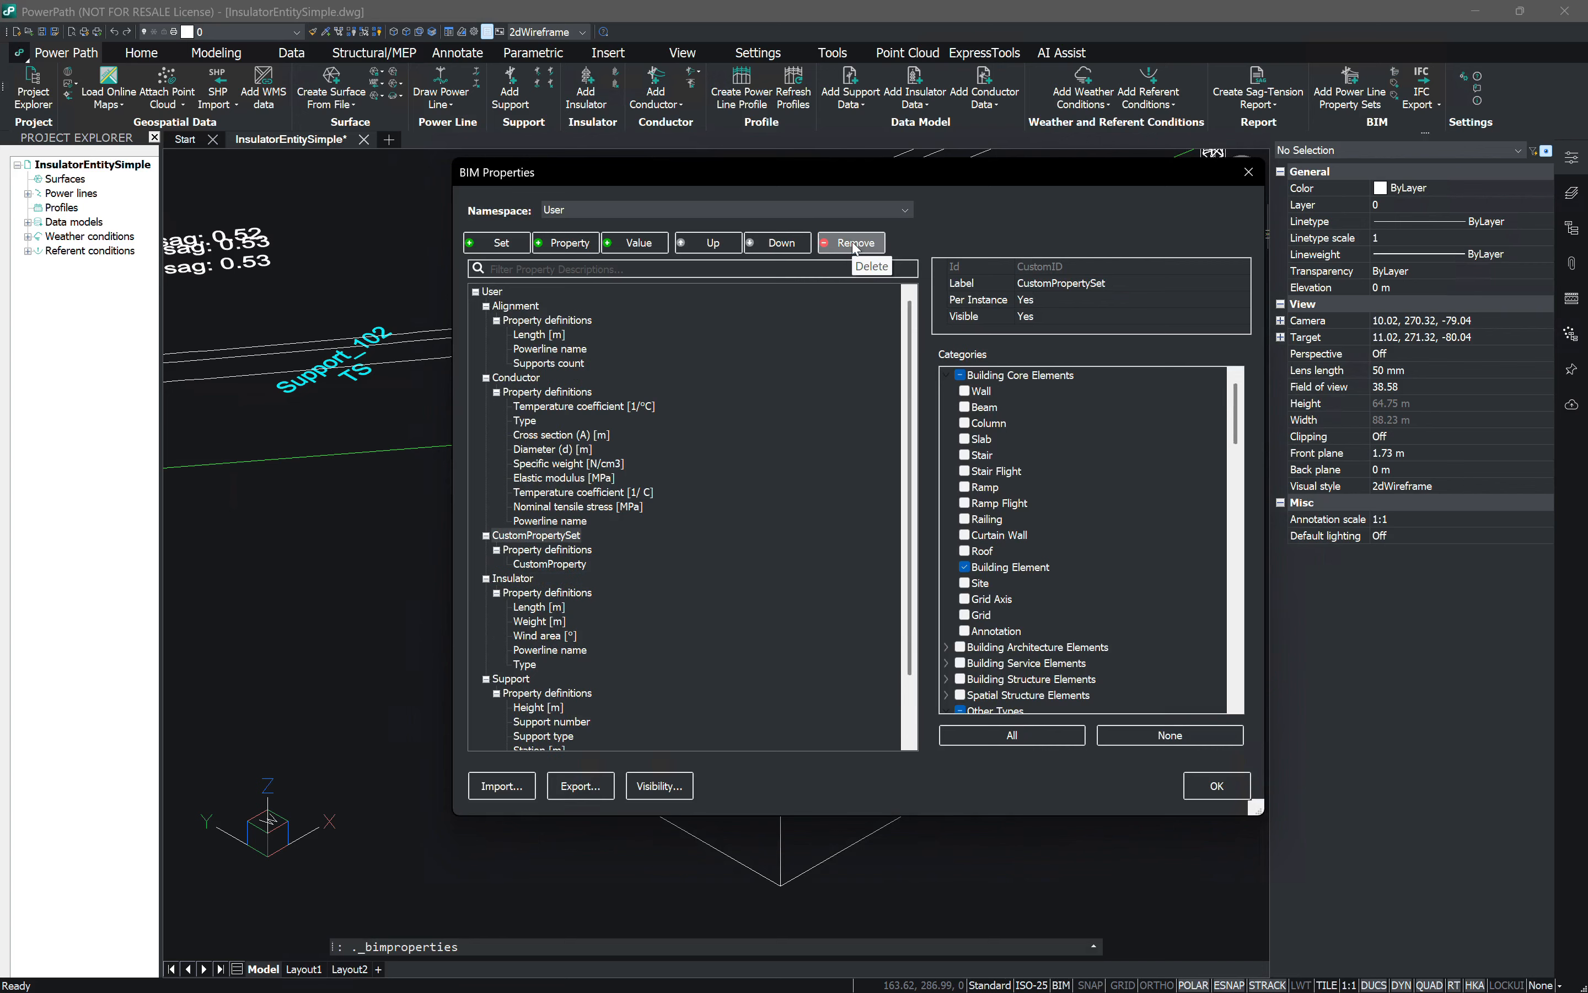
pyautogui.click(1190, 782)
# Step: Select the box solid to check which property sets remain on it, then clear the selection
pyautogui.click(992, 378)
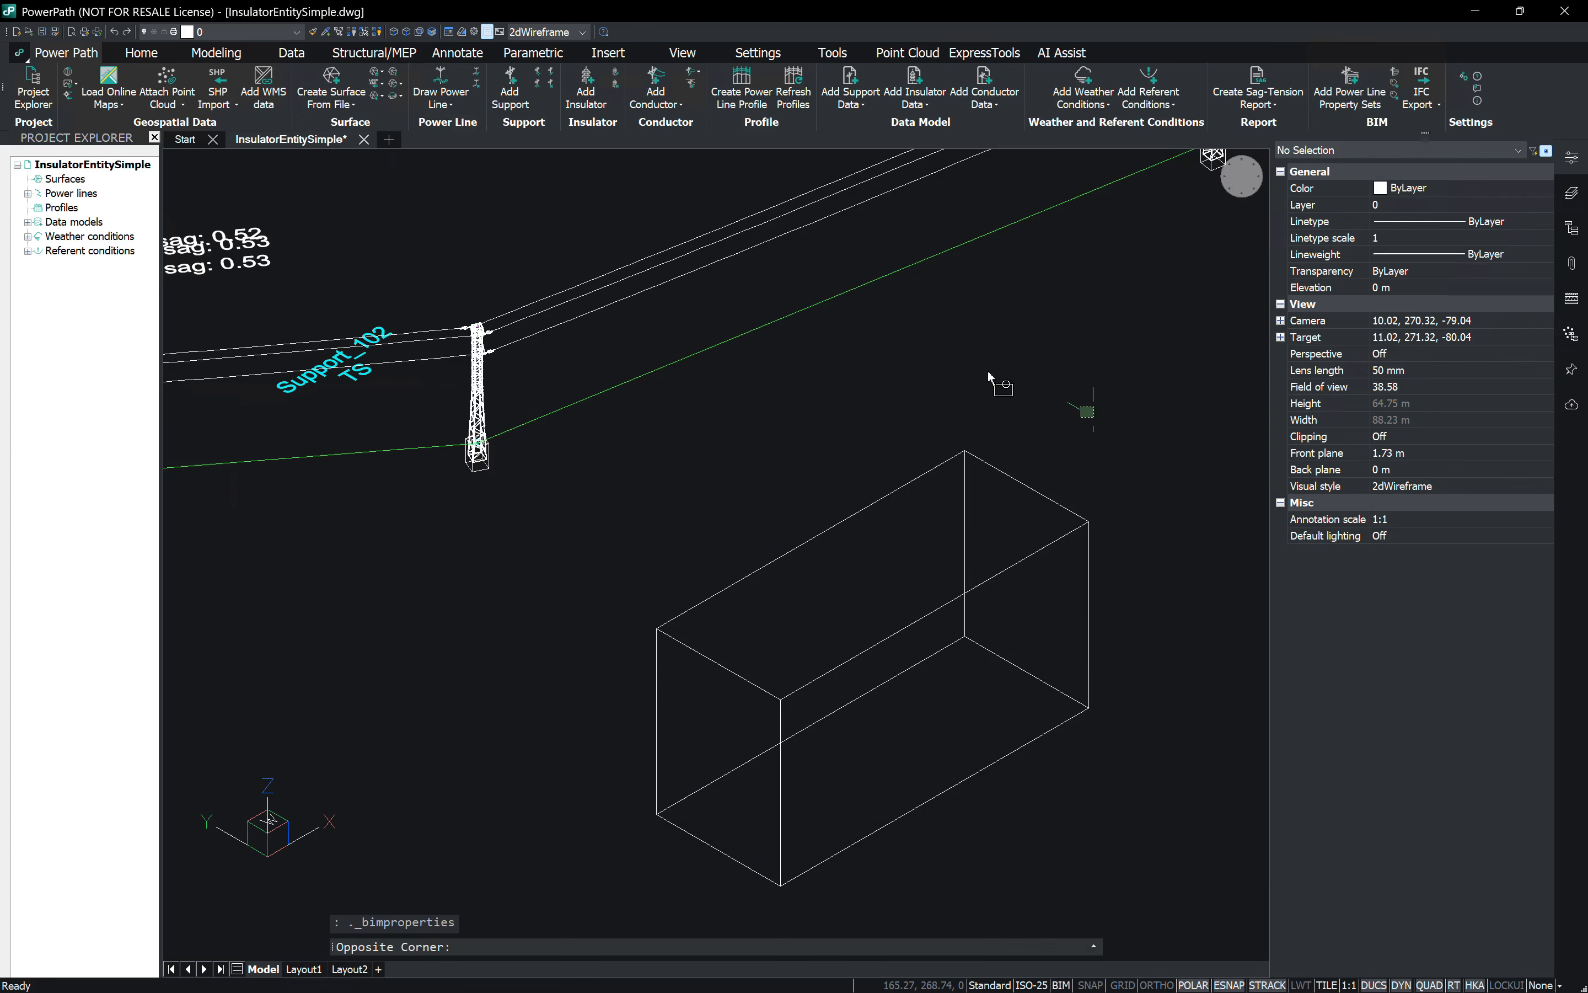
pyautogui.press('Escape')
pyautogui.click(874, 501)
pyautogui.click(1127, 410)
pyautogui.press('Escape')
pyautogui.press('Escape')
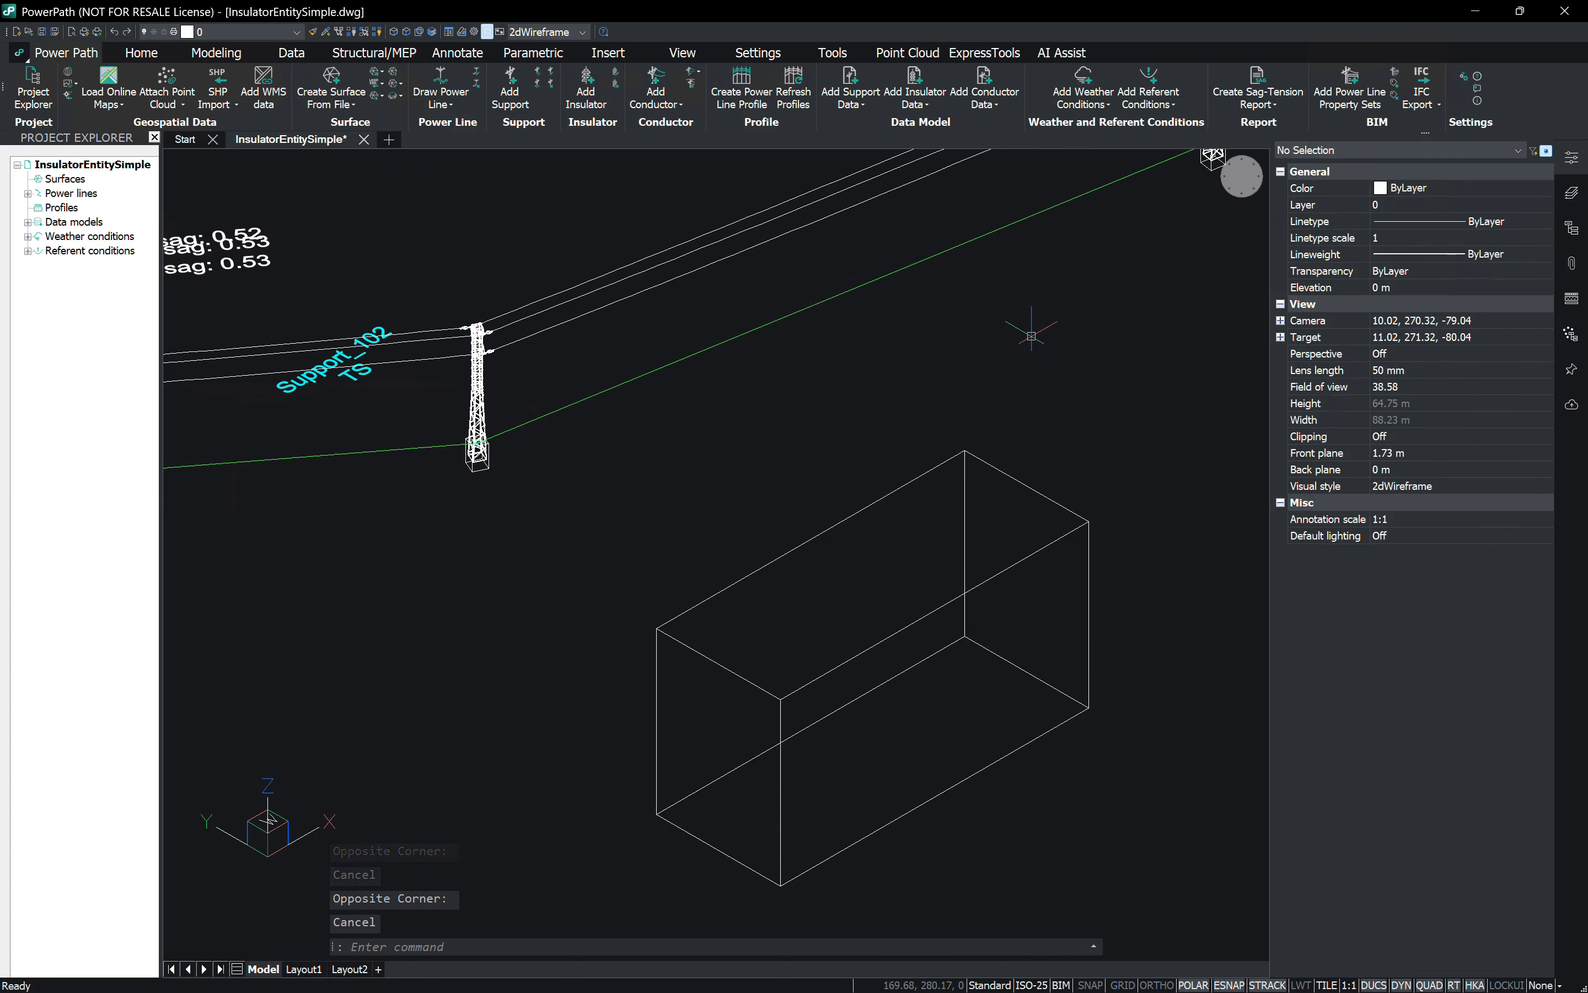